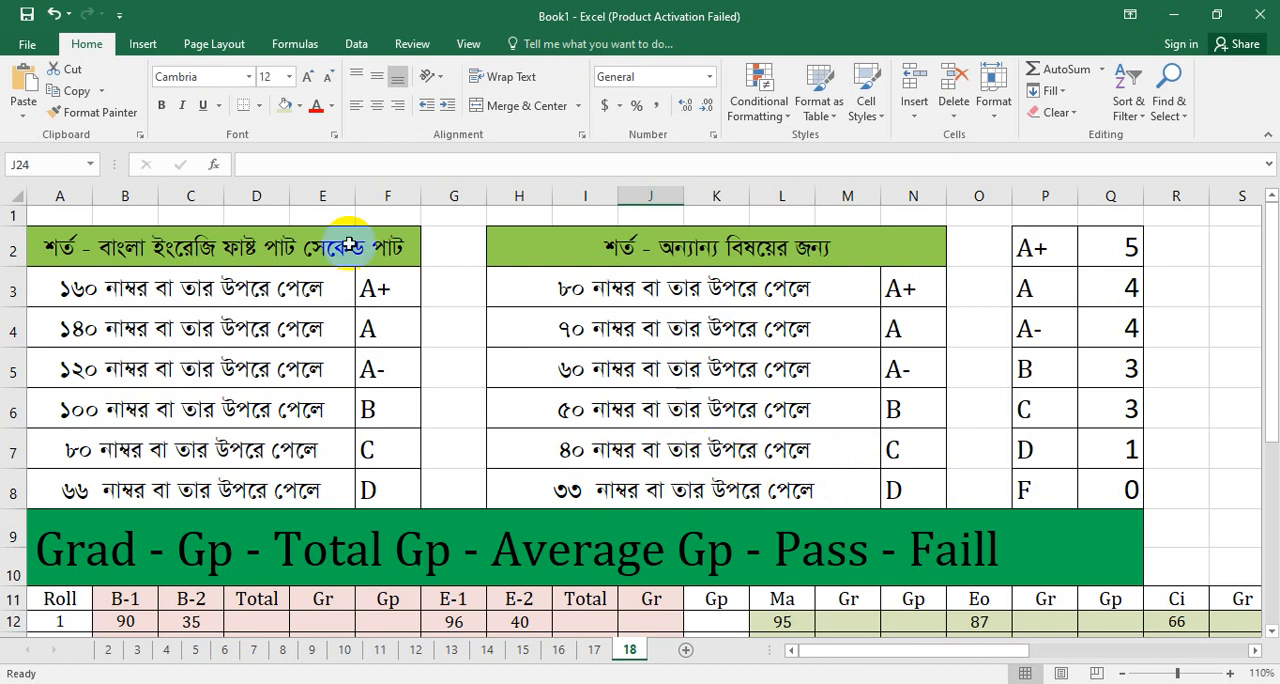
# Step: Add B-1 and B-2 in the first Total cell D12 with =B12+C12 and fill the formula down to D21
pyautogui.click(1279, 346)
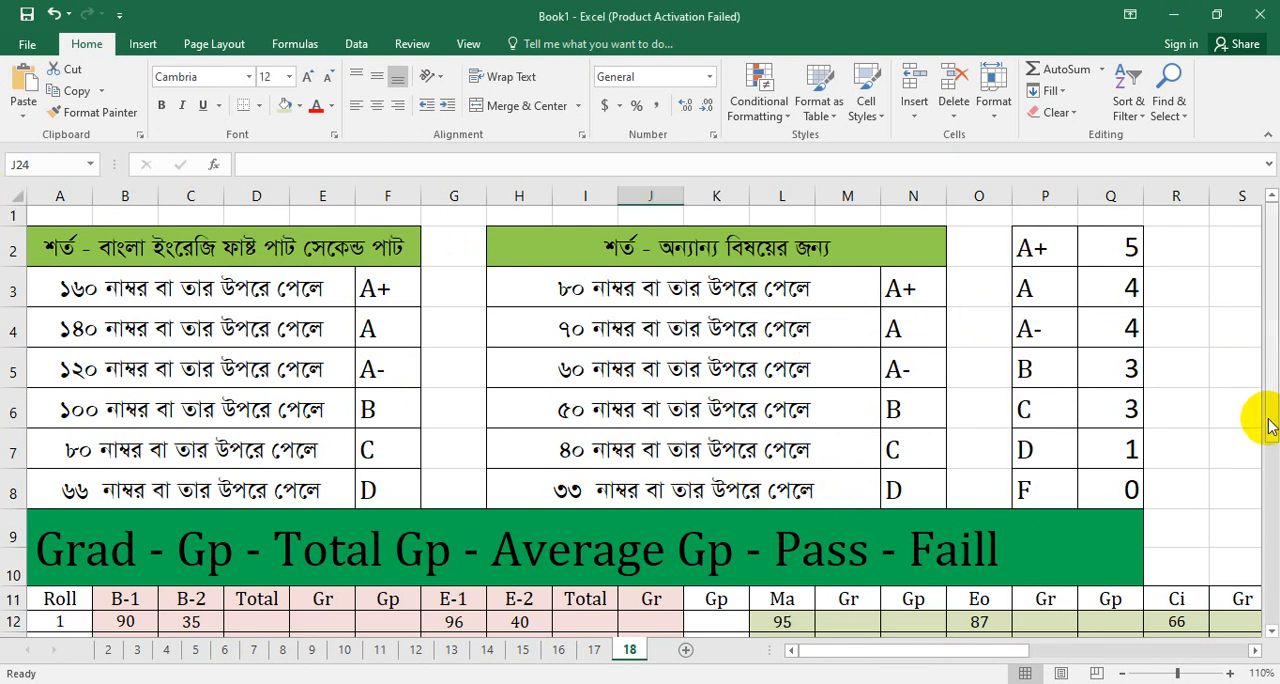
pyautogui.scroll(-2, 1272, 425)
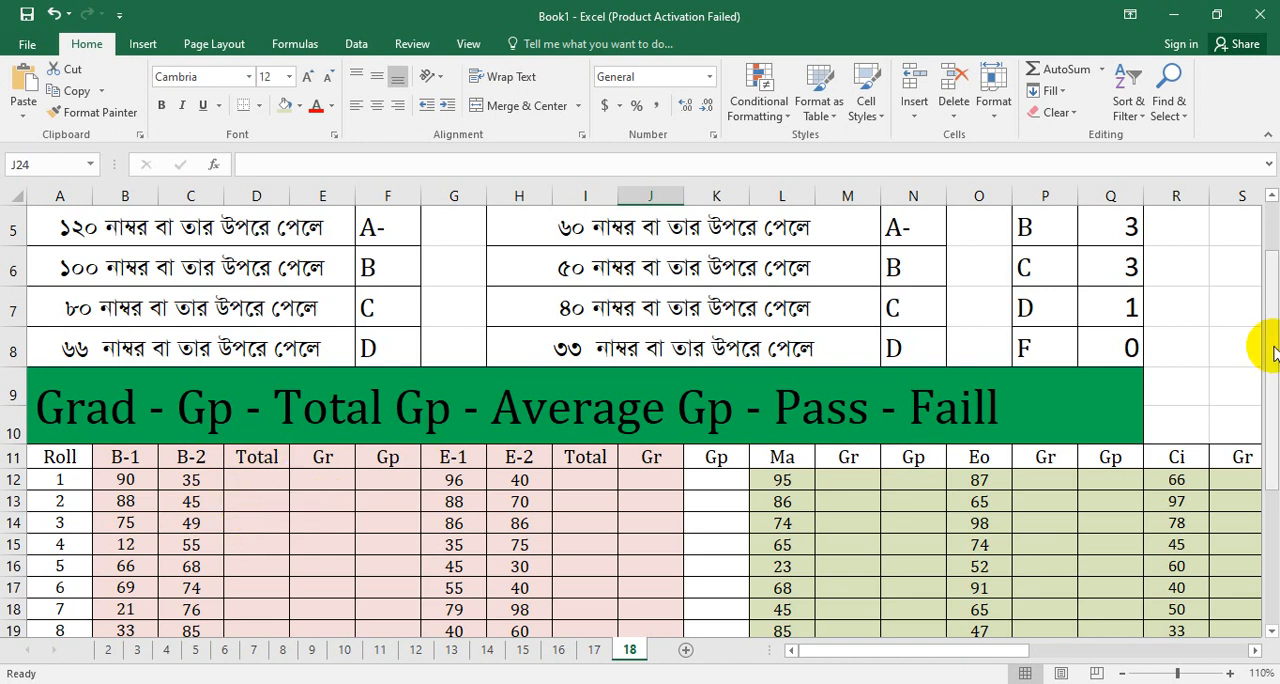
pyautogui.moveTo(1272, 355)
pyautogui.mouseDown()
pyautogui.moveTo(1271, 400)
pyautogui.moveTo(1271, 371)
pyautogui.mouseUp()
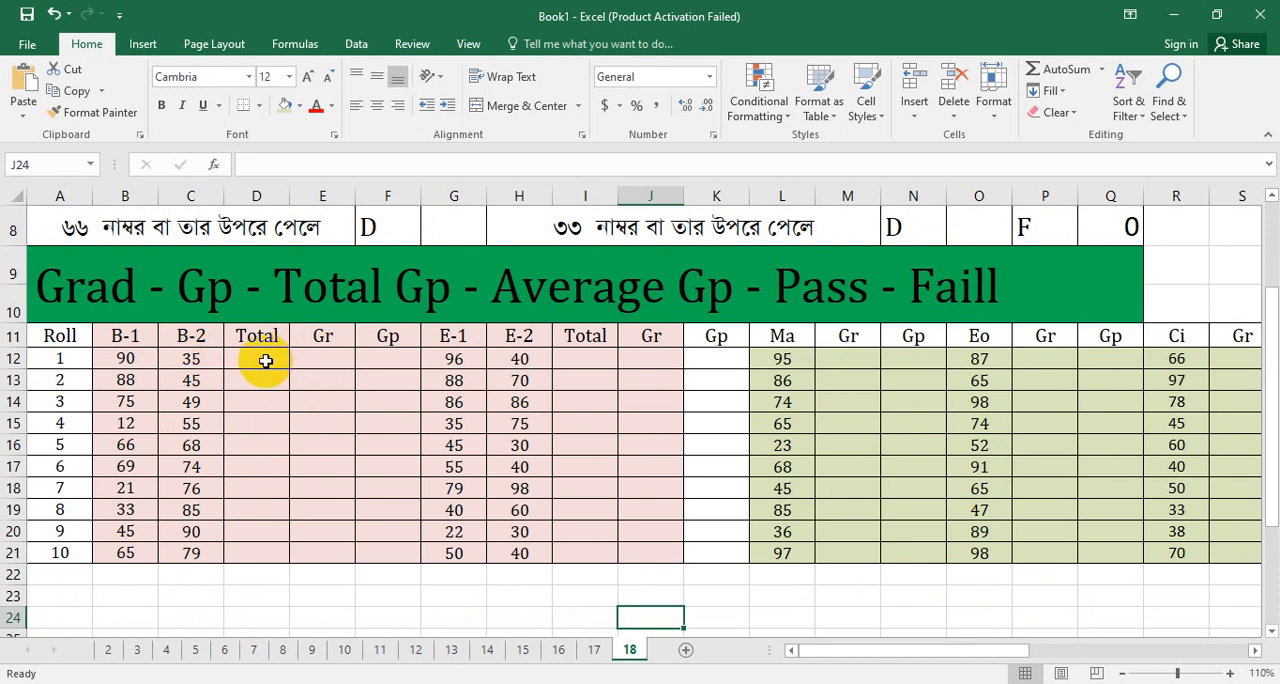
pyautogui.click(245, 361)
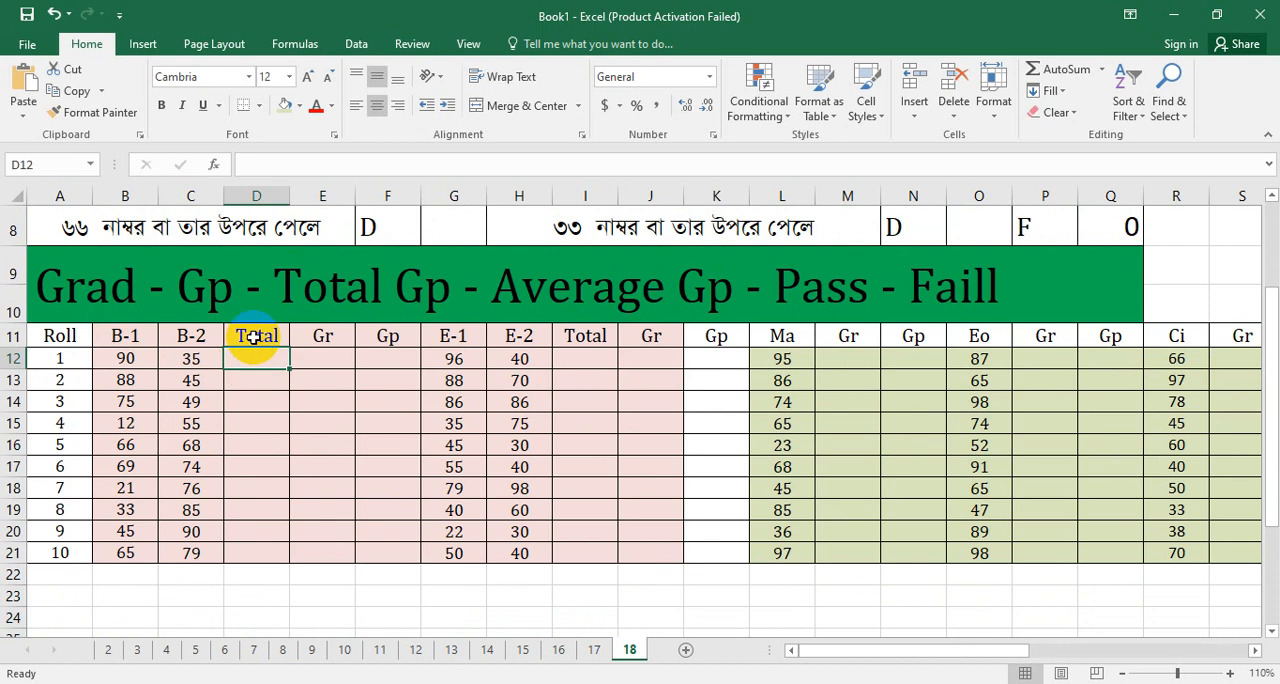
pyautogui.write('=')
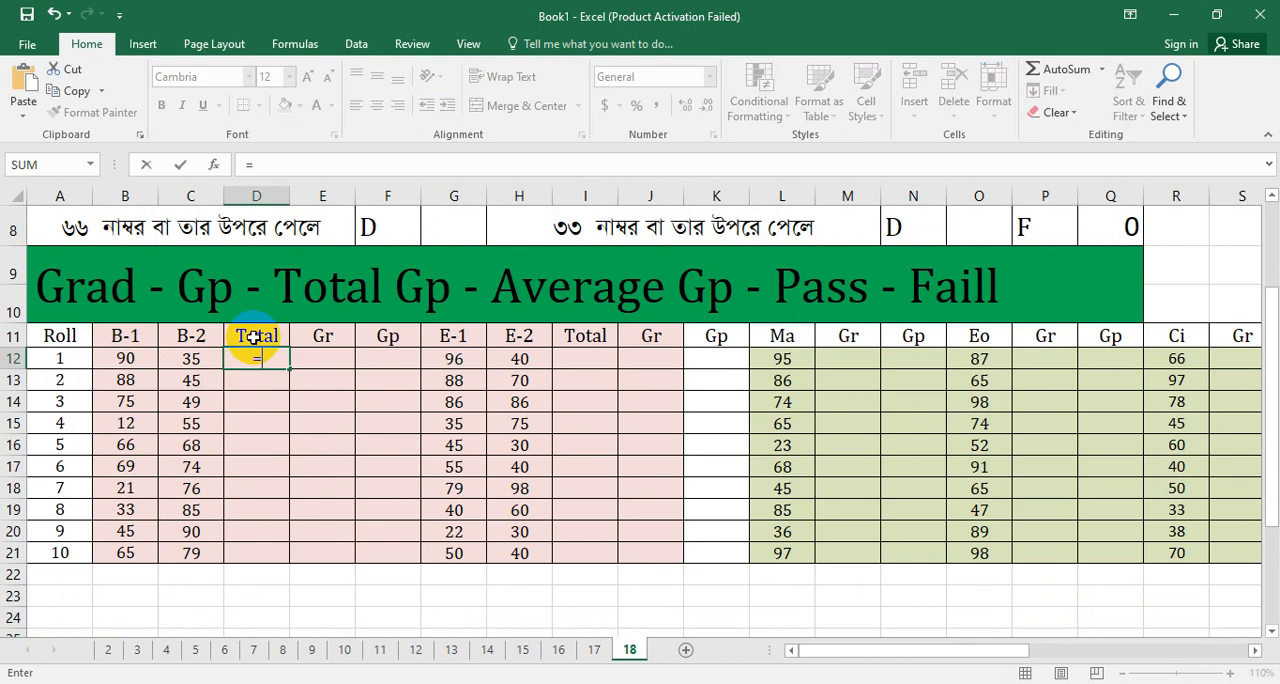
pyautogui.click(133, 359)
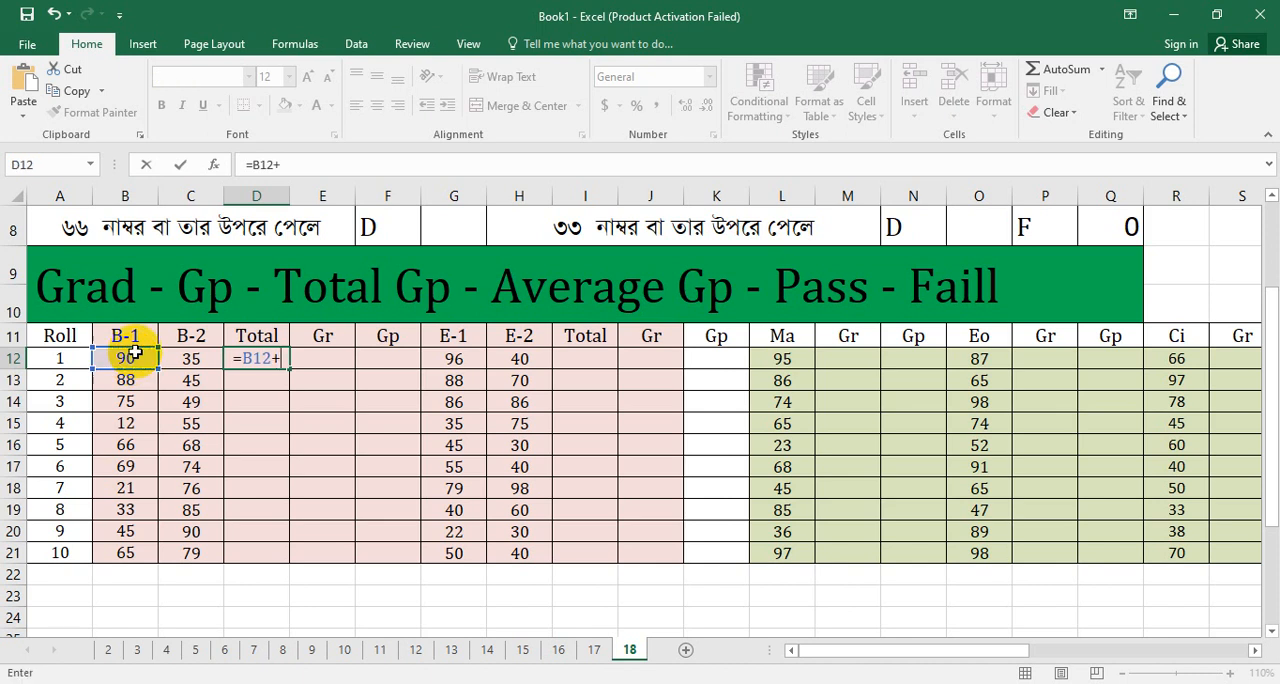
pyautogui.write('+')
pyautogui.click(190, 360)
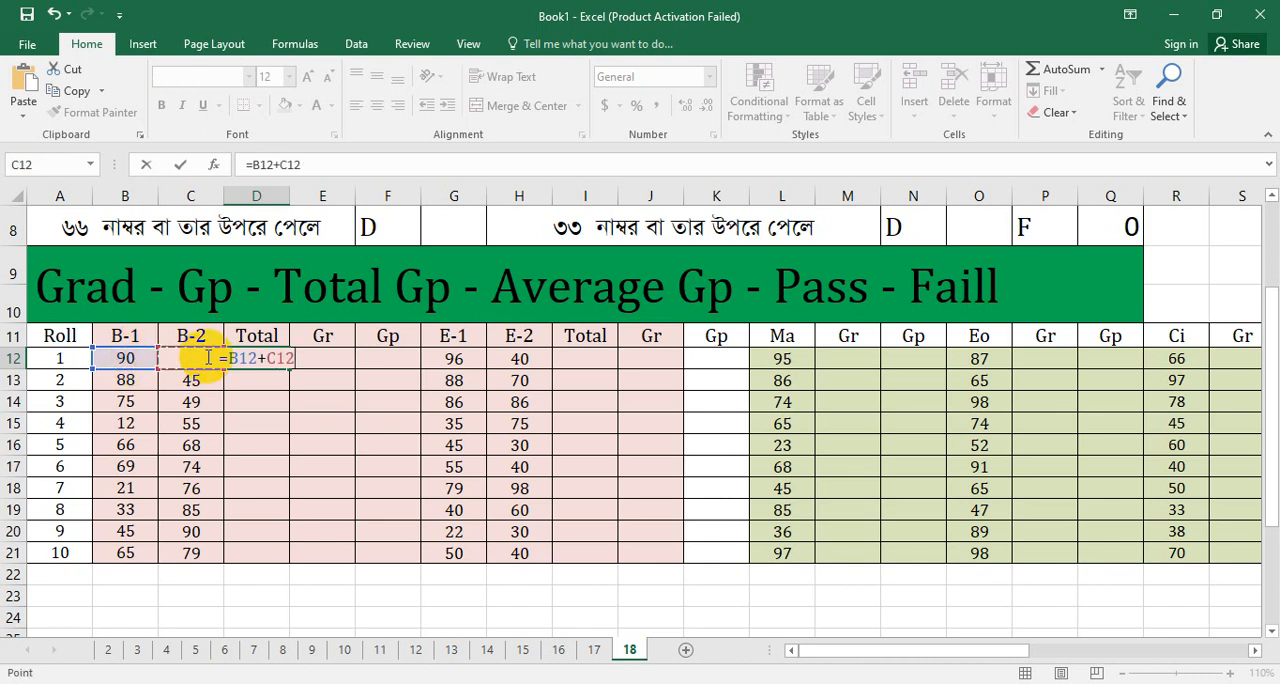
pyautogui.press('Return')
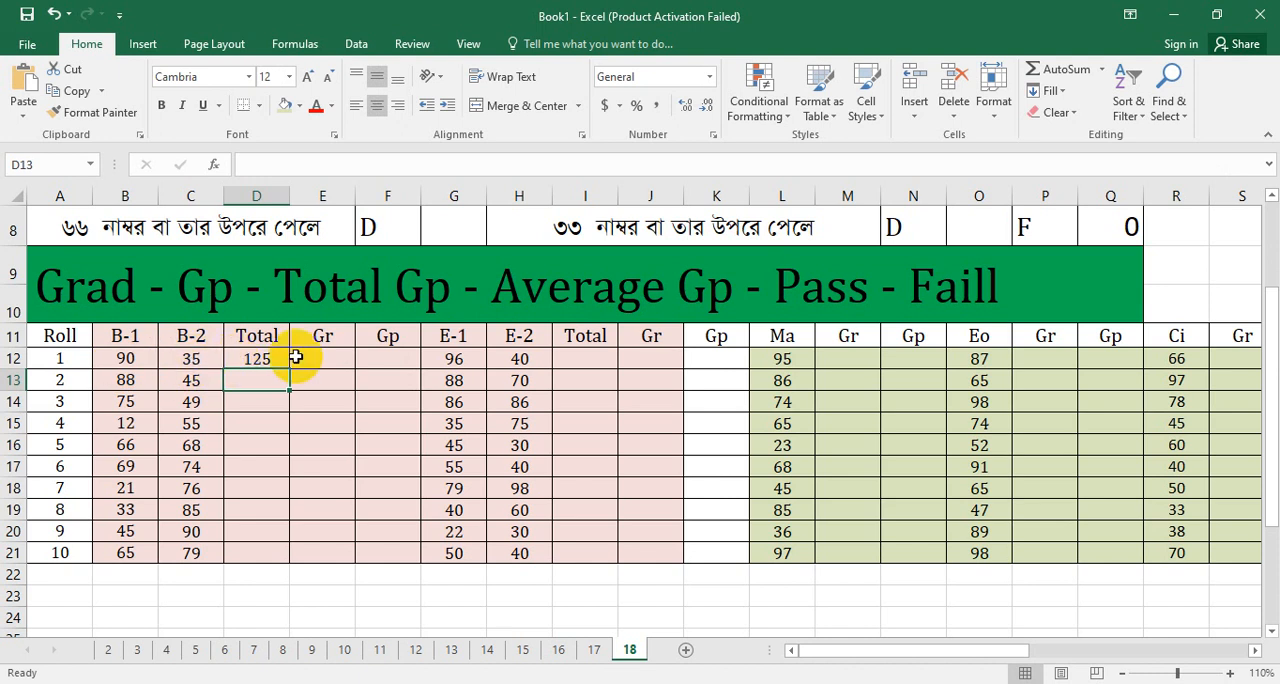
pyautogui.click(260, 359)
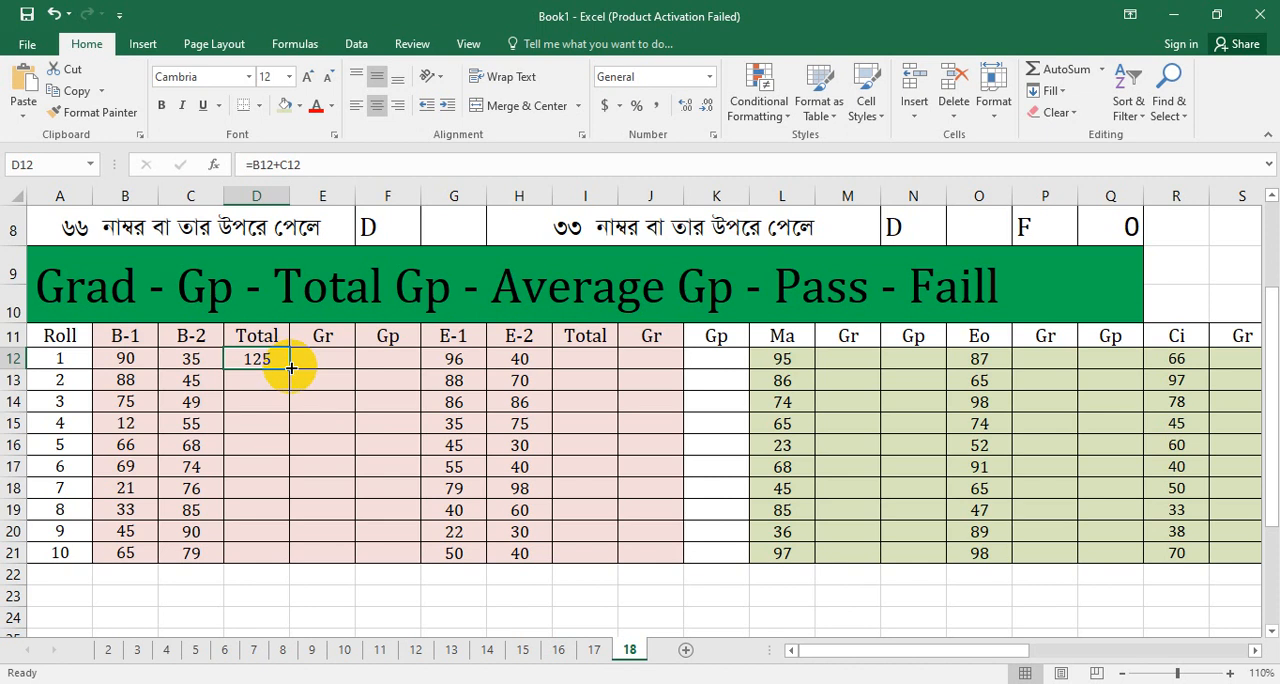
pyautogui.moveTo(290, 367); pyautogui.dragTo(273, 552)
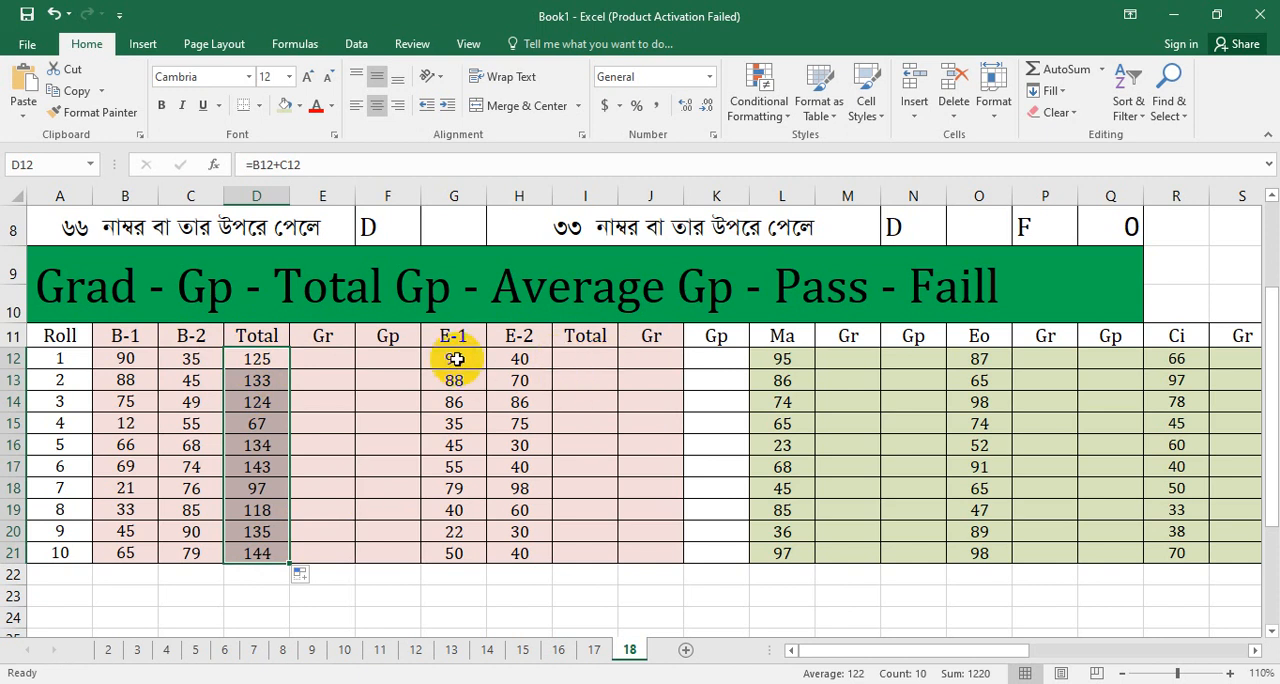
# Step: AutoSum the first student's E-1 and E-2 marks into I12 and fill the total down to I21
pyautogui.moveTo(444, 362); pyautogui.dragTo(515, 362)
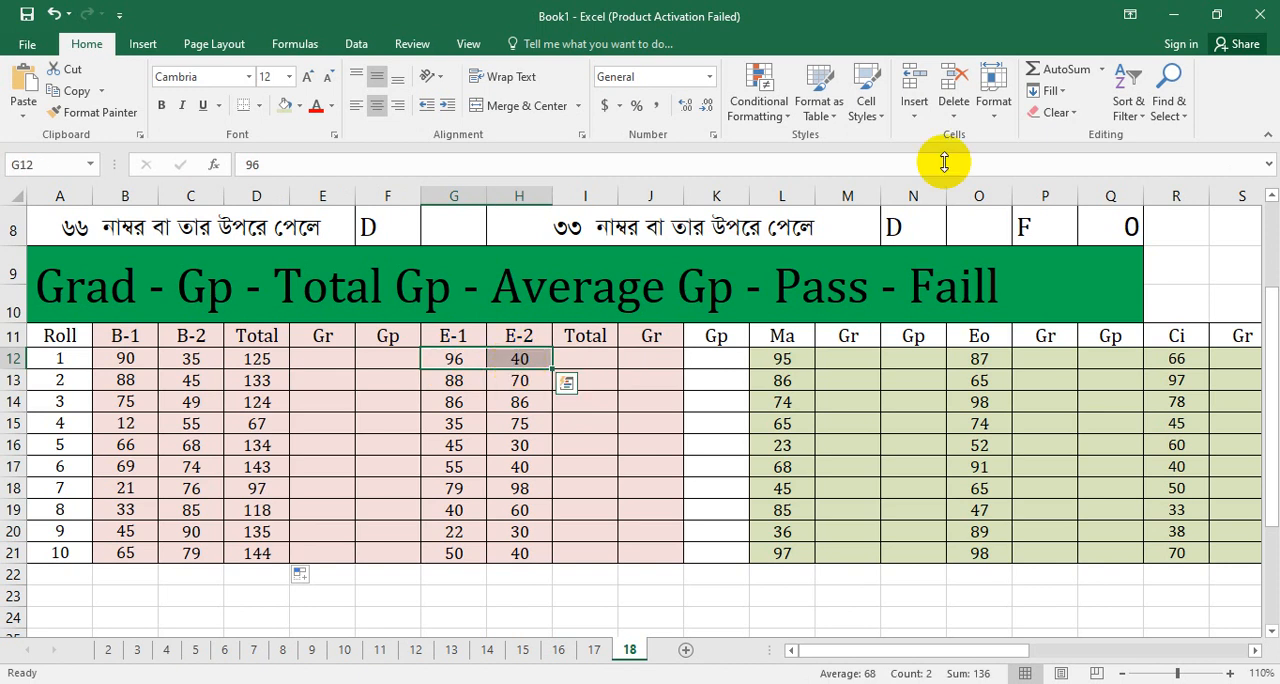
pyautogui.click(1068, 74)
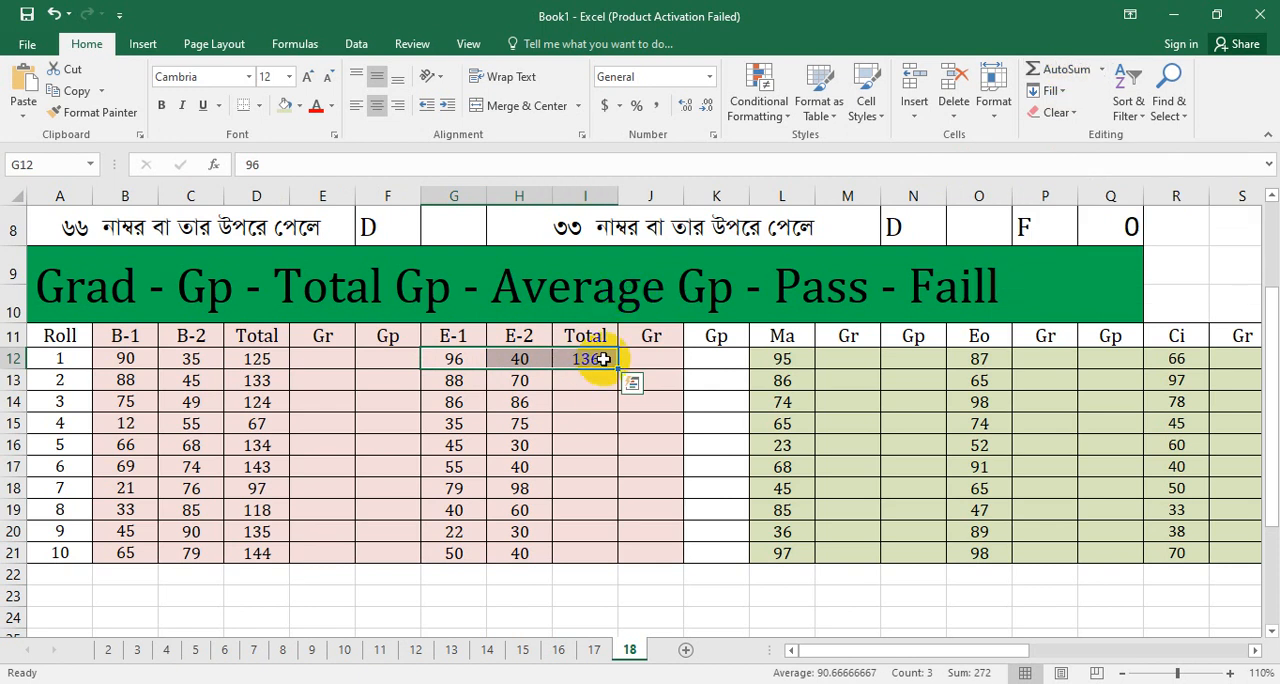
pyautogui.click(596, 405)
pyautogui.click(600, 361)
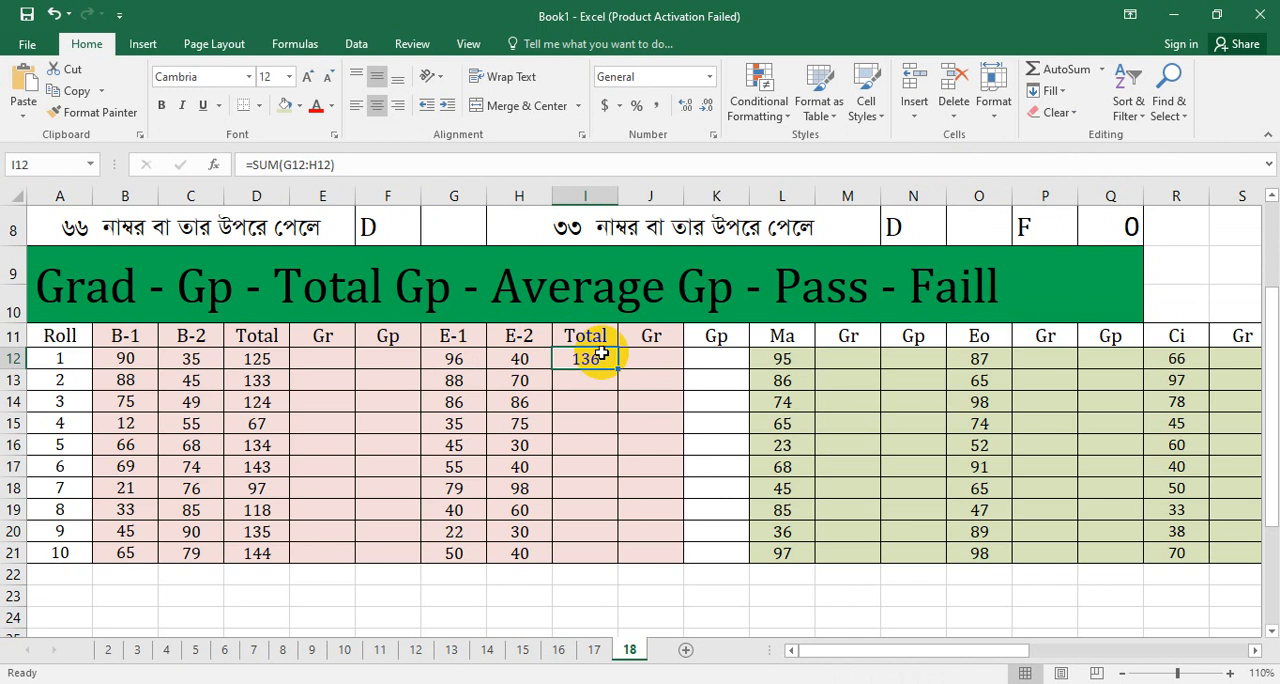
pyautogui.moveTo(619, 370); pyautogui.dragTo(617, 558)
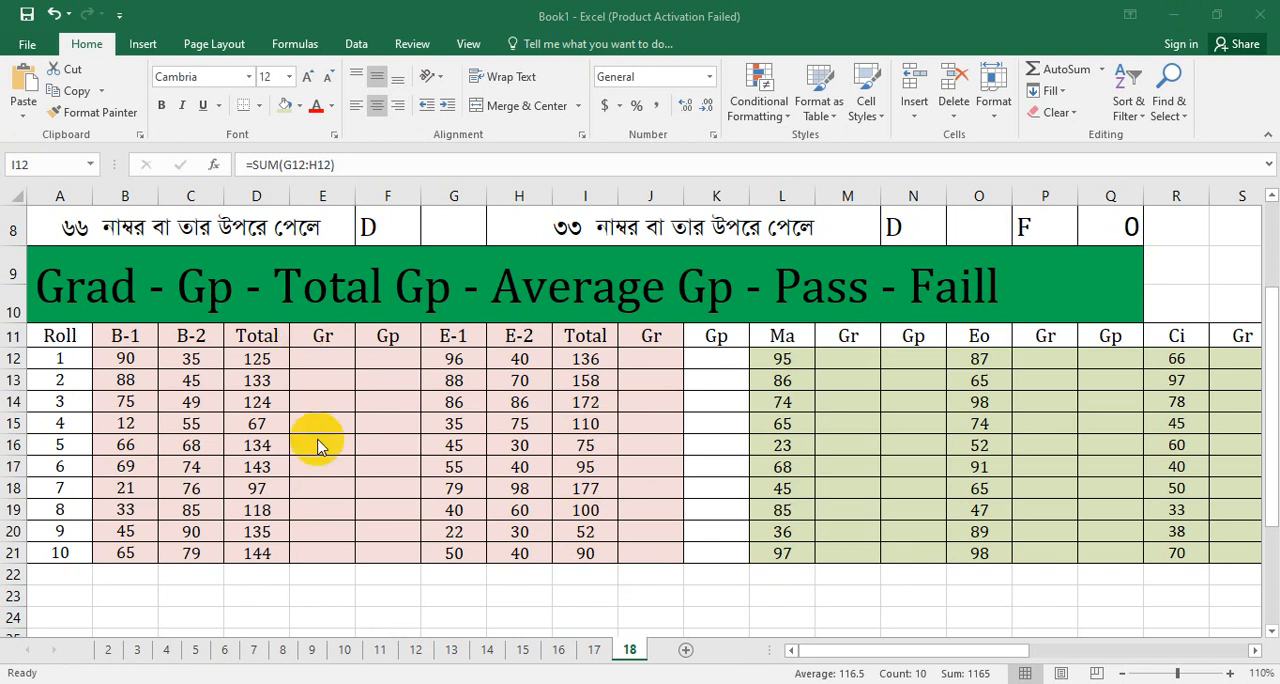
# Step: Start an IF formula in grade cell E12 with the logical test D12>=160
pyautogui.click(316, 356)
pyautogui.click(316, 361)
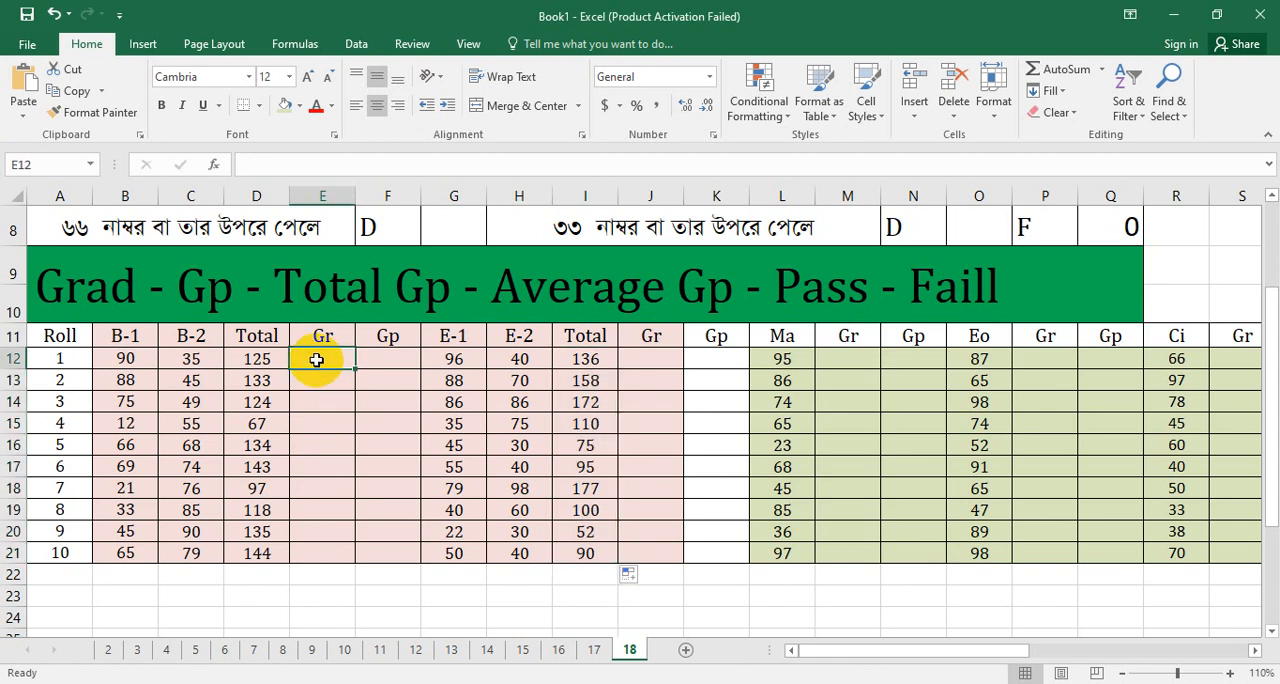
pyautogui.write('=')
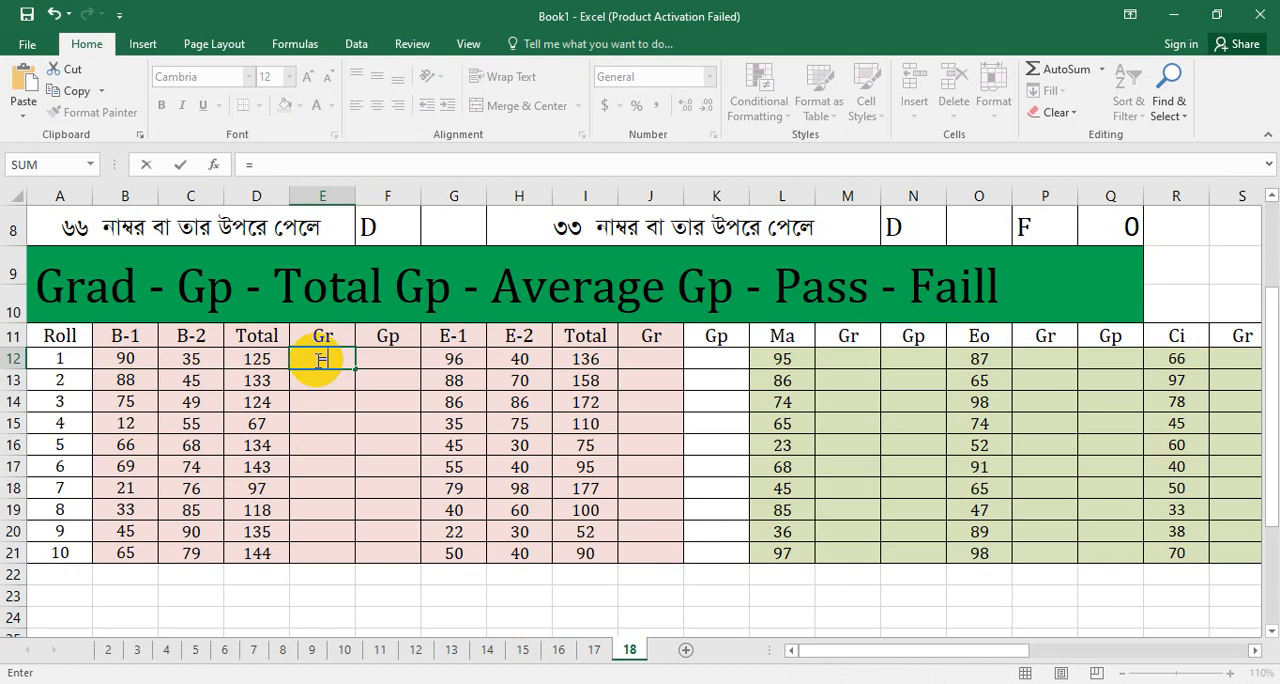
pyautogui.write('IF')
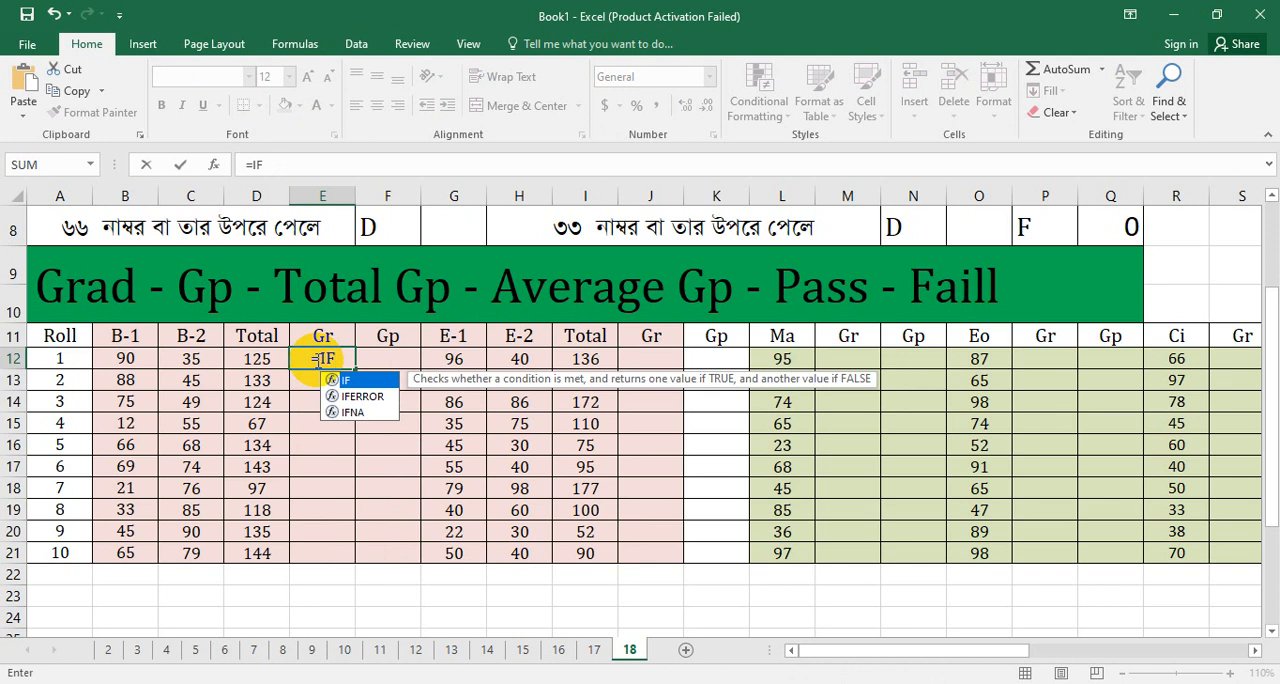
pyautogui.write('(')
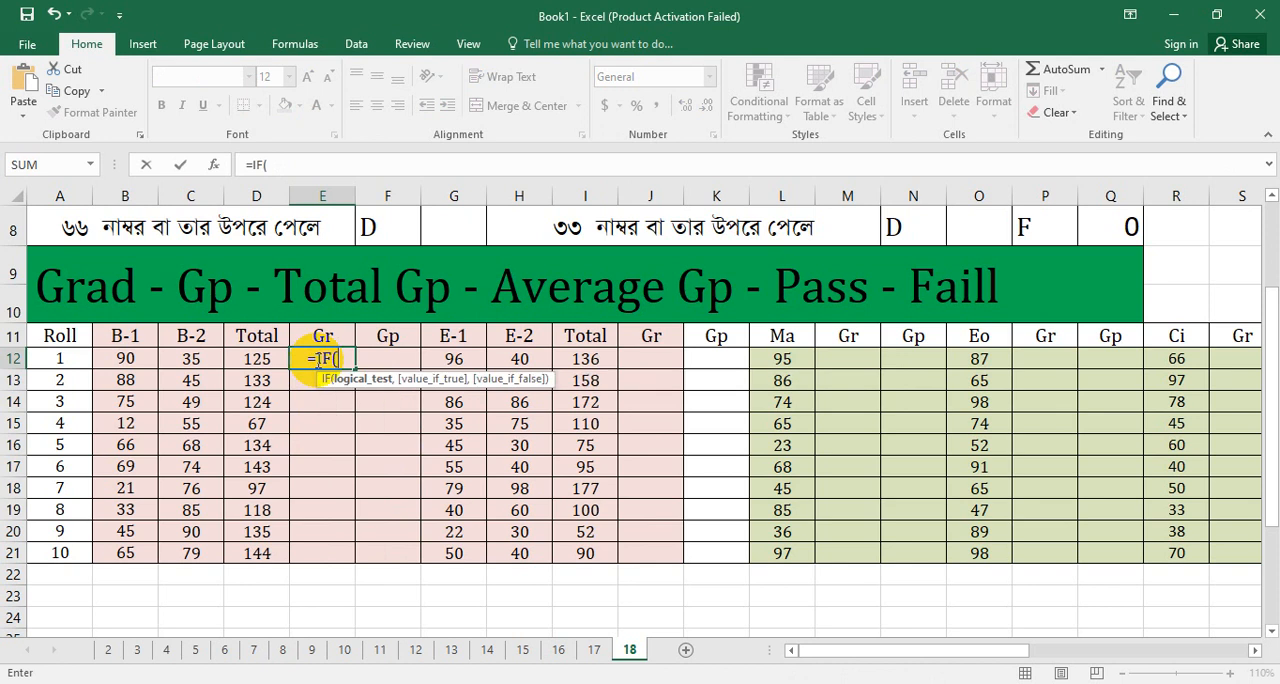
pyautogui.click(260, 358)
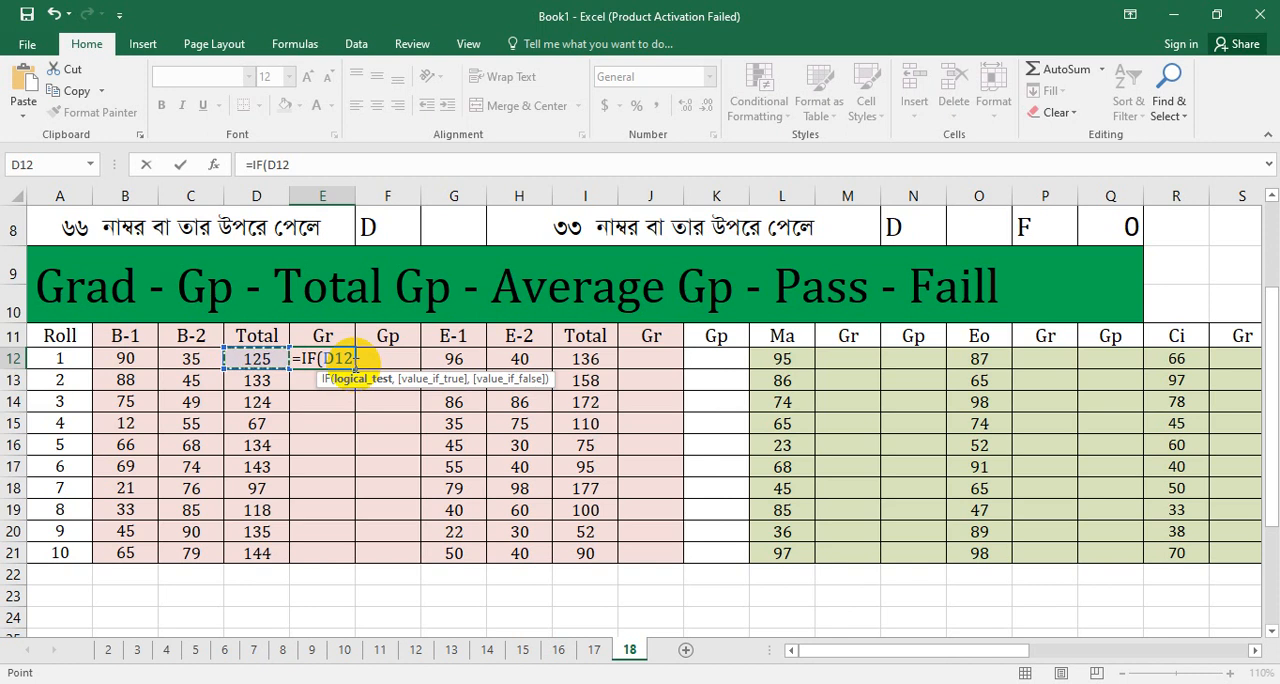
pyautogui.write('>')
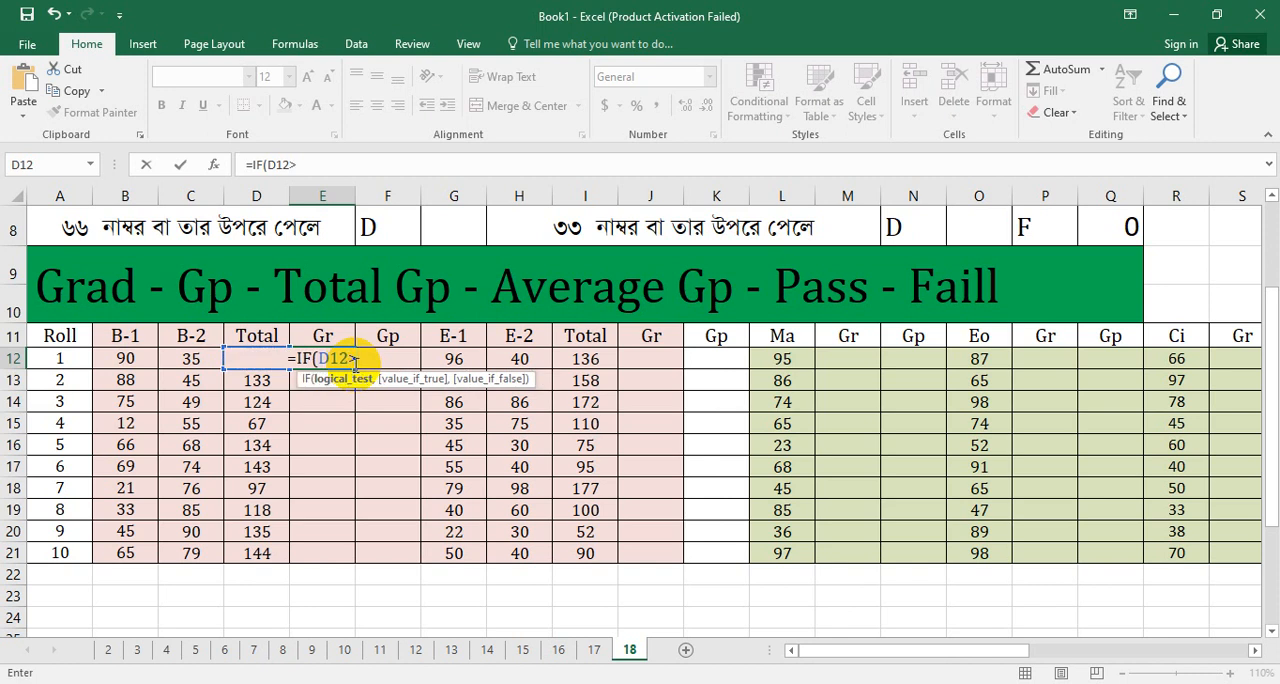
pyautogui.write('=')
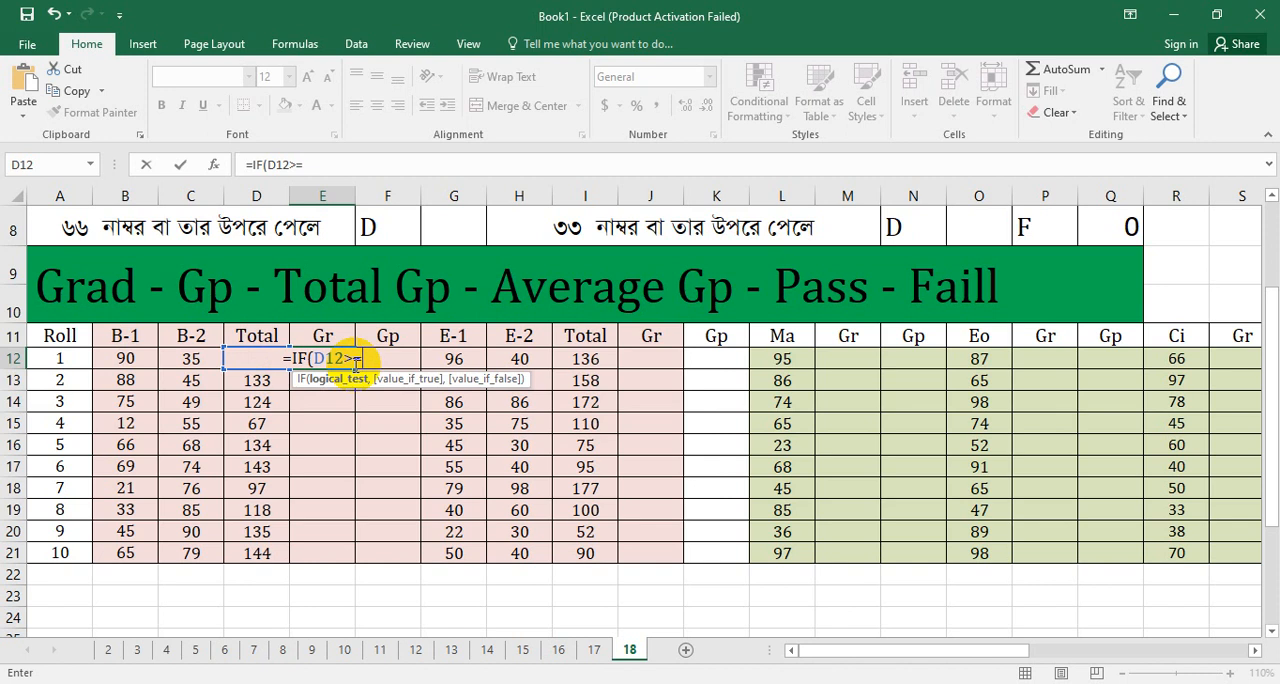
pyautogui.write('160')
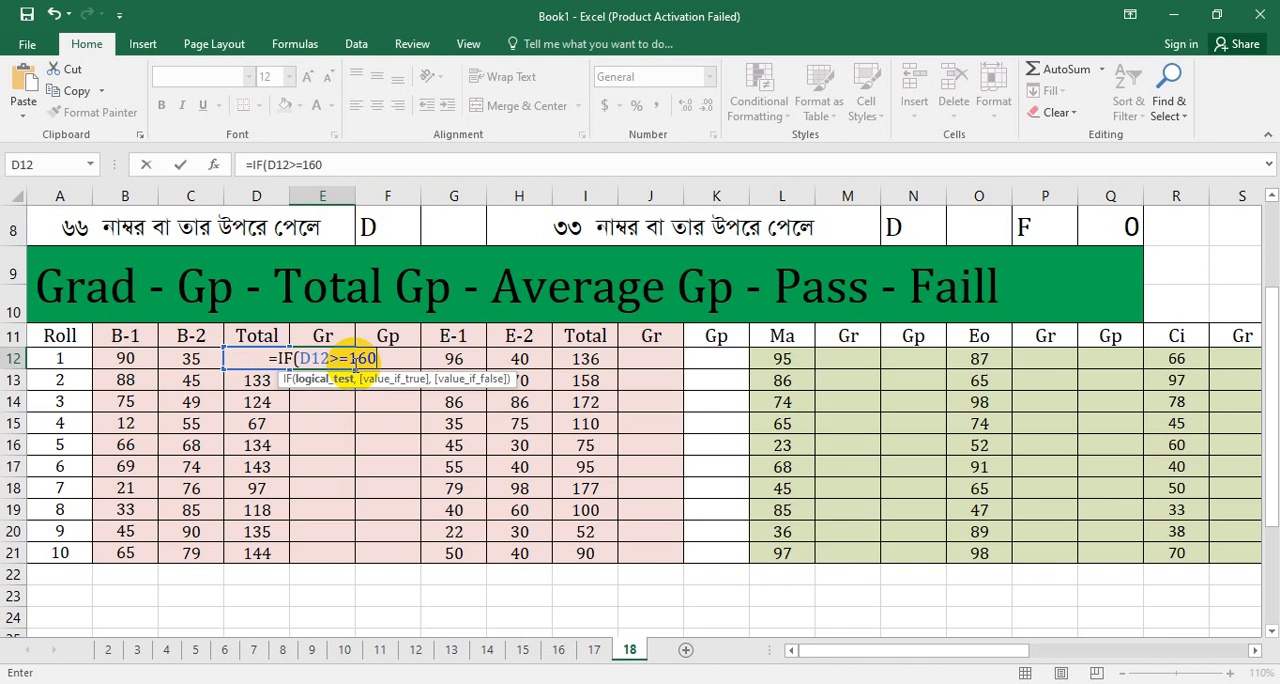
pyautogui.write(',')
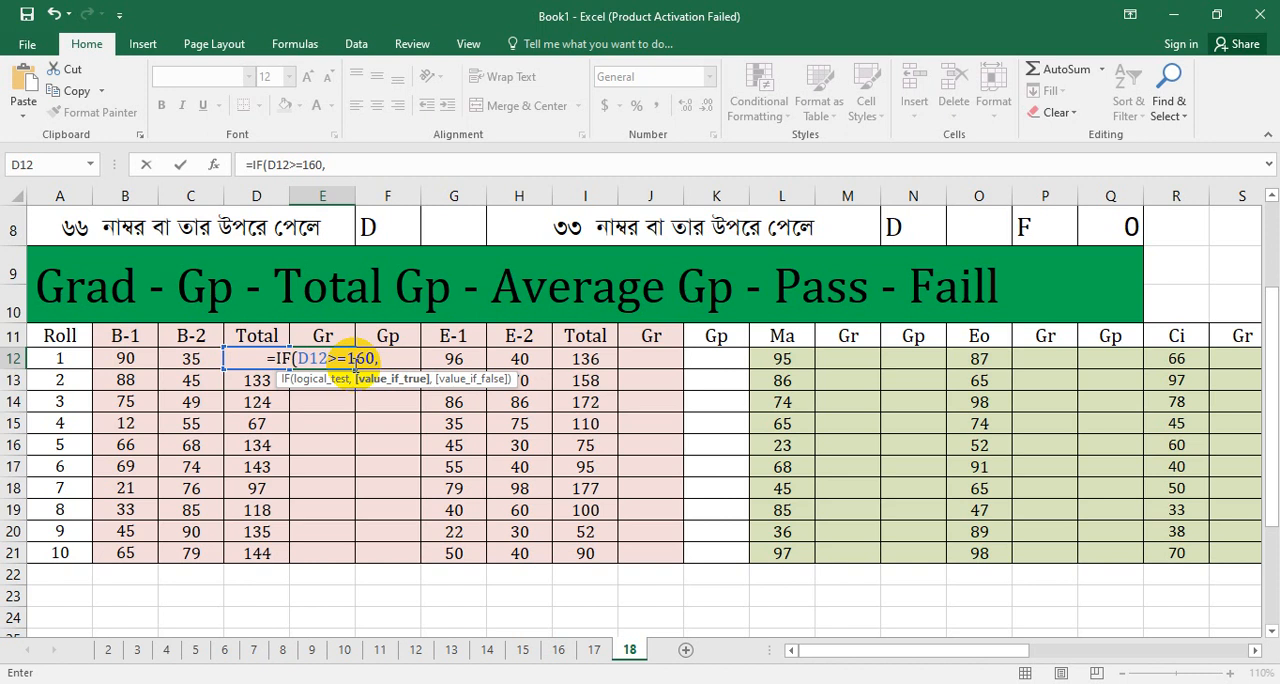
pyautogui.write('"')
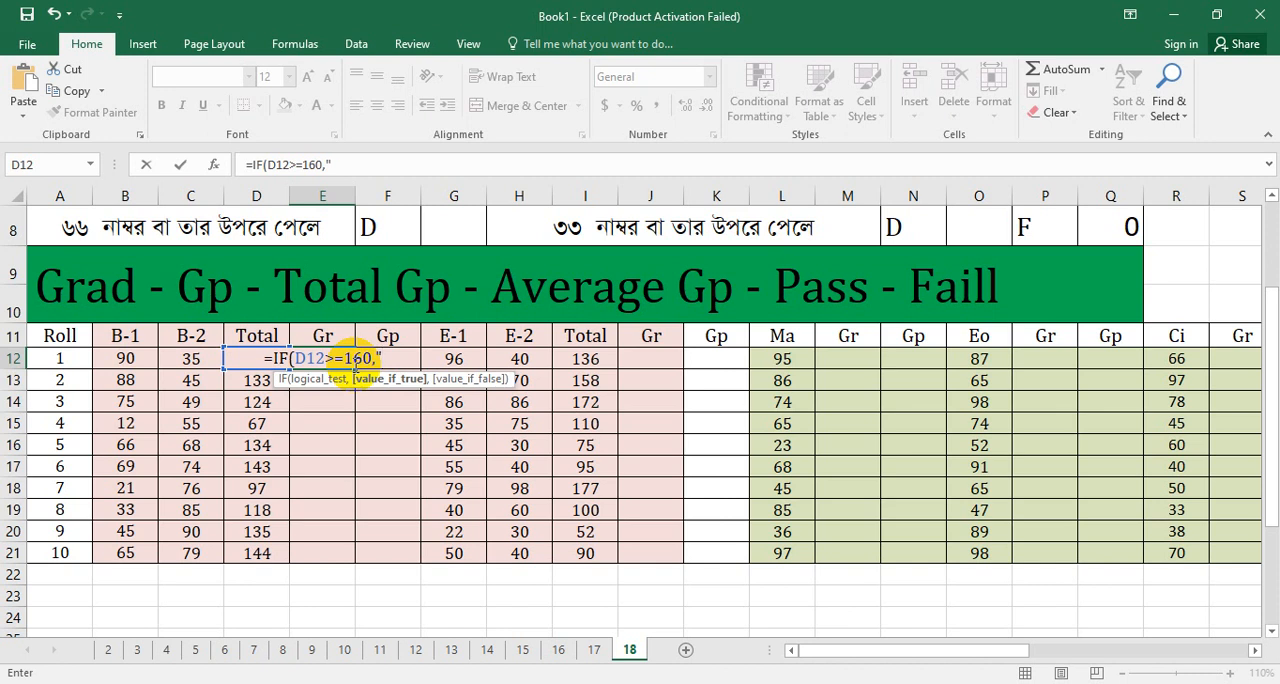
# Step: Add "A+" as the IF formula's value-if-true, followed by a comma for the value-if-false argument
pyautogui.write('A+')
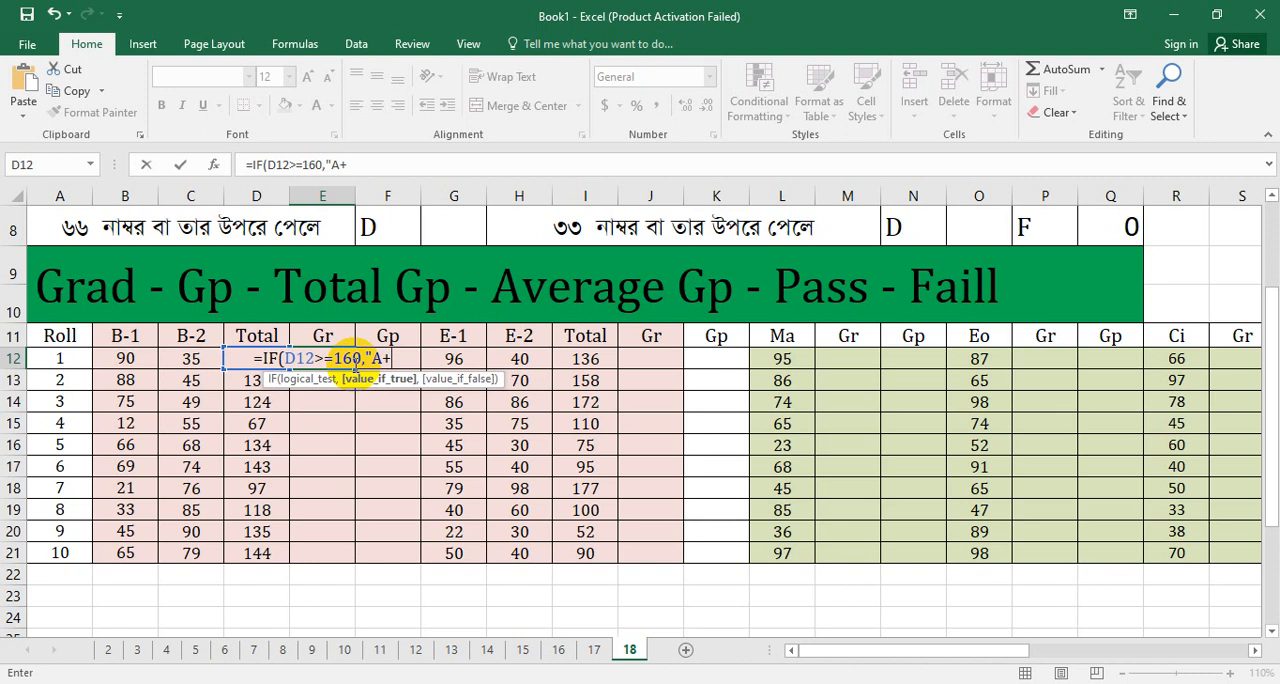
pyautogui.write('"')
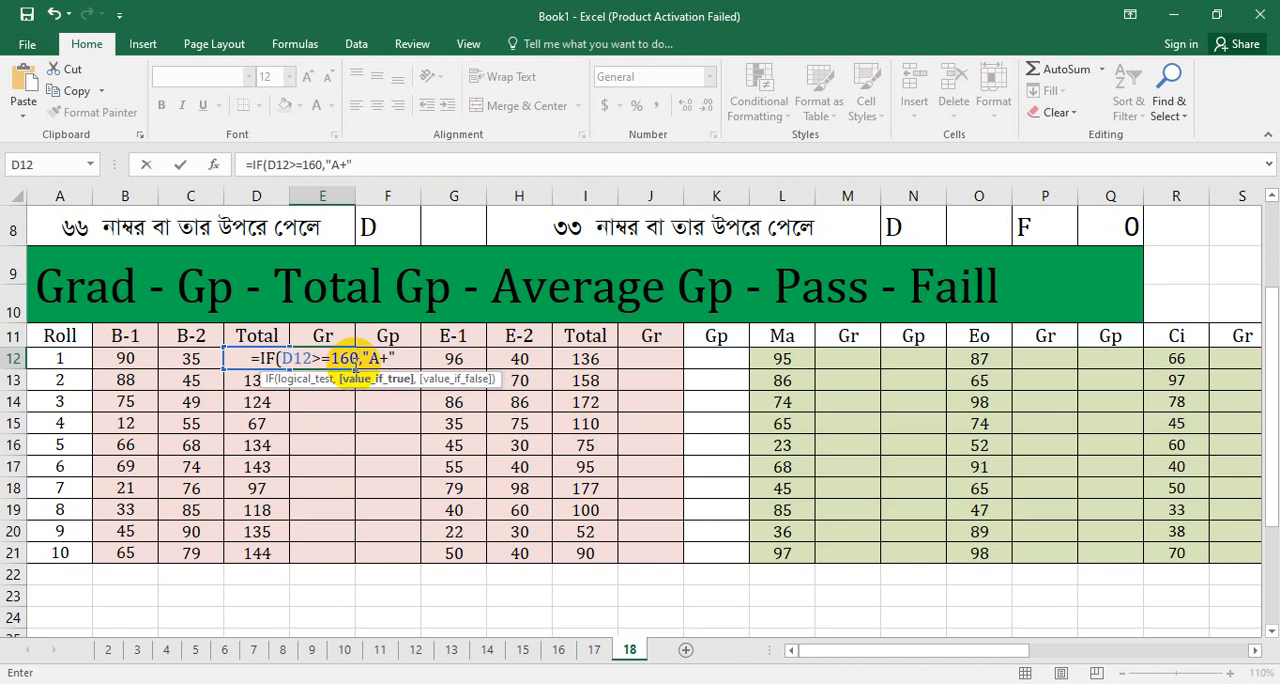
pyautogui.write(',')
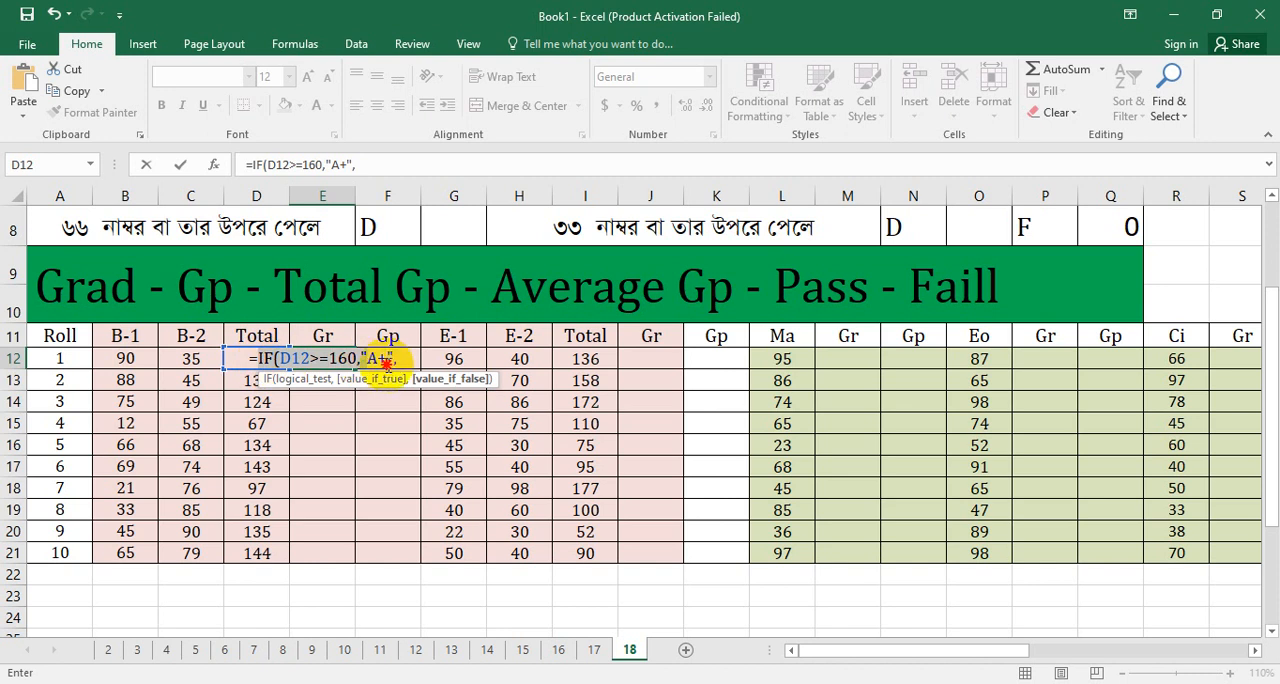
# Step: Copy the IF(D12>=160,"A+", clause and paste it at the end of the E12 formula as the value-if-false
pyautogui.click(397, 364)
pyautogui.click(387, 360)
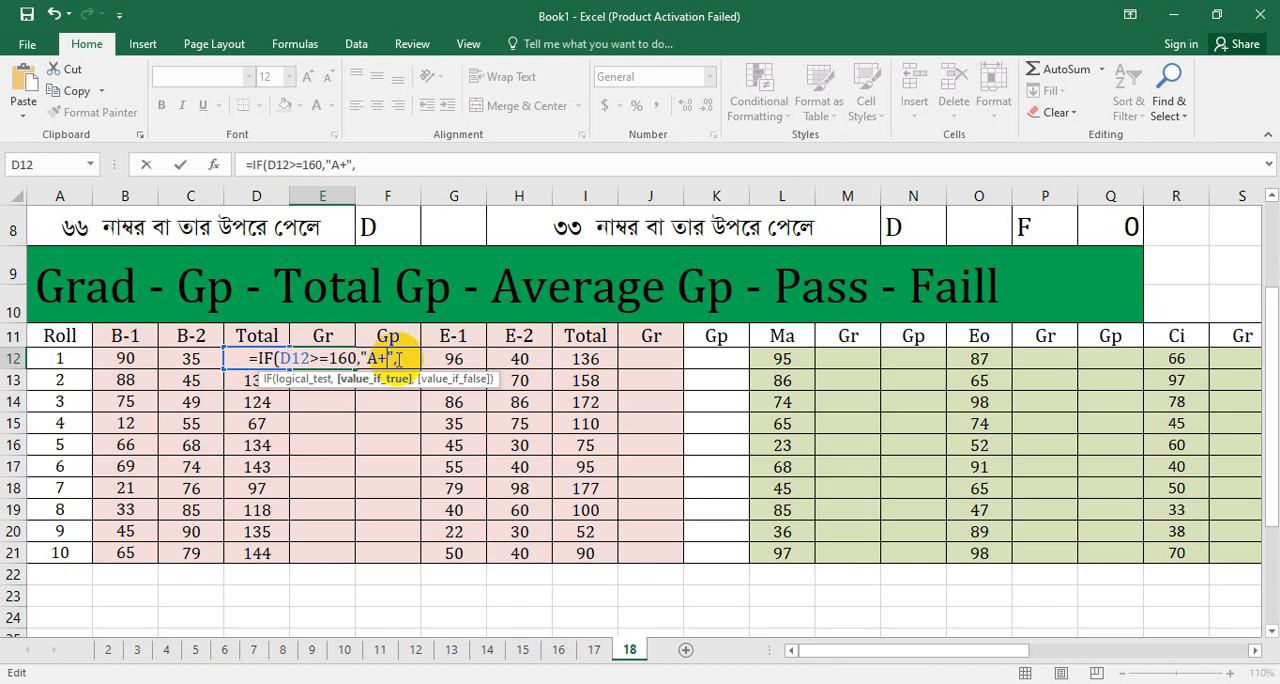
pyautogui.click(397, 360)
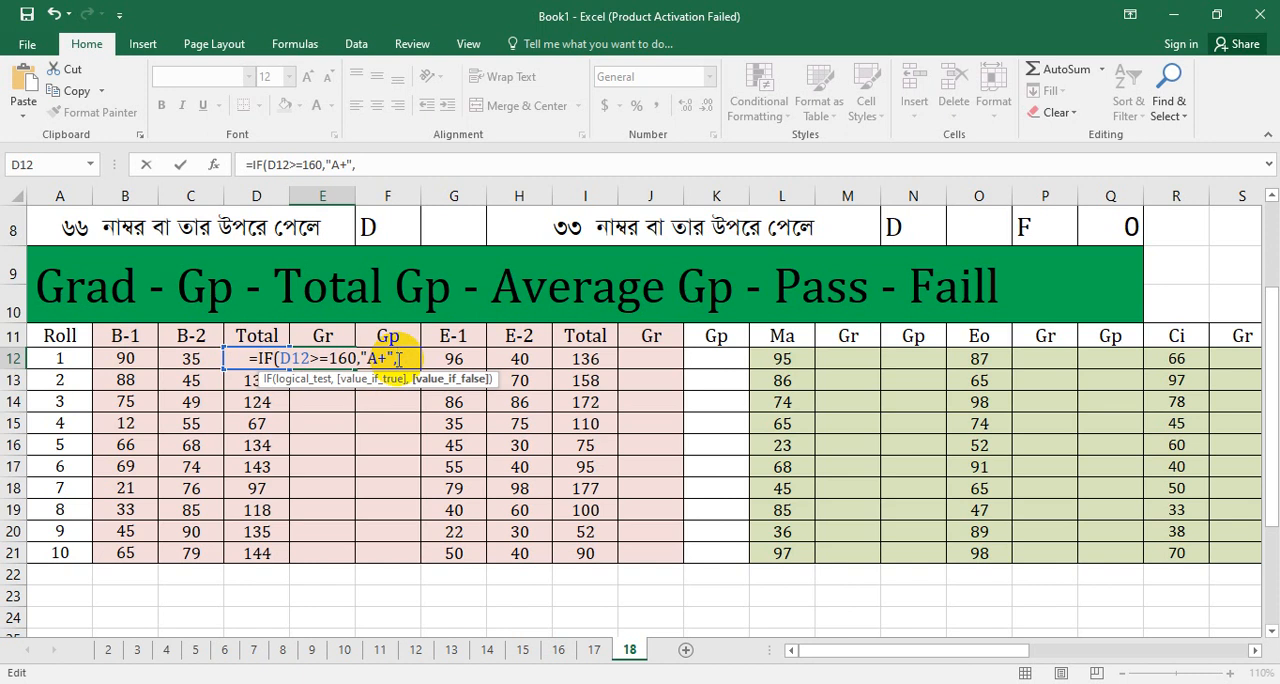
pyautogui.hotkey('ctrl', 'v')
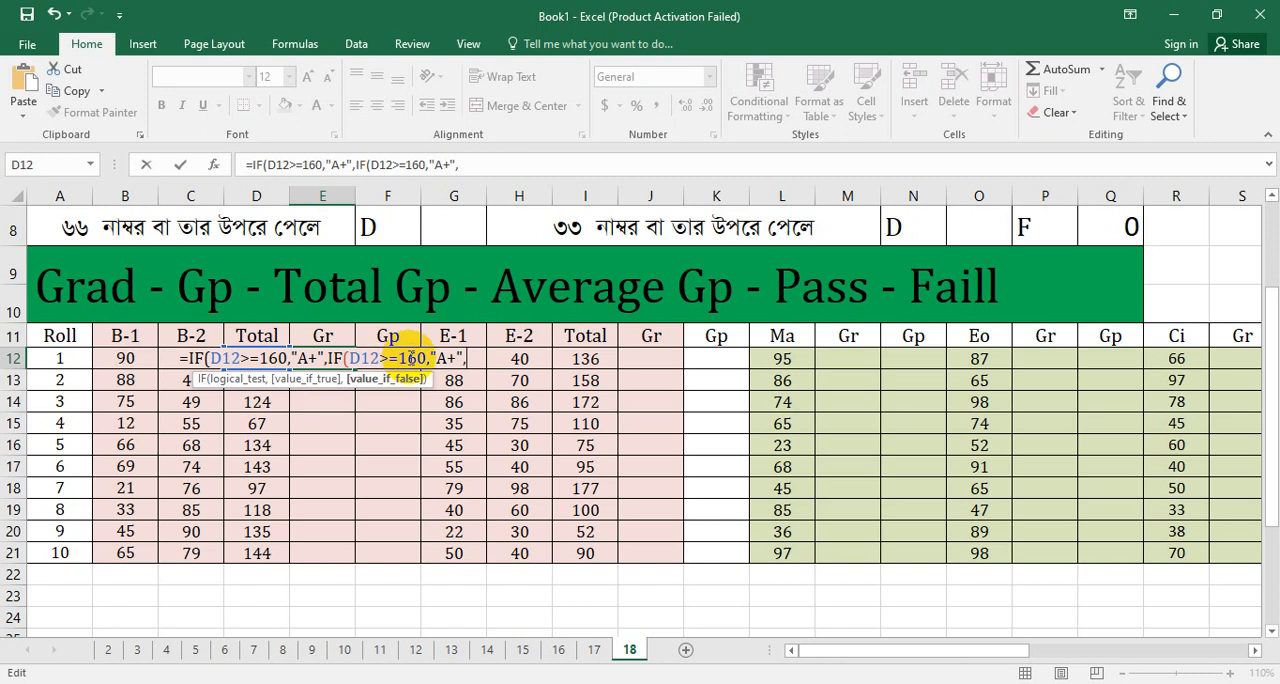
# Step: Change the second IF clause to test D12>=140 and return "A", leaving the cursor at the formula's end
pyautogui.moveTo(400, 358); pyautogui.dragTo(425, 362)
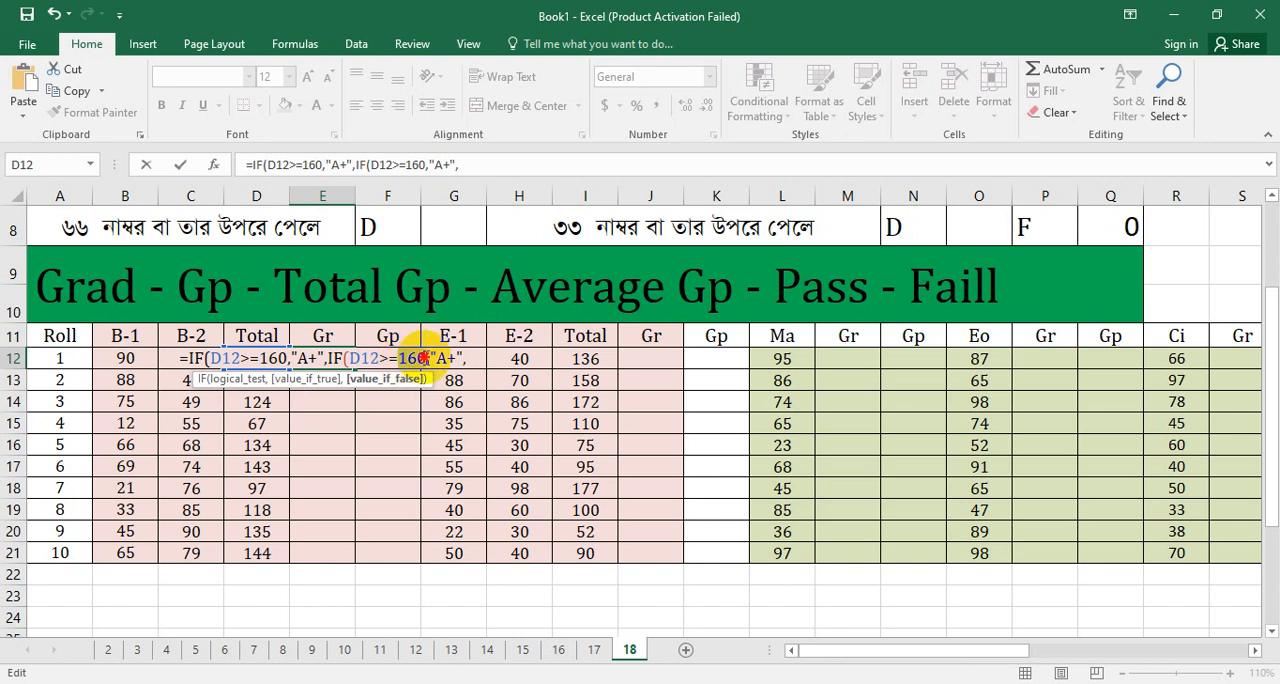
pyautogui.write('140')
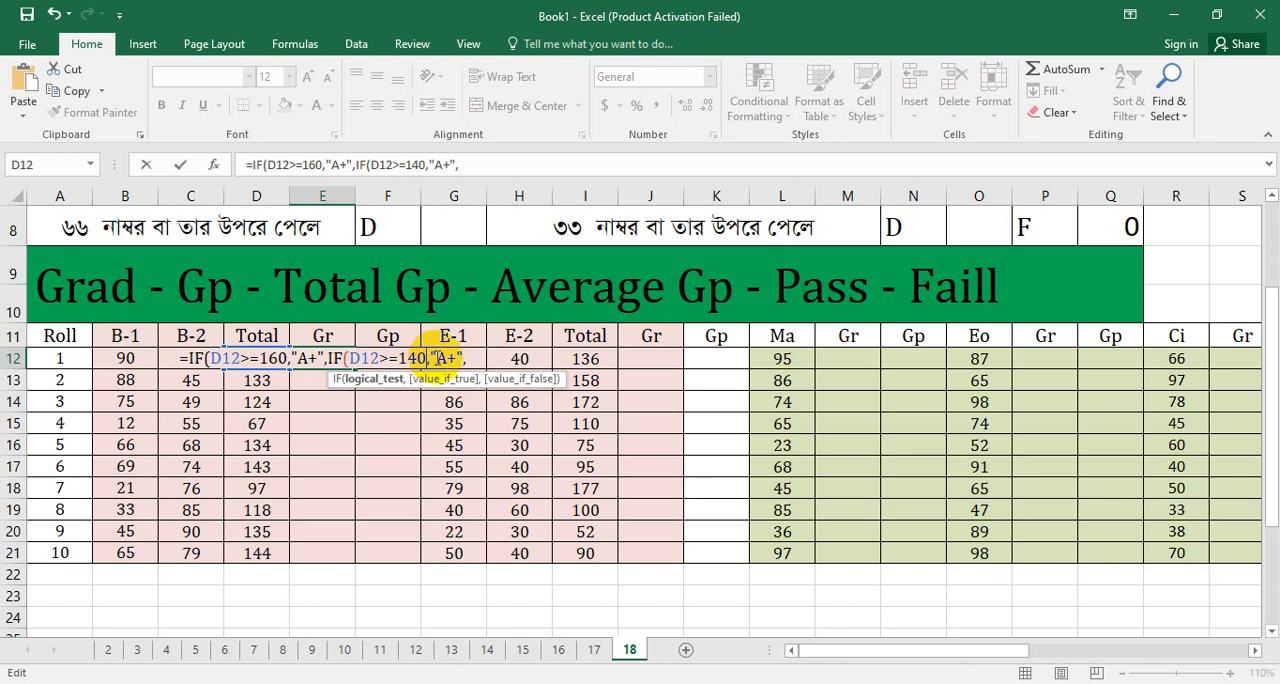
pyautogui.click(437, 358)
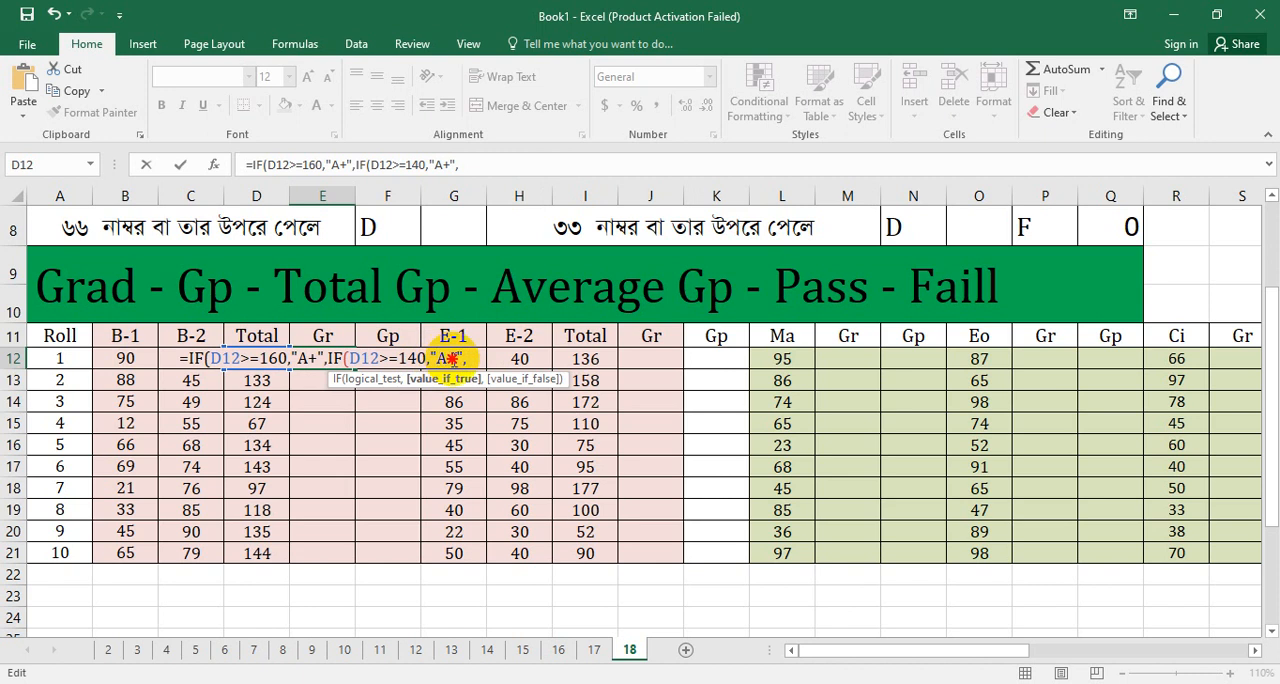
pyautogui.press('BackSpace')
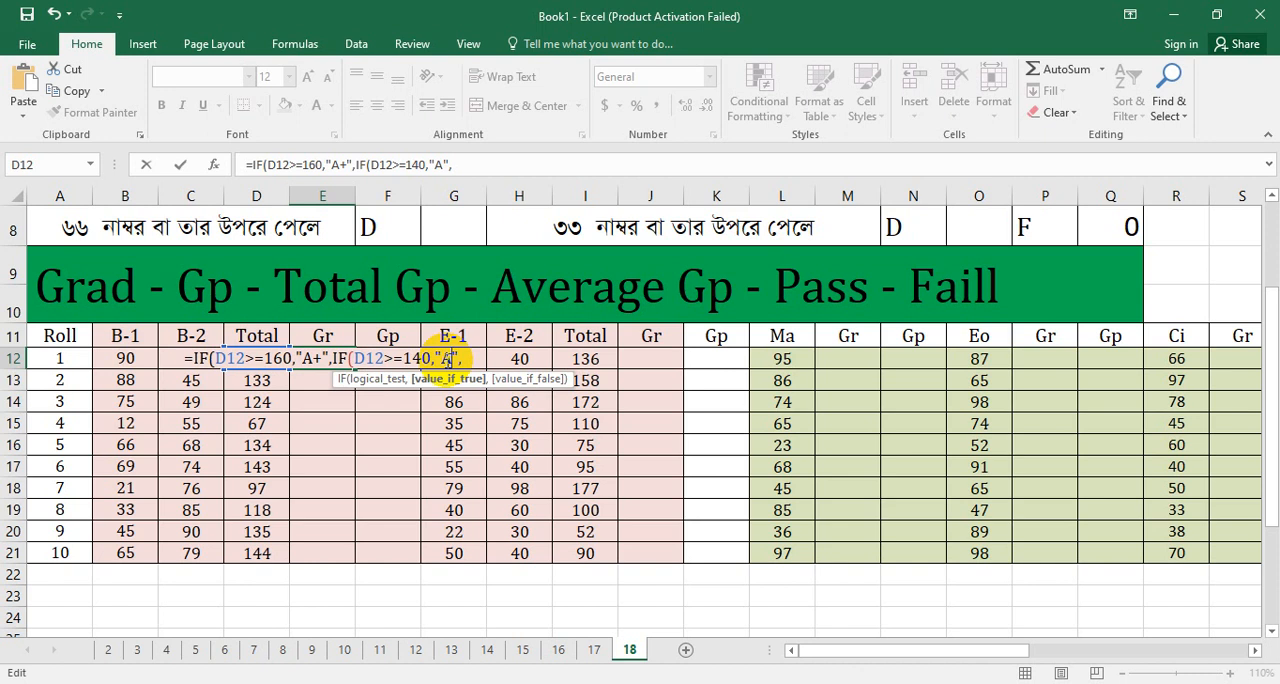
pyautogui.press('Right')
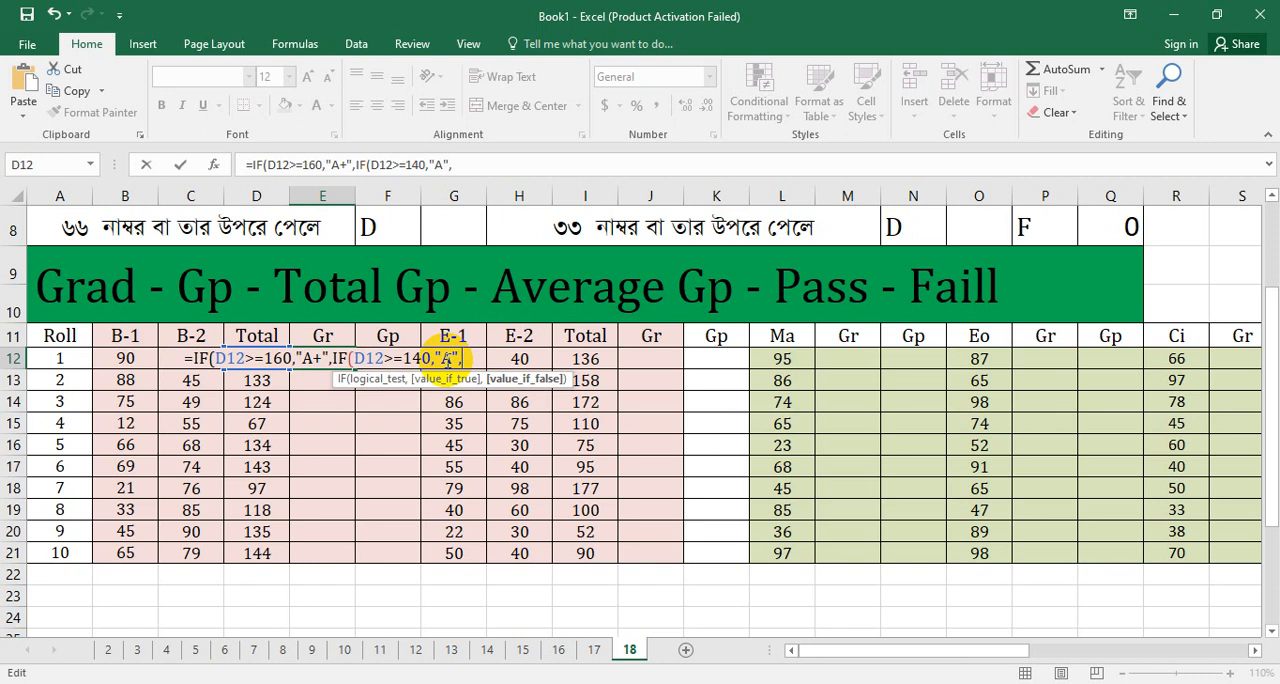
# Step: Paste the copied IF clause as the third condition in the E12 formula, changing it to test D12>=120 and return "A"
pyautogui.hotkey('ctrl', 'v')
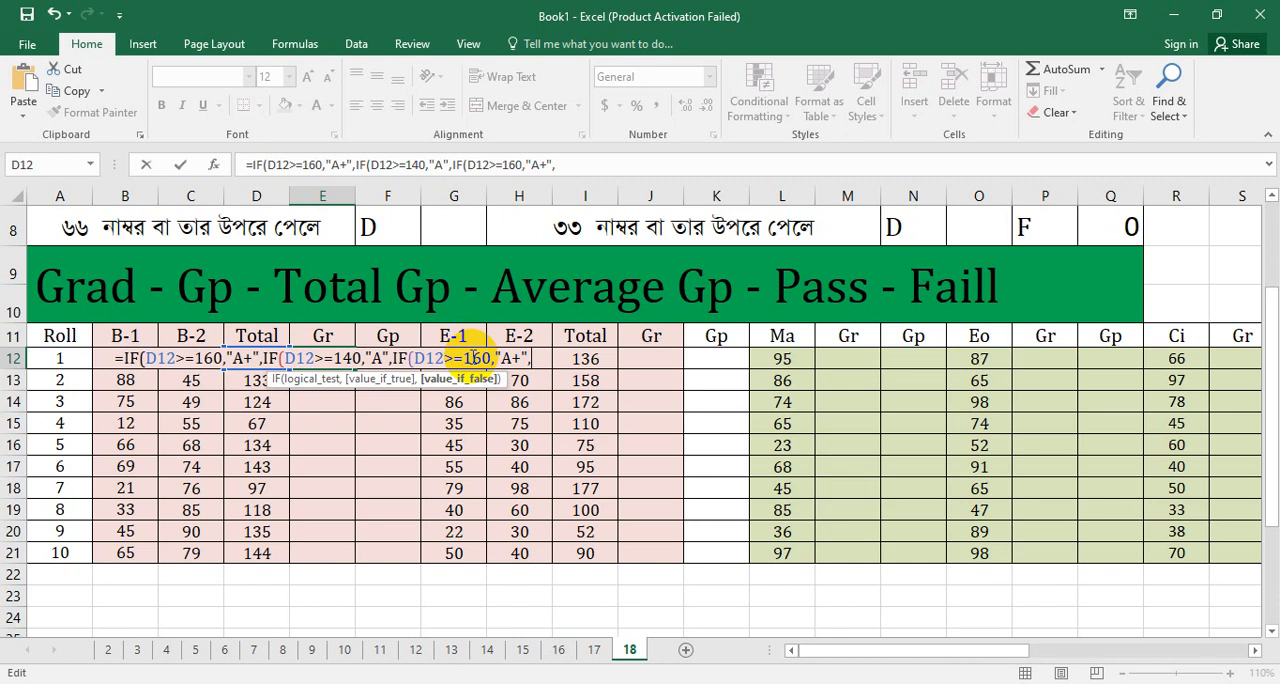
pyautogui.click(482, 357)
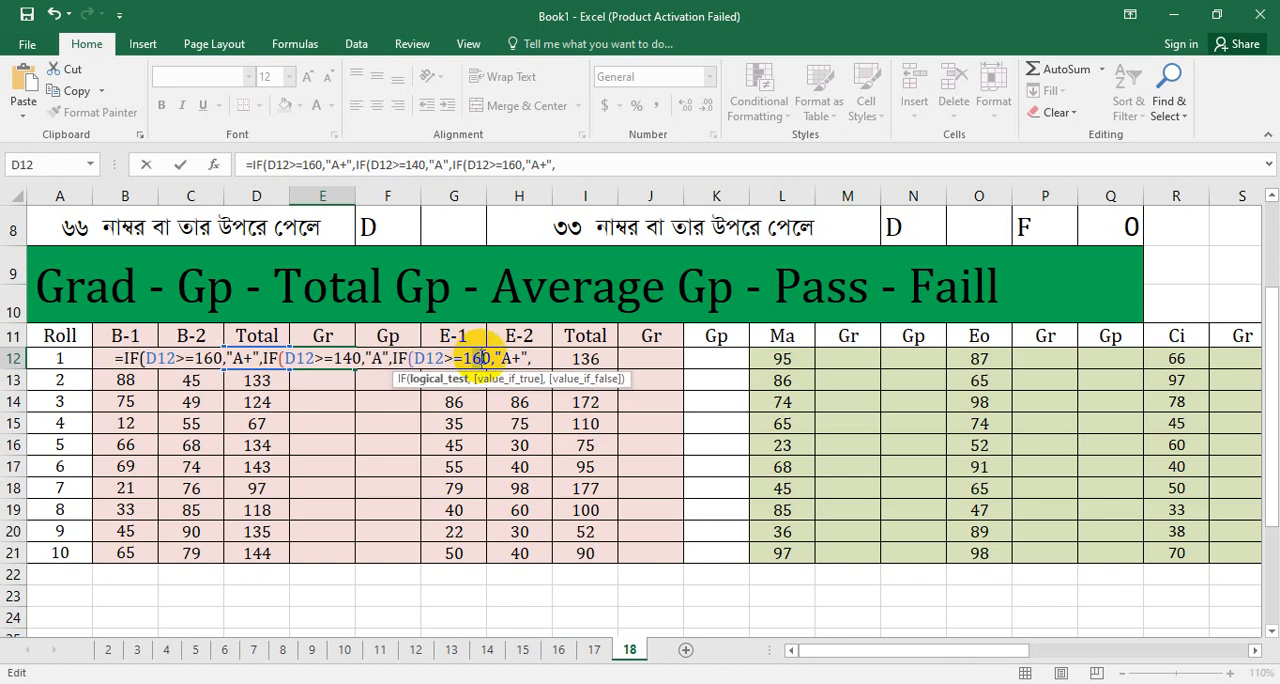
pyautogui.press('BackSpace')
pyautogui.write('2')
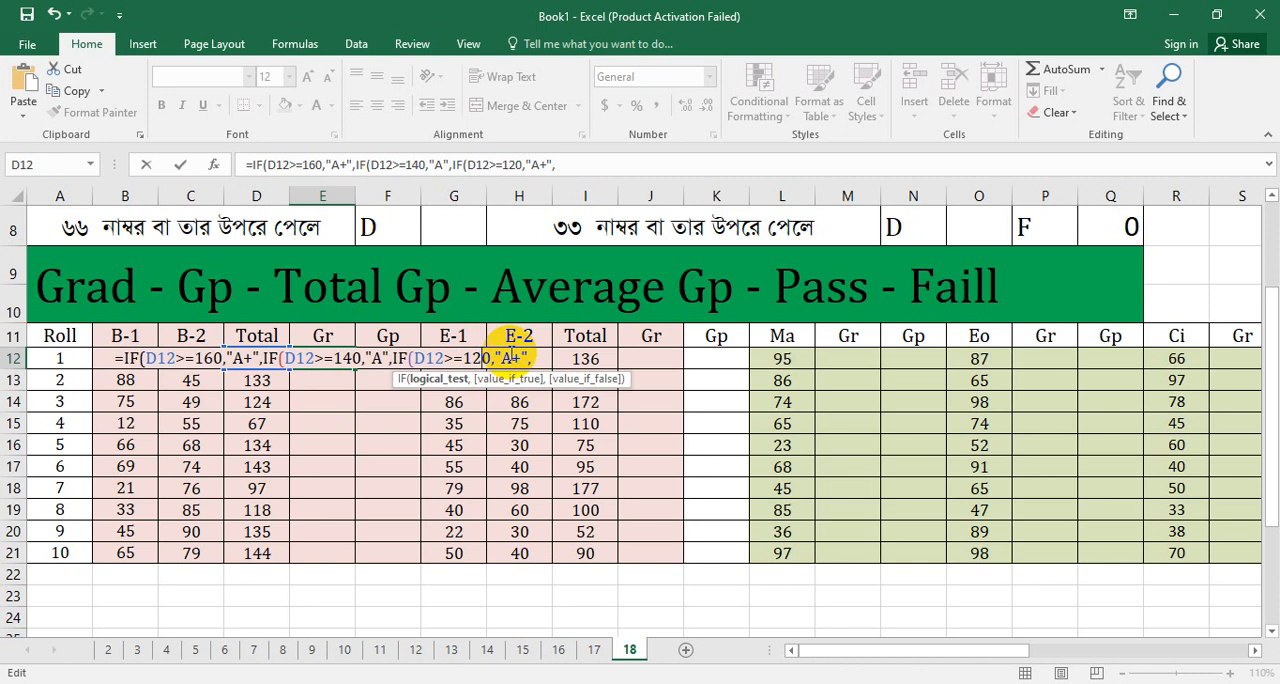
pyautogui.click(516, 356)
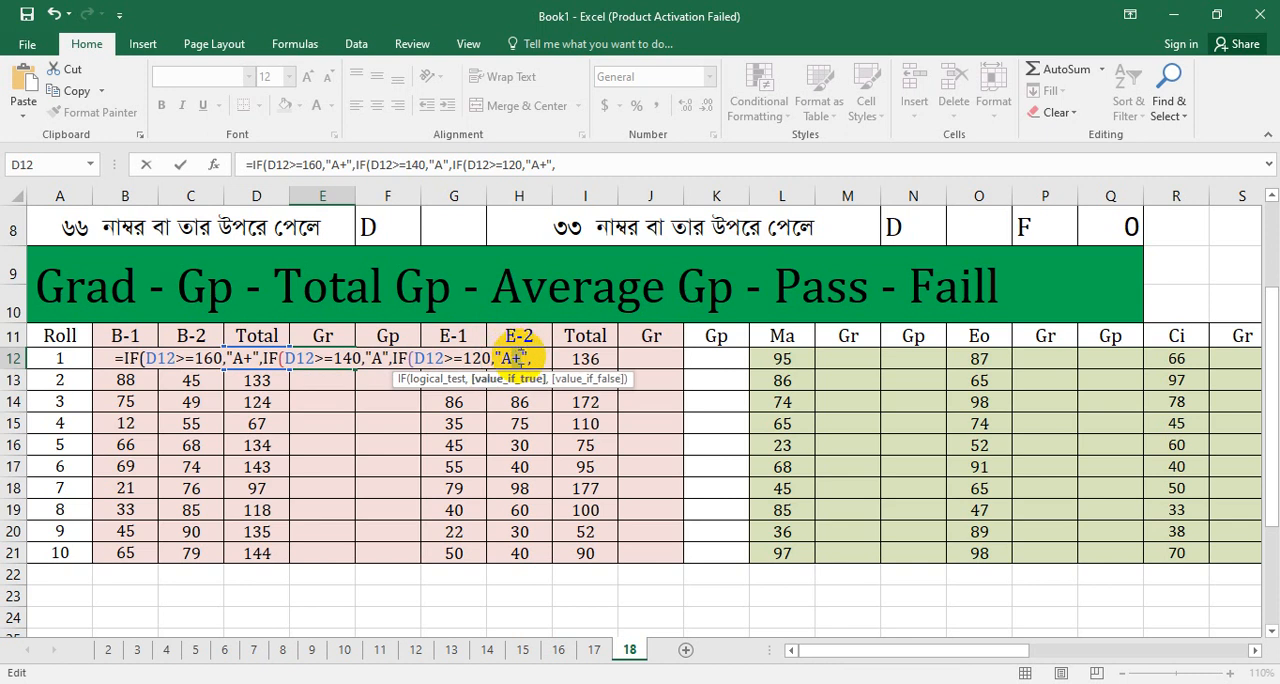
pyautogui.press('BackSpace')
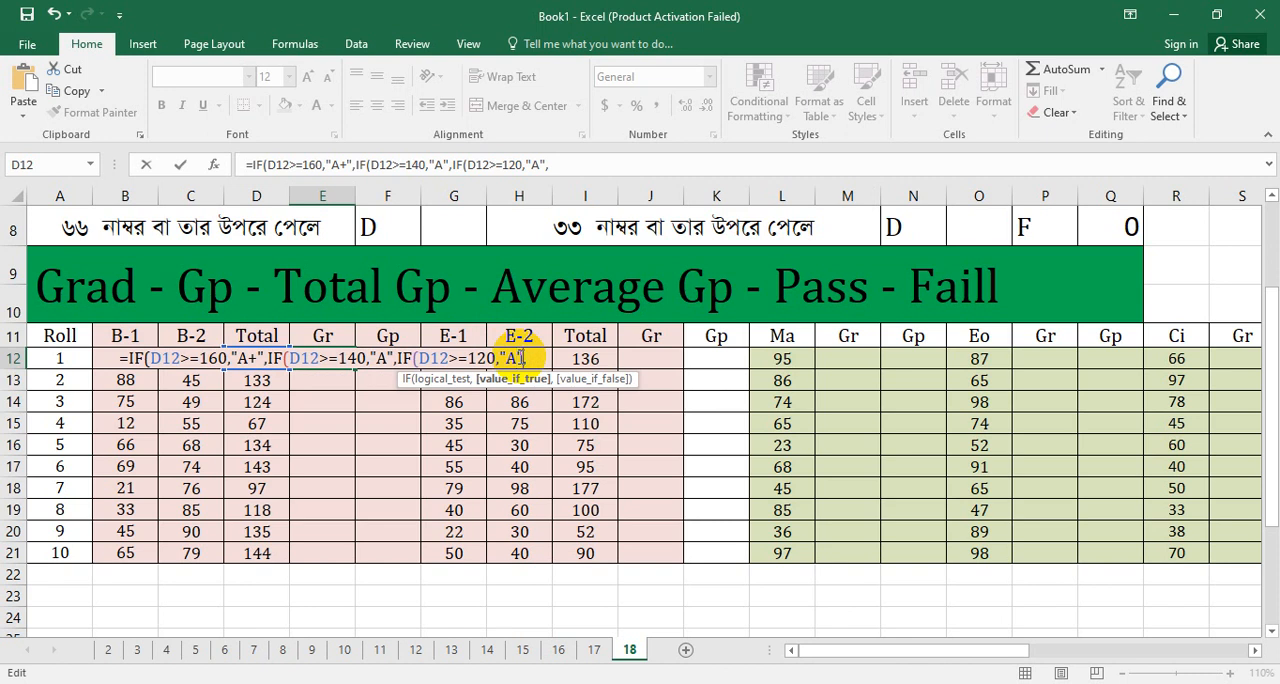
pyautogui.press('Right')
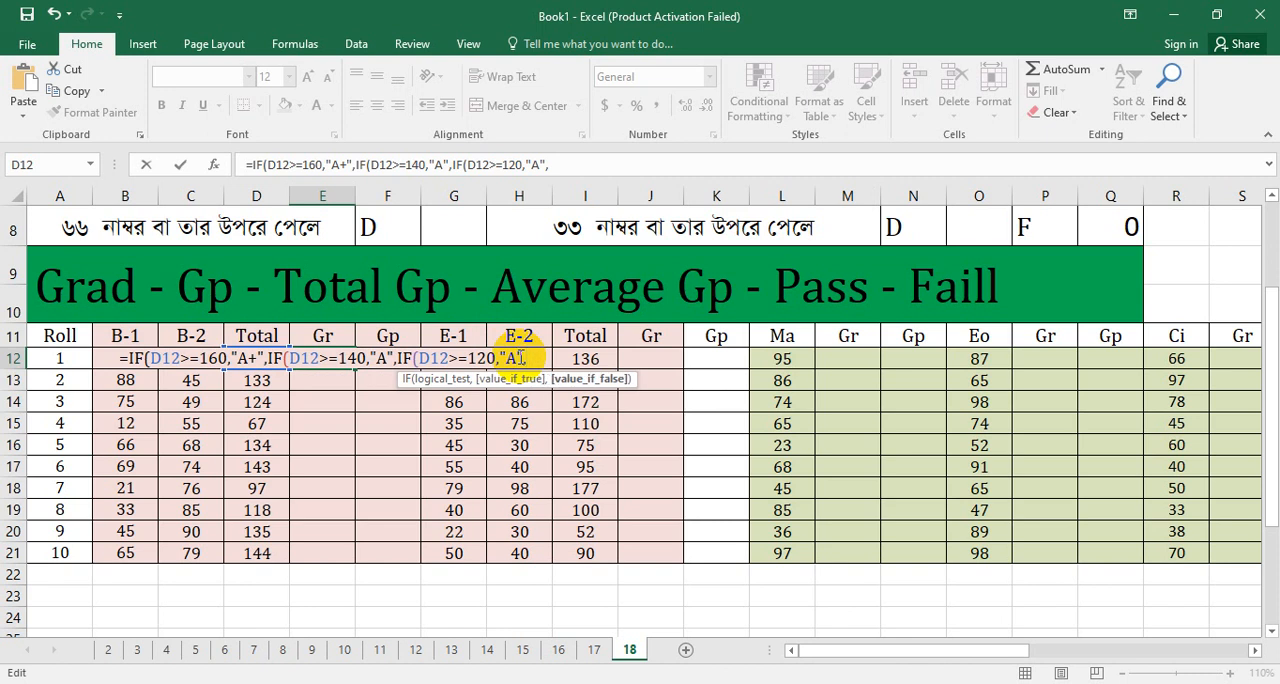
# Step: Add a fourth IF clause from the copied text, setting it to test D12>=100 and return "B"
pyautogui.write('IF(D12>=160,"A+",')
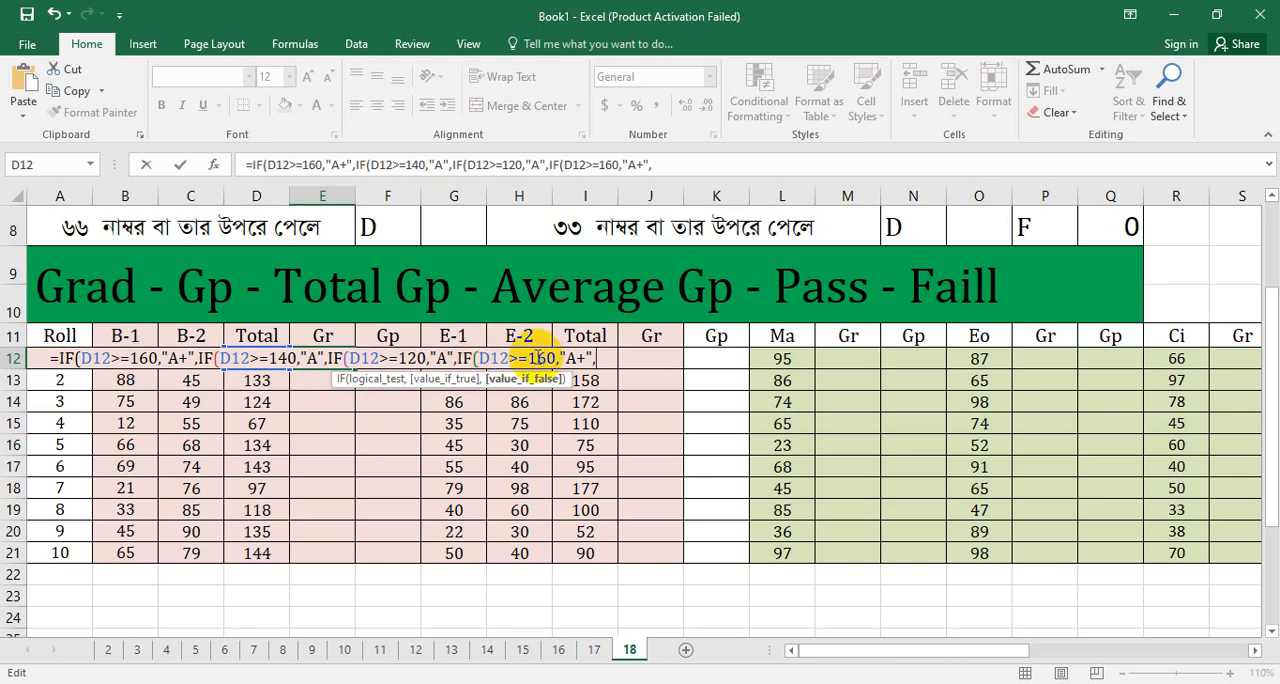
pyautogui.click(540, 358)
pyautogui.doubleClick(540, 358)
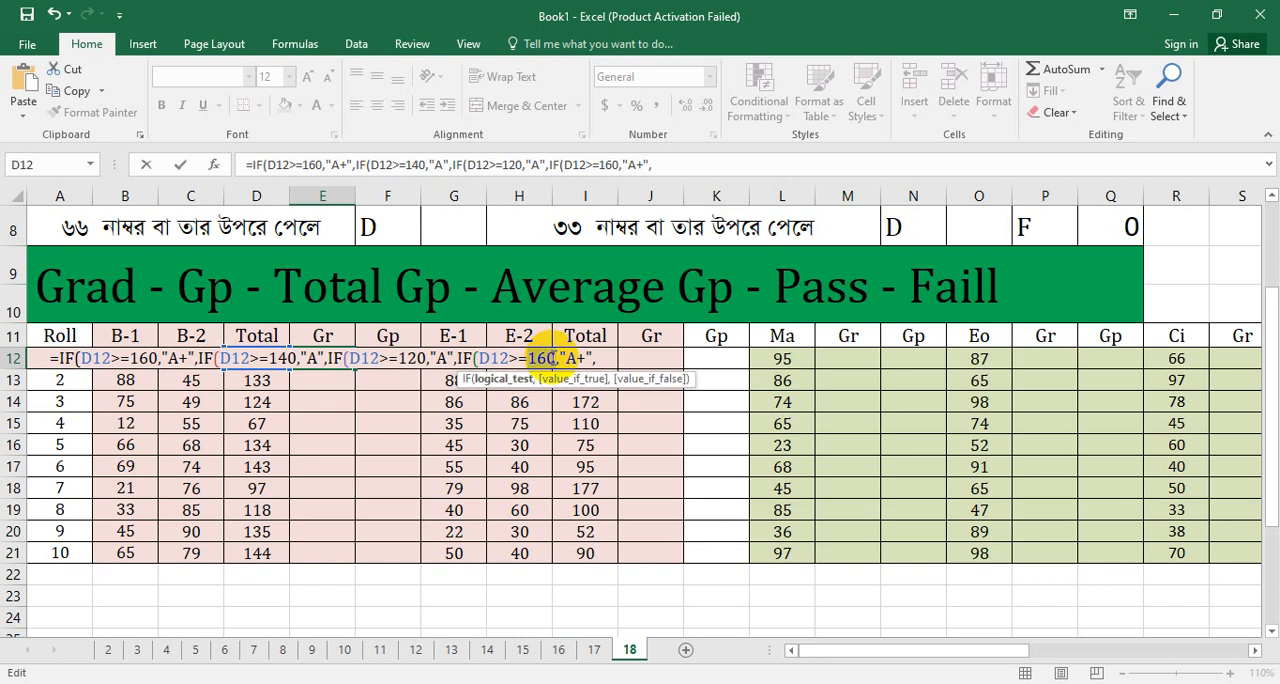
pyautogui.write('100')
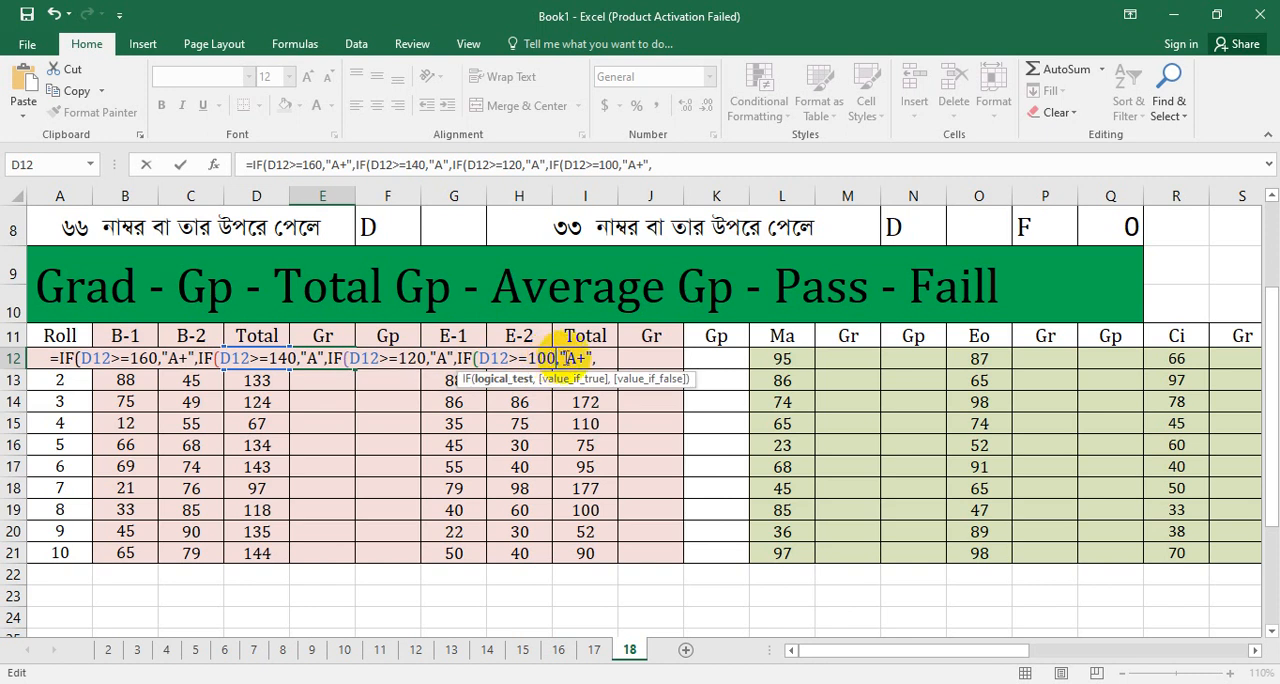
pyautogui.click(580, 358)
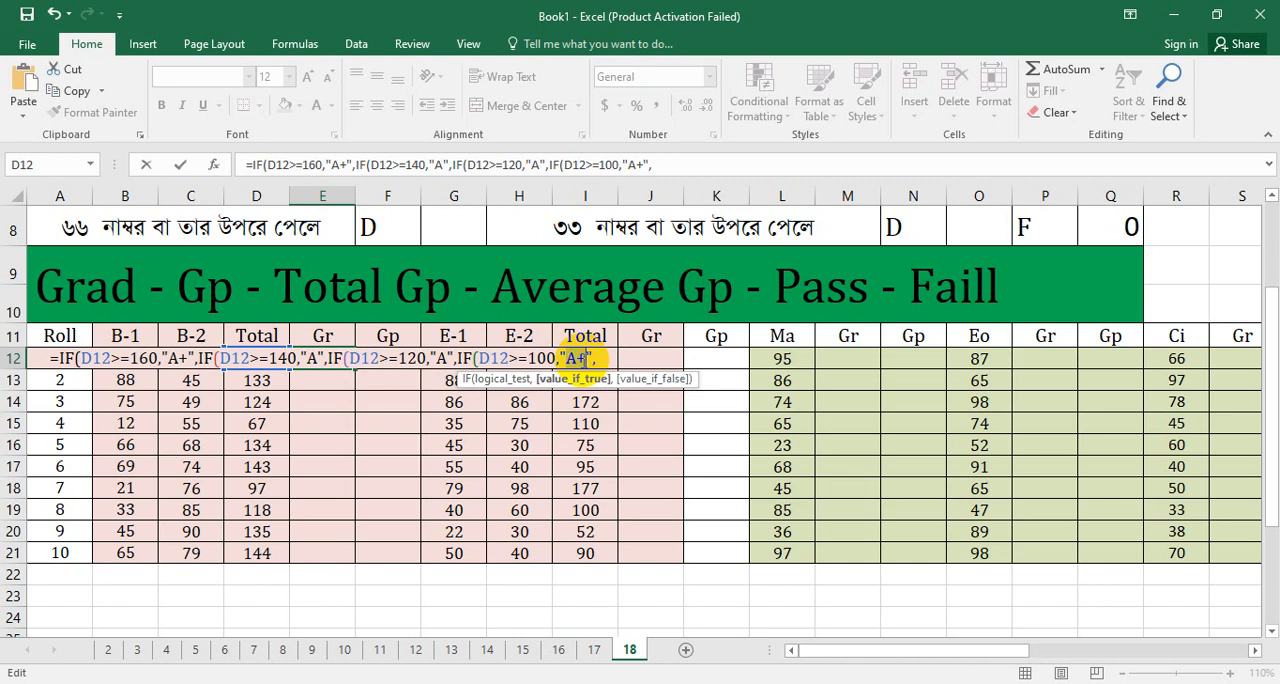
pyautogui.write('B')
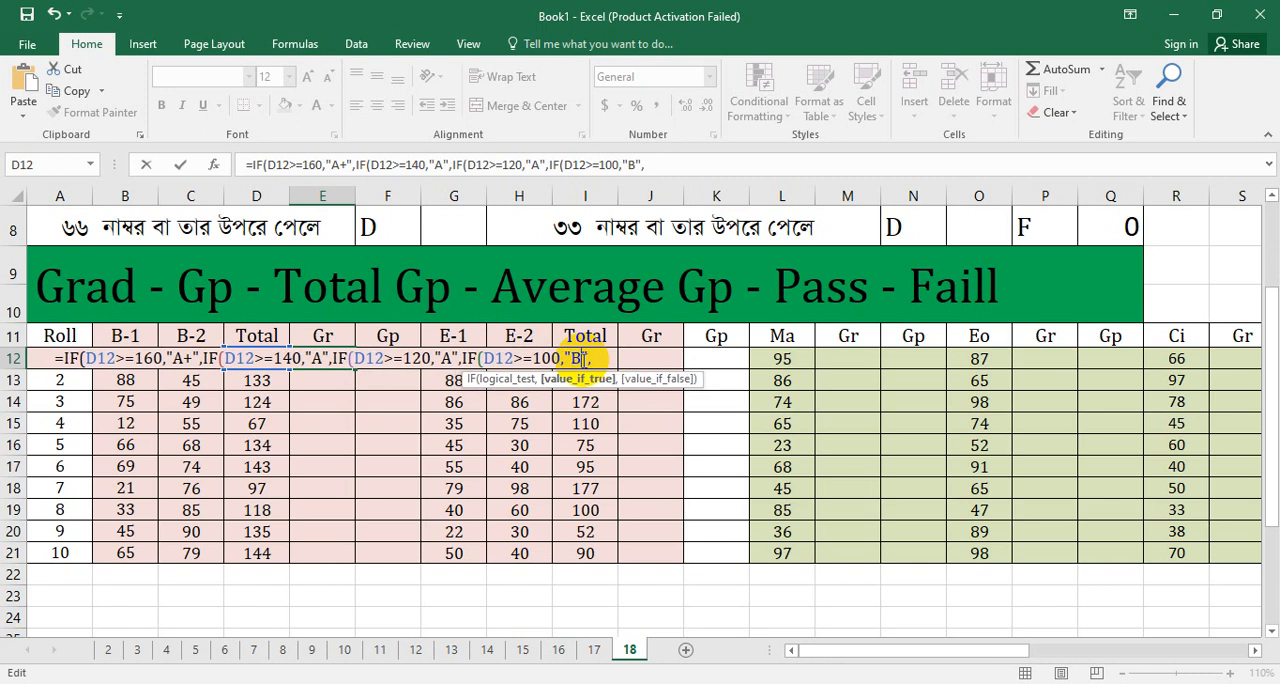
pyautogui.press('End')
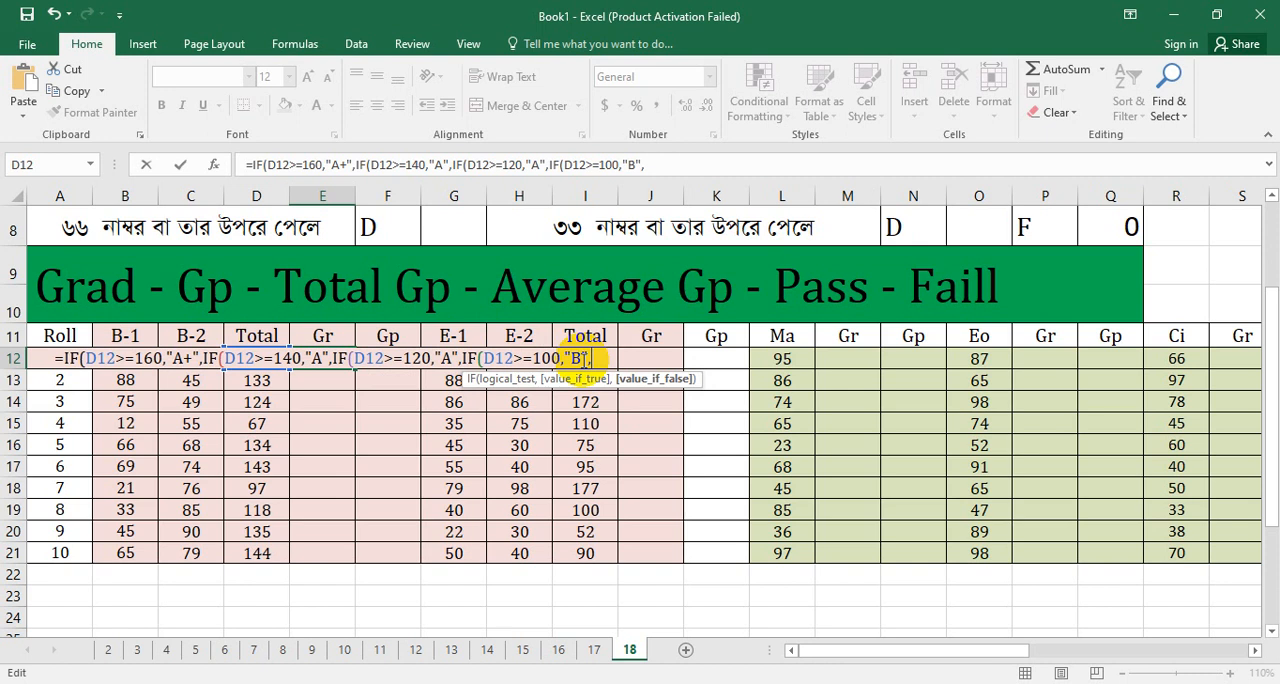
# Step: Add a fifth IF clause from the copied text, setting it to test D12>=80 and return "C"
pyautogui.write('IF(D12>=160,"A+",')
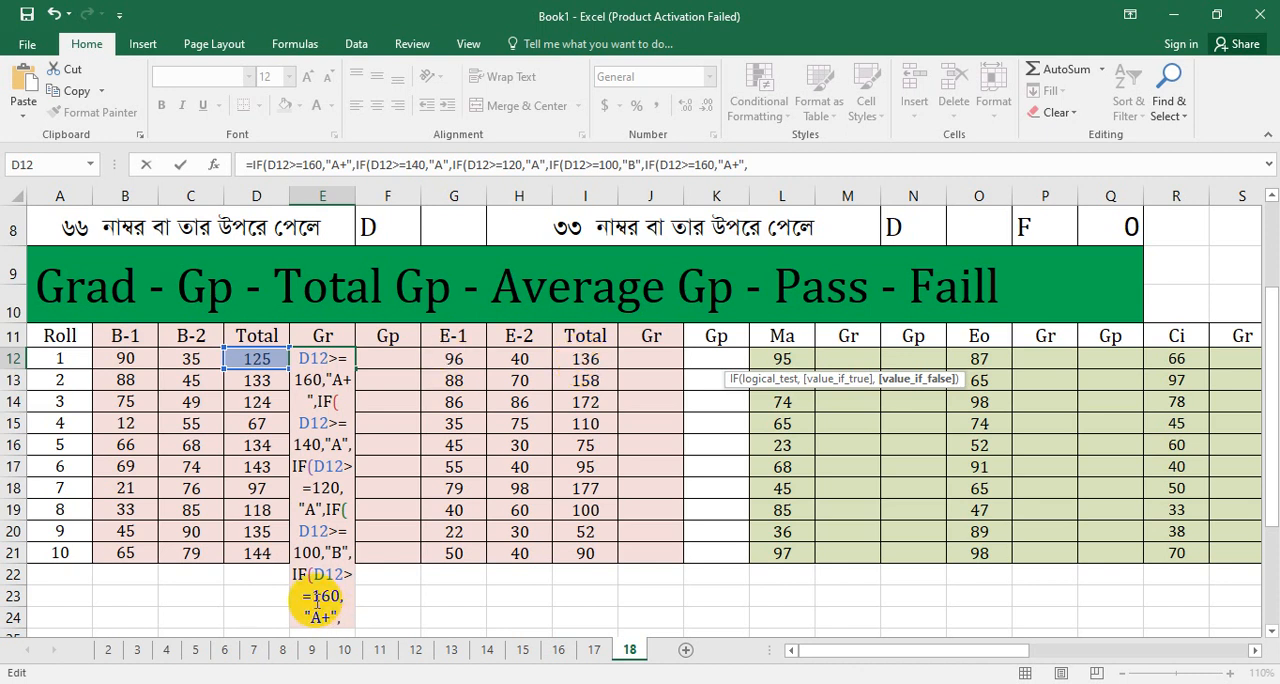
pyautogui.moveTo(312, 597); pyautogui.dragTo(340, 596)
pyautogui.write('80')
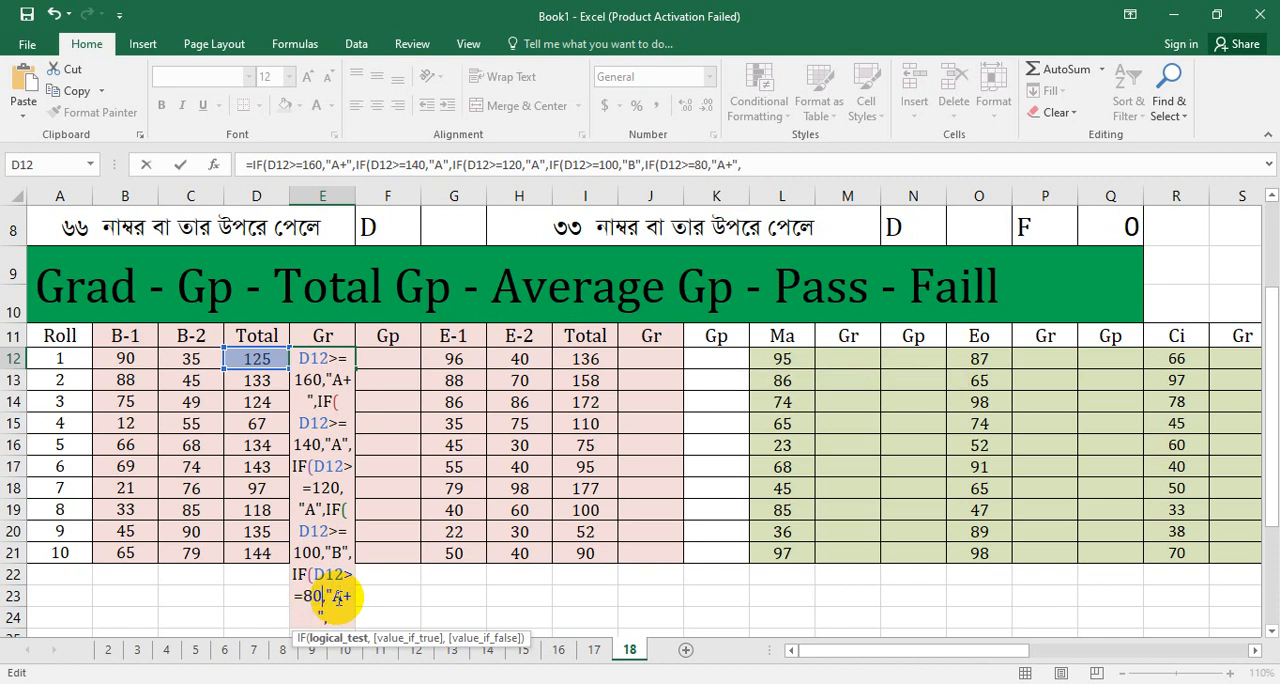
pyautogui.moveTo(337, 596); pyautogui.dragTo(352, 596)
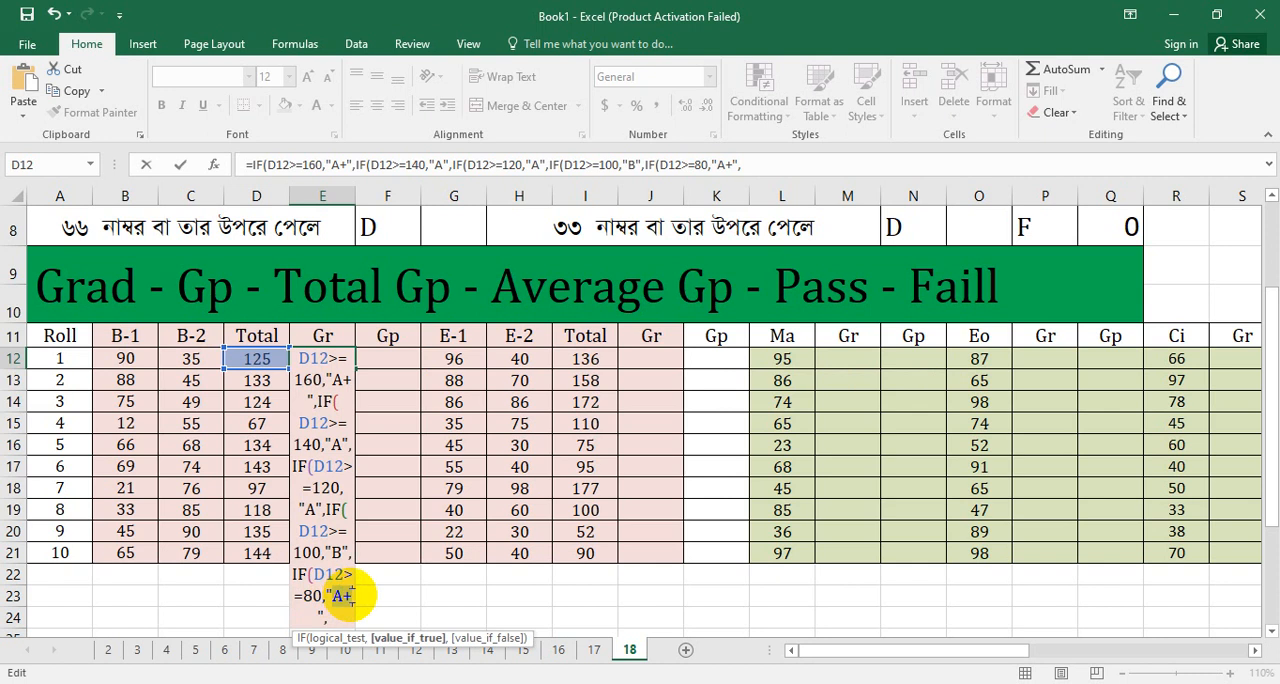
pyautogui.write('C')
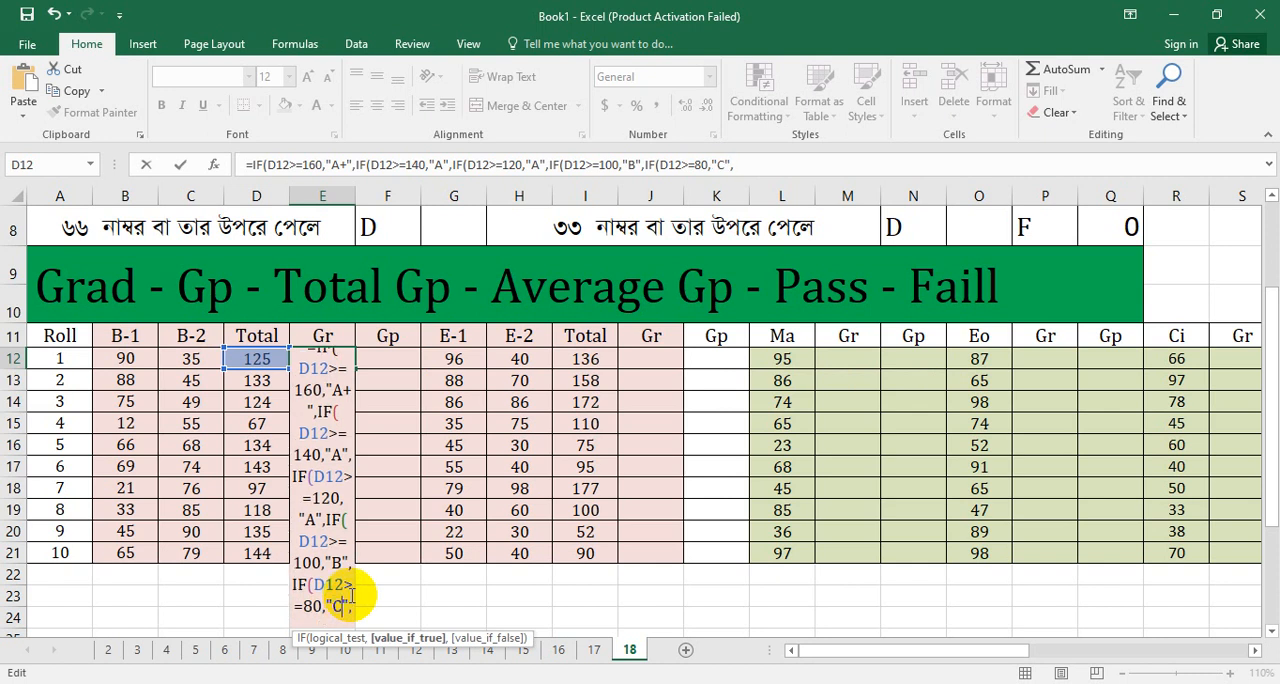
pyautogui.click(351, 606)
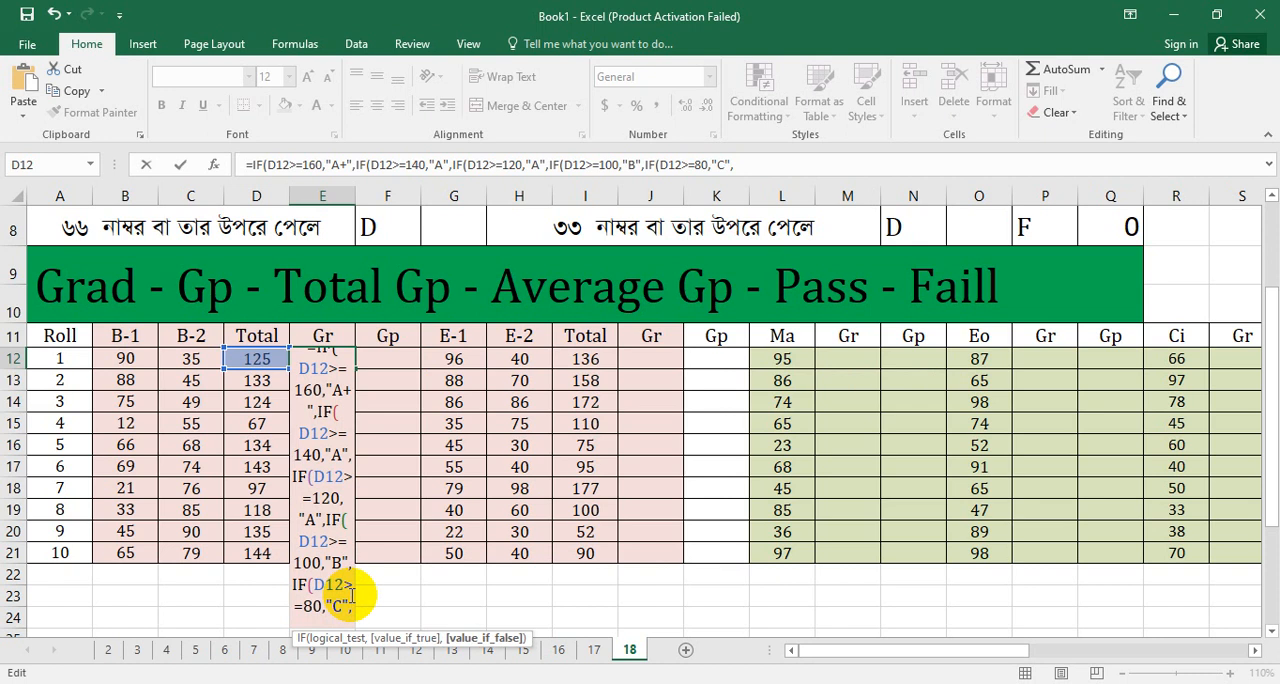
# Step: Add a sixth IF clause from the copied text, setting it to test D12>=66 and return "D"
pyautogui.write('IF(D12>=160,"A+",')
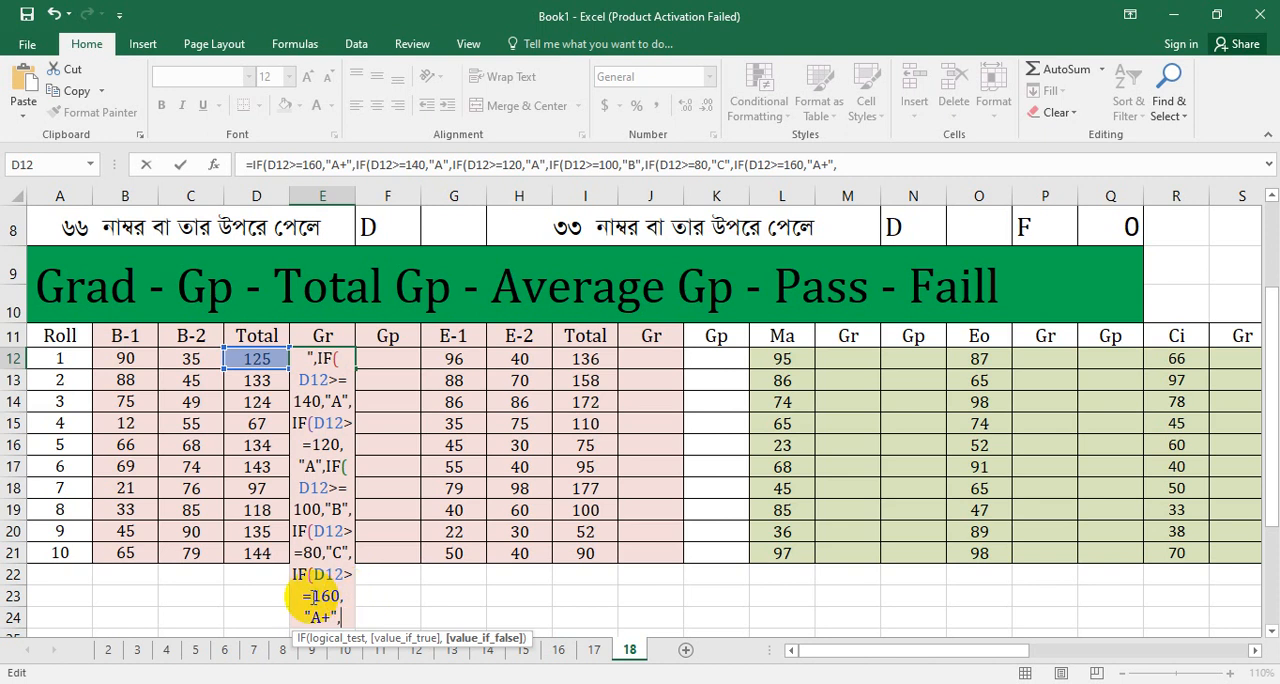
pyautogui.click(317, 597)
pyautogui.moveTo(317, 597); pyautogui.dragTo(338, 595)
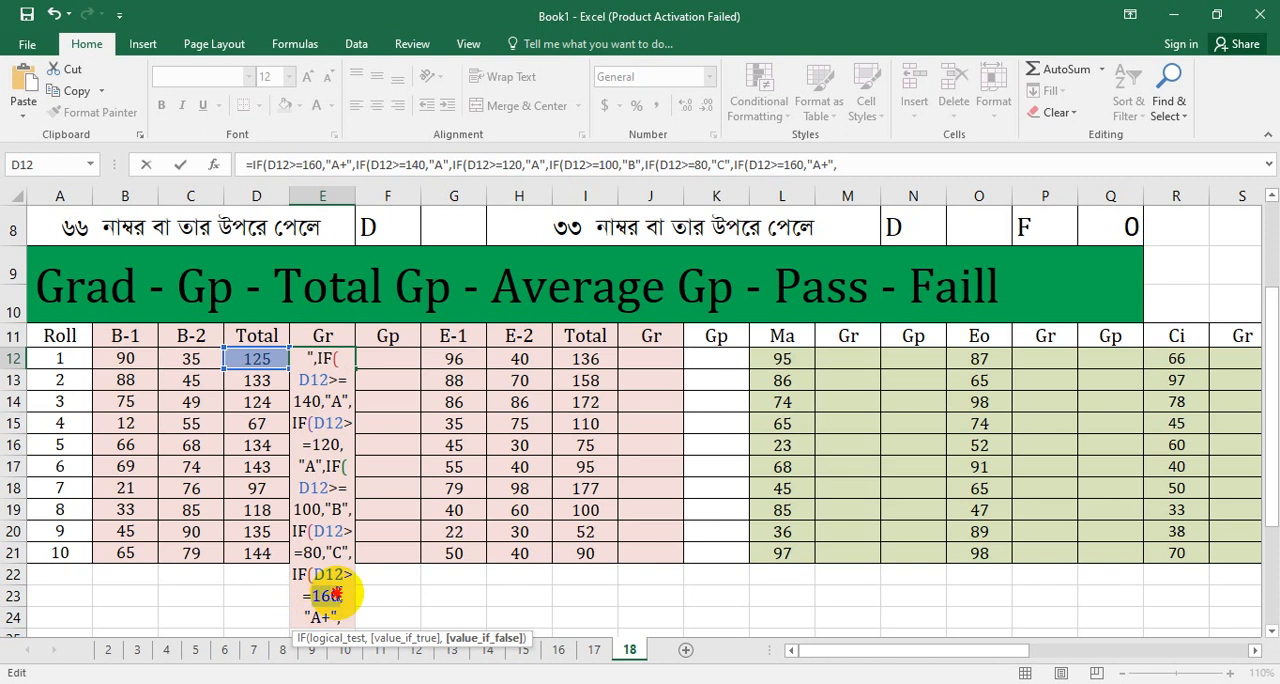
pyautogui.write('66')
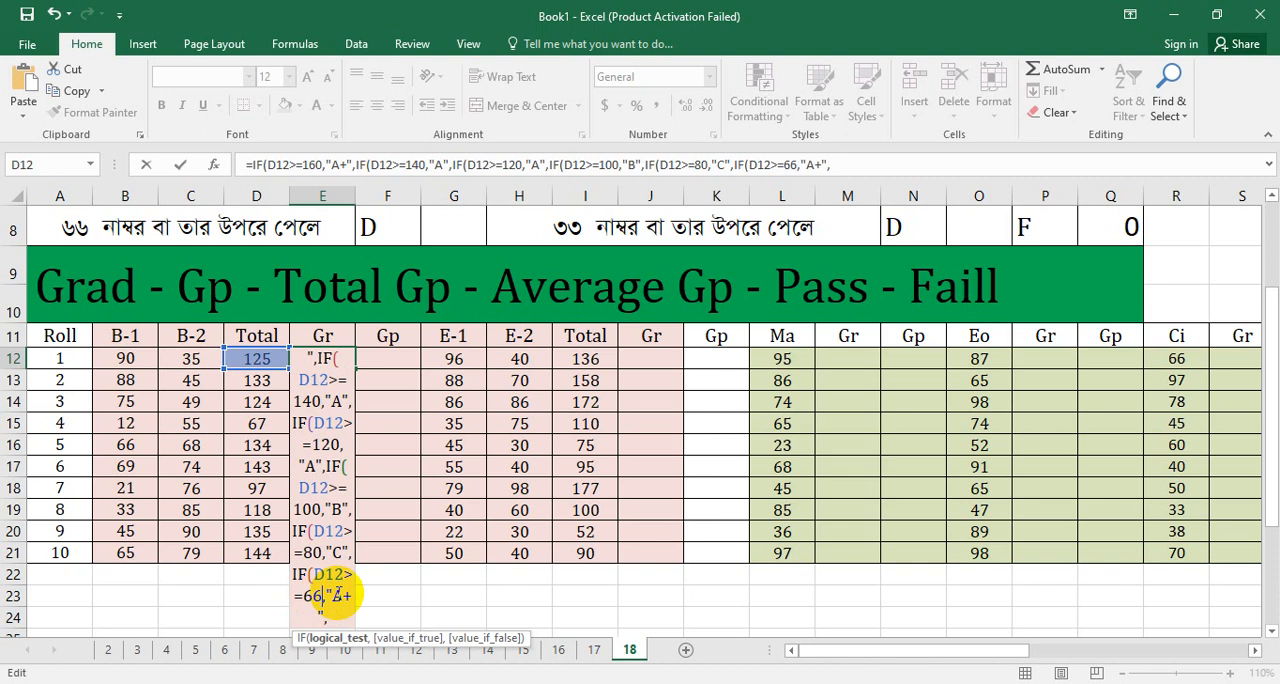
pyautogui.moveTo(331, 598); pyautogui.dragTo(351, 598)
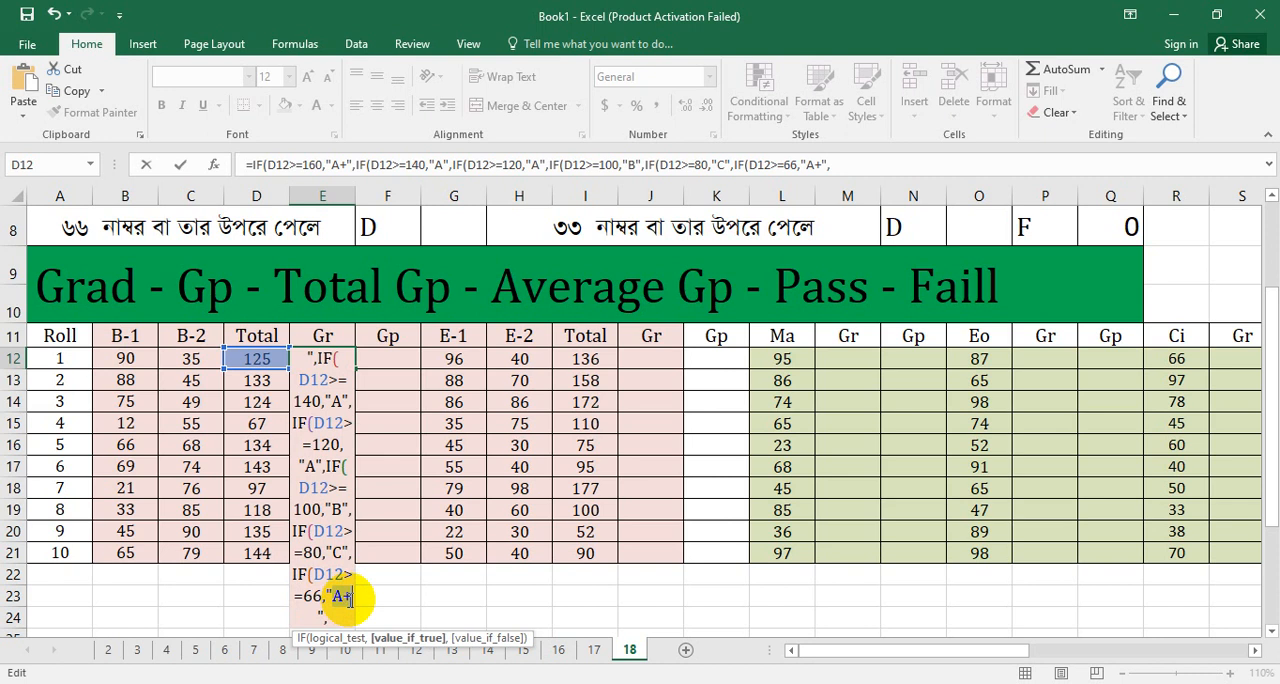
pyautogui.write('D')
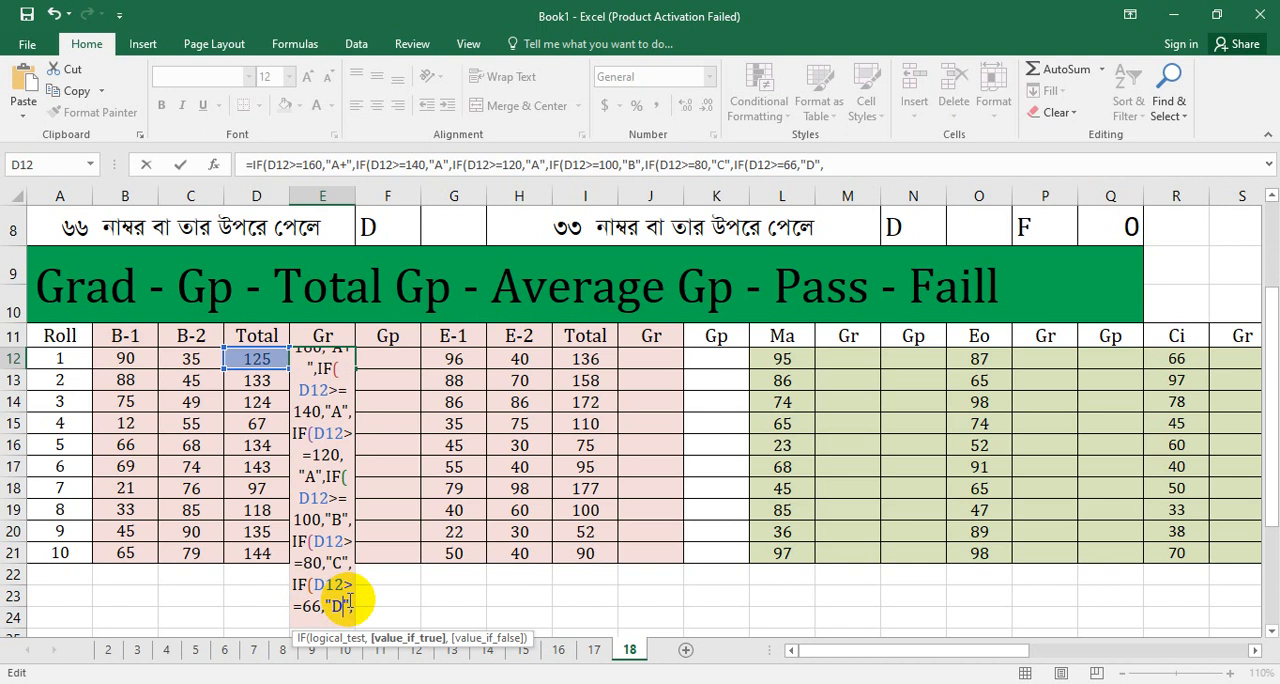
pyautogui.press('Right')
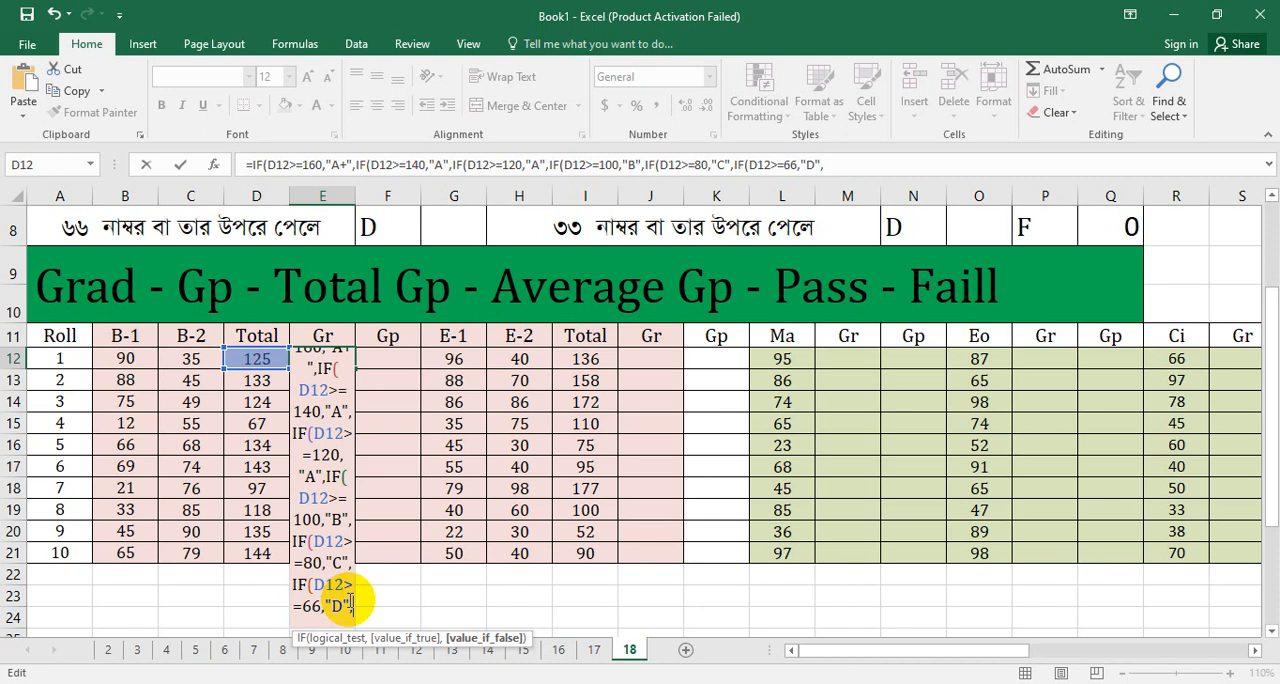
# Step: Finish the E12 formula with "F" as the last value-if-false, close all six parentheses and enter it
pyautogui.write('"')
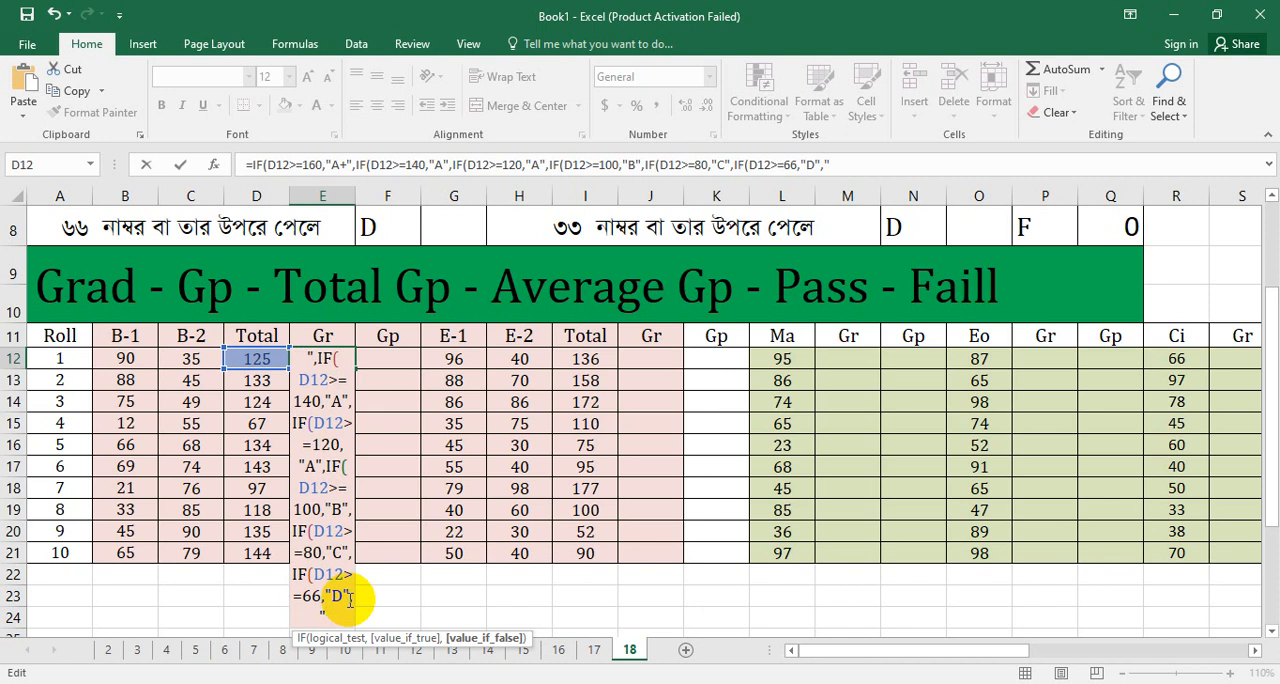
pyautogui.write('F"')
pyautogui.write('))))))')
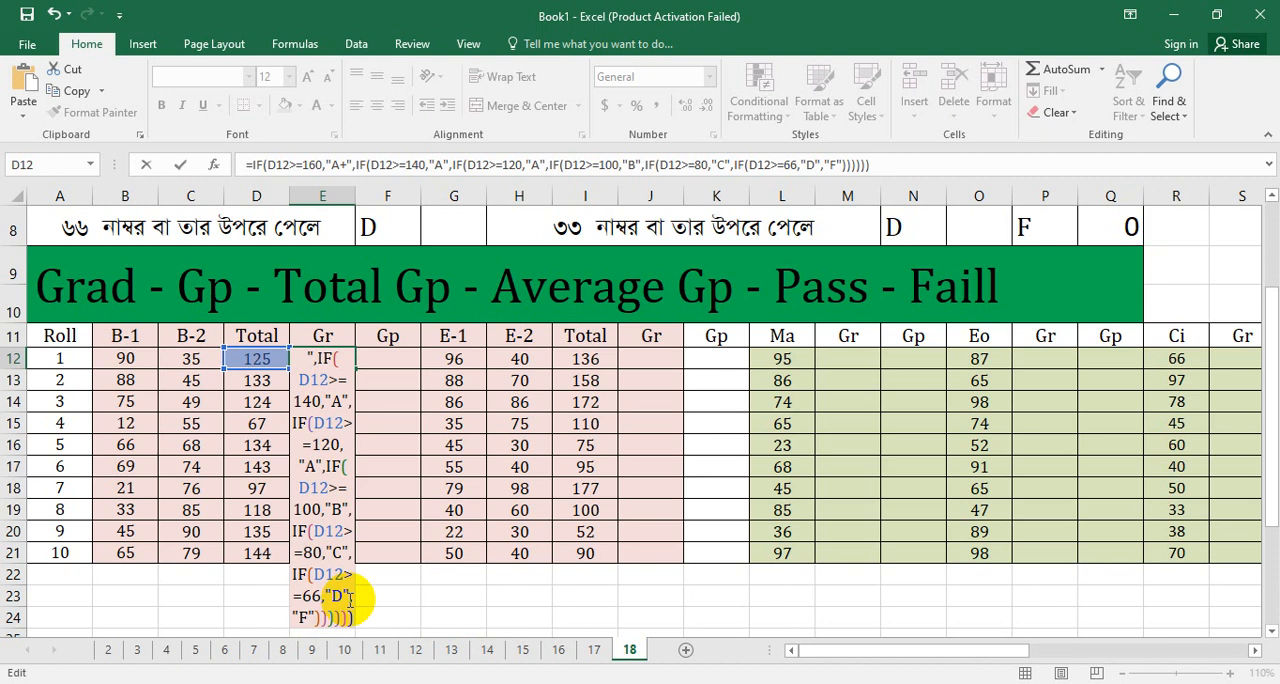
pyautogui.press('Return')
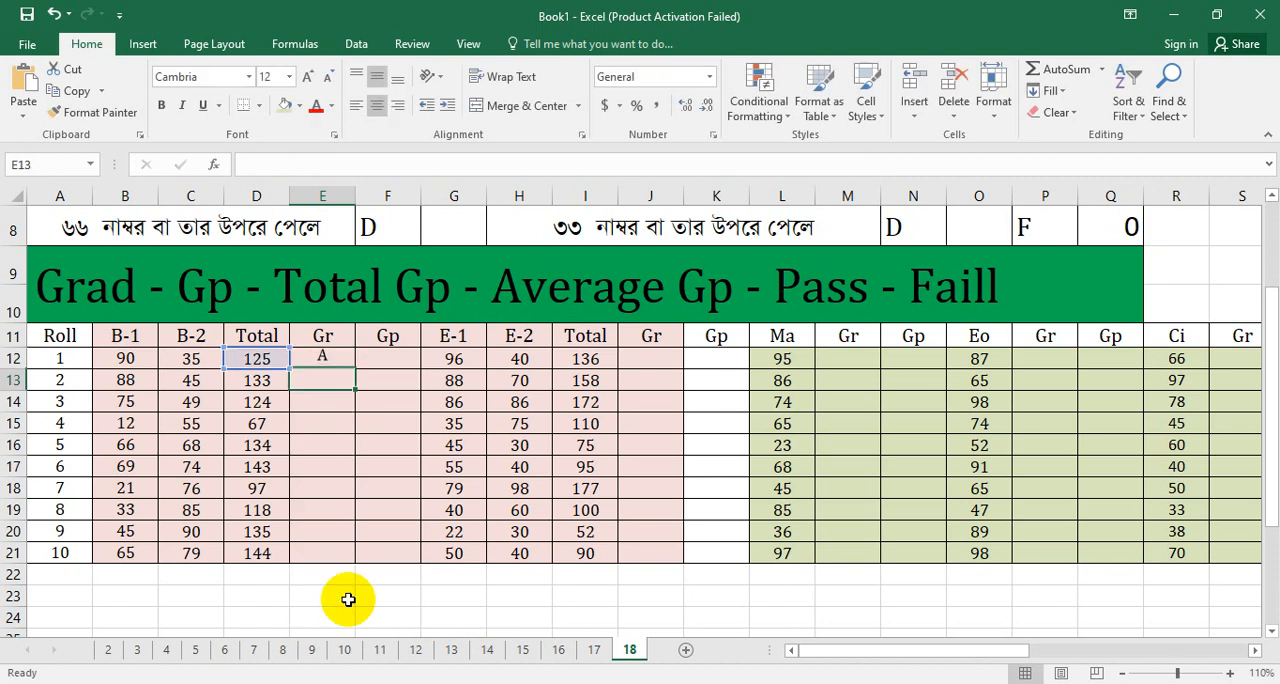
# Step: Copy the grade formula from E12 and paste it into the Gr cells J12 and M12
pyautogui.click(326, 358)
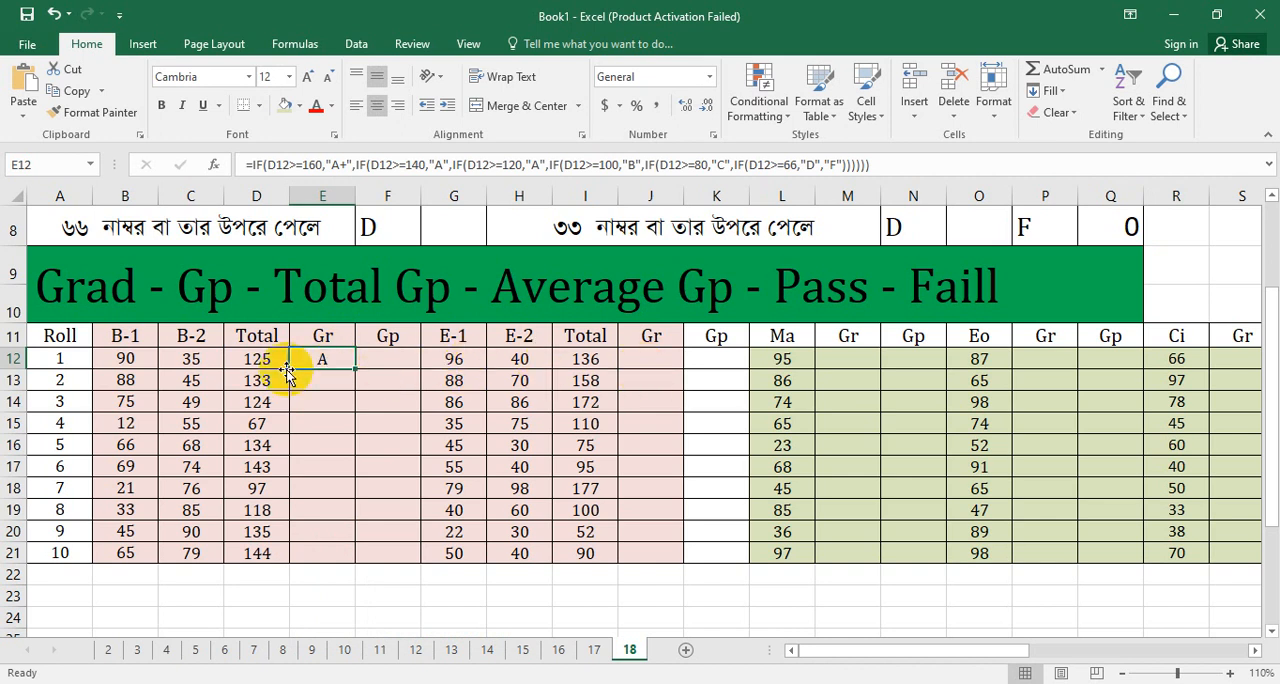
pyautogui.rightClick(323, 362)
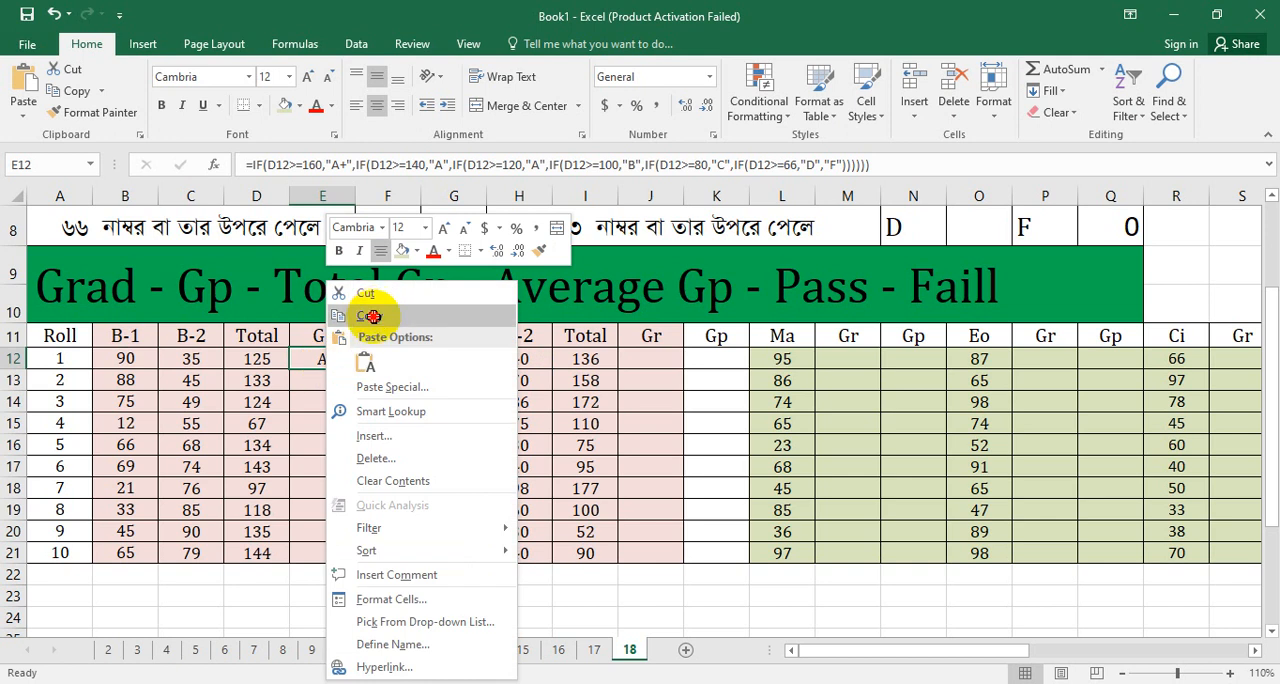
pyautogui.click(370, 317)
pyautogui.click(637, 358)
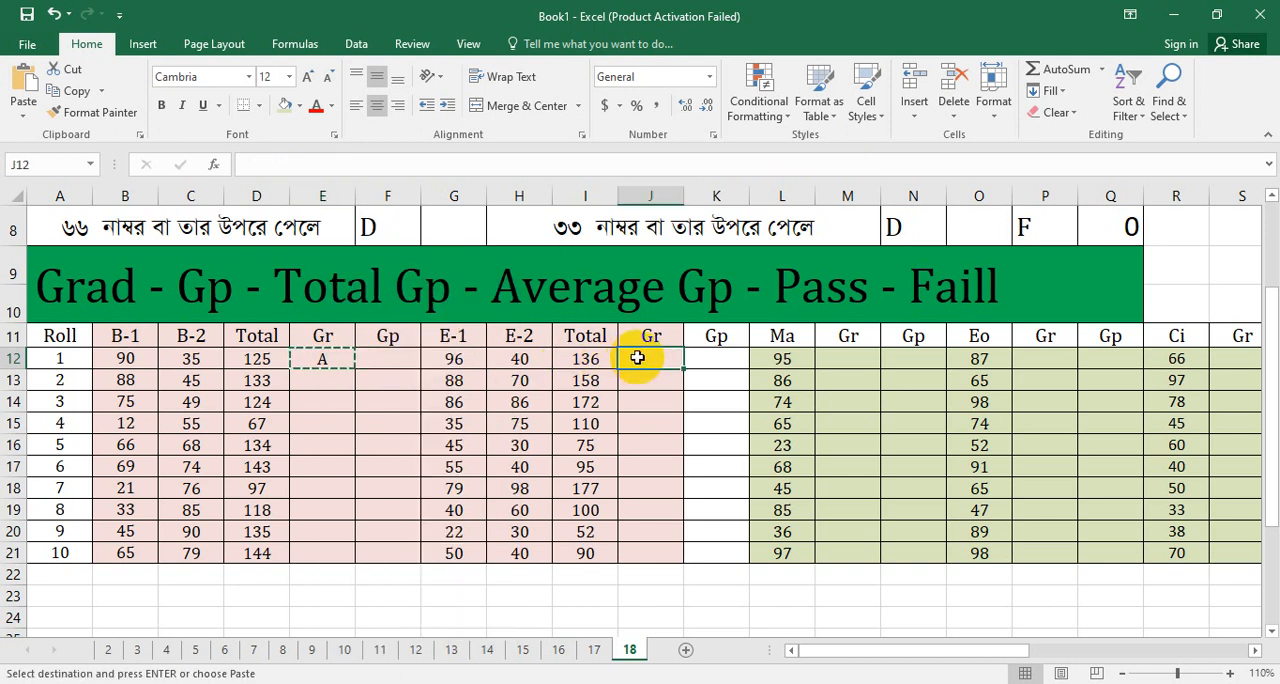
pyautogui.rightClick(636, 356)
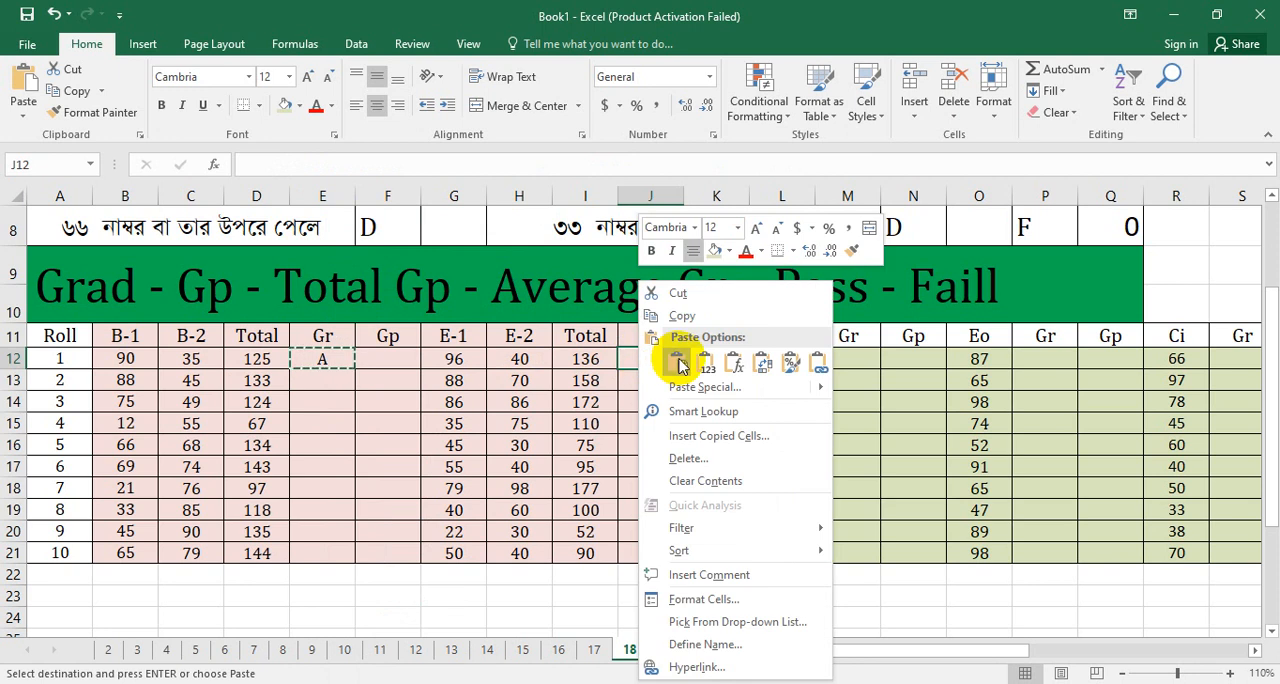
pyautogui.click(673, 360)
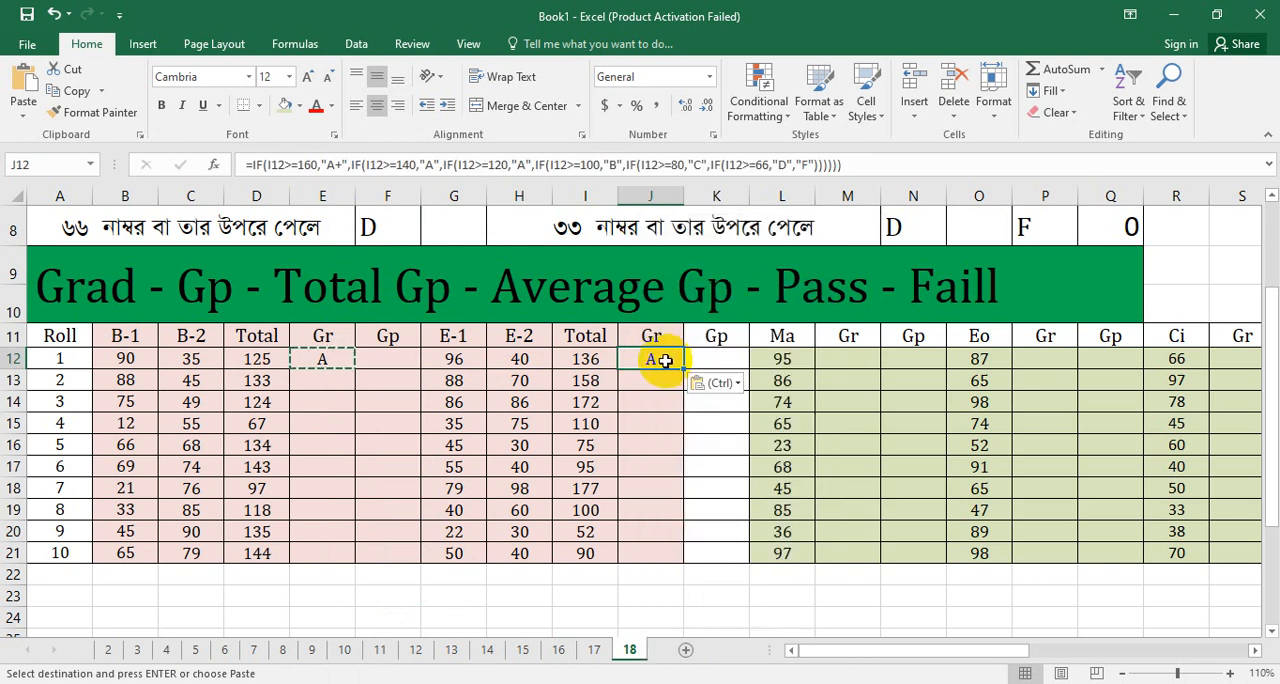
pyautogui.rightClick(849, 360)
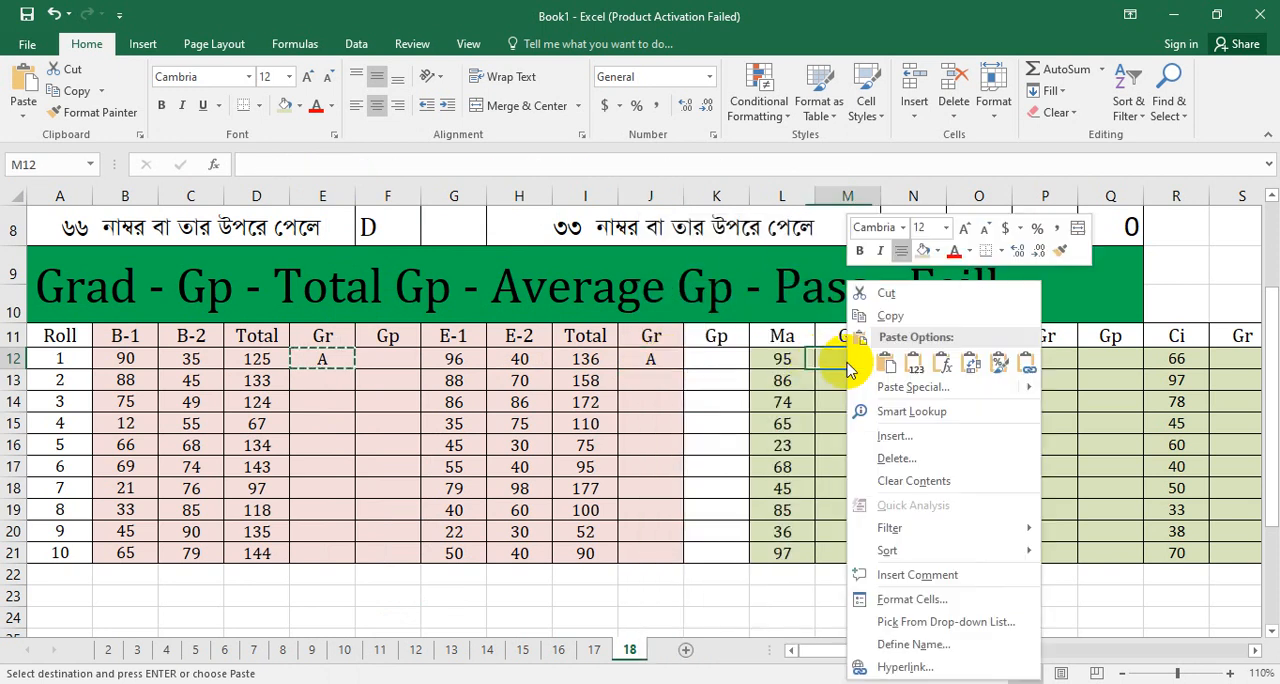
pyautogui.click(884, 367)
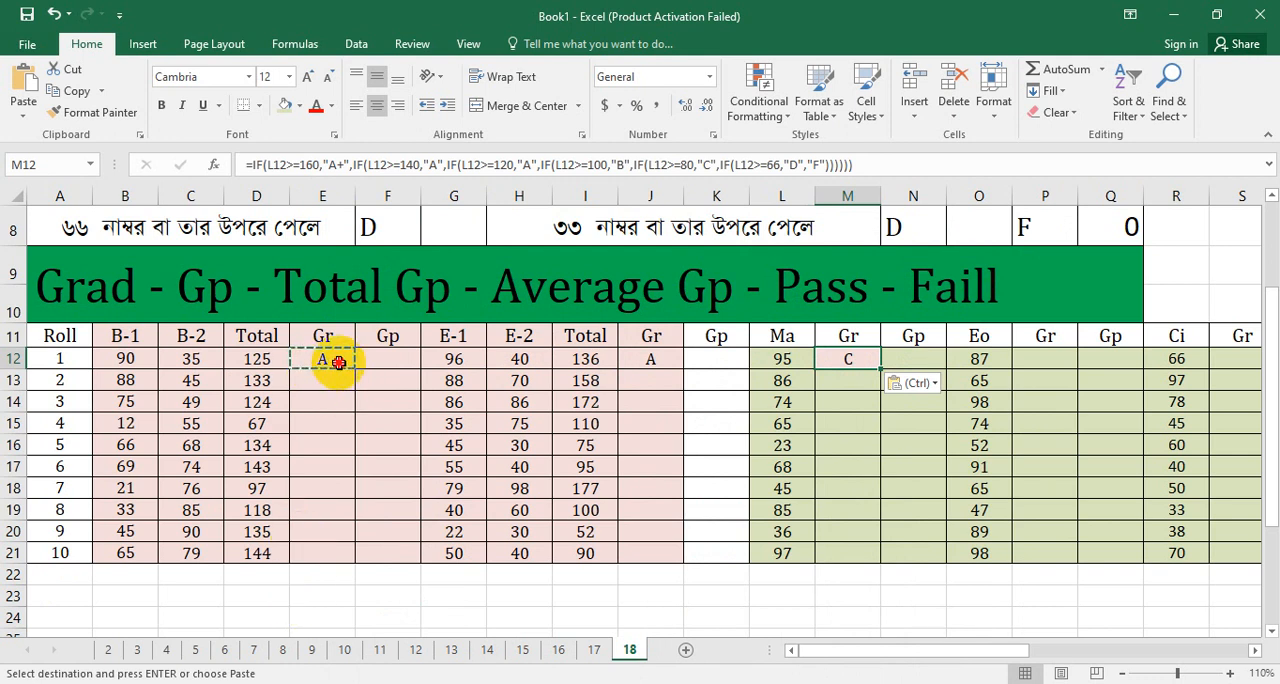
# Step: Fill the E12 grade formula down the Gr column through E21 for all ten rolls
pyautogui.click(339, 362)
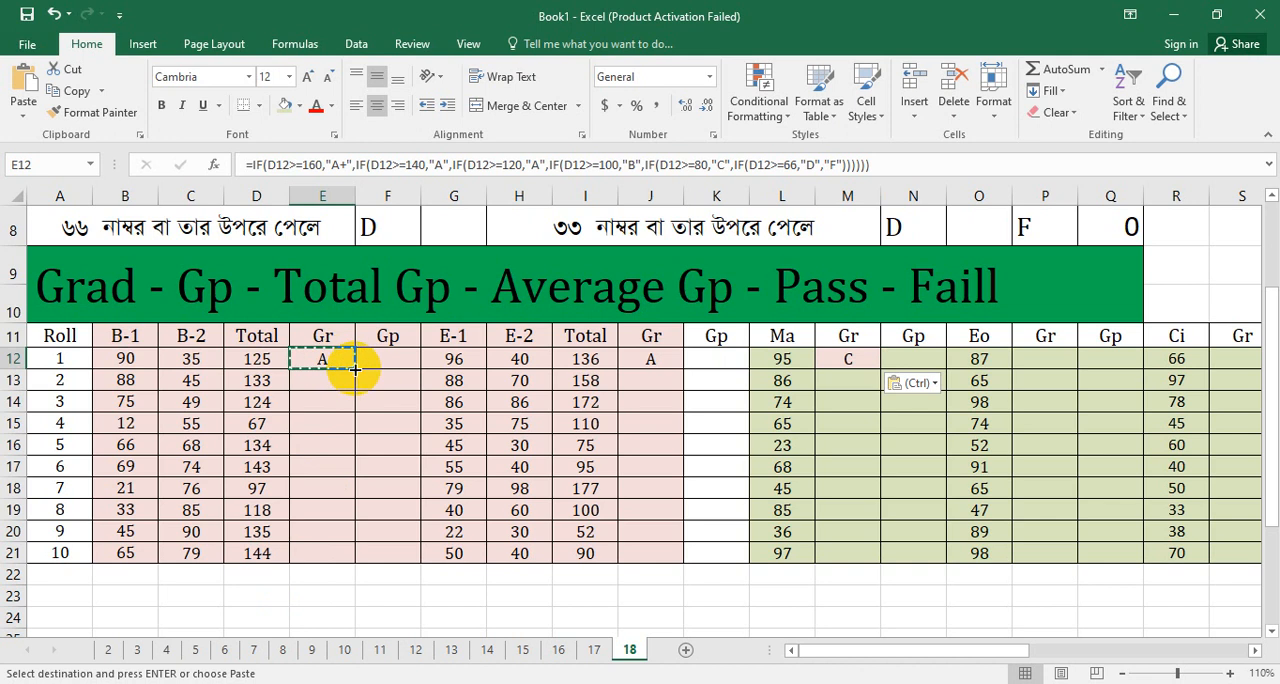
pyautogui.moveTo(354, 368); pyautogui.dragTo(354, 563)
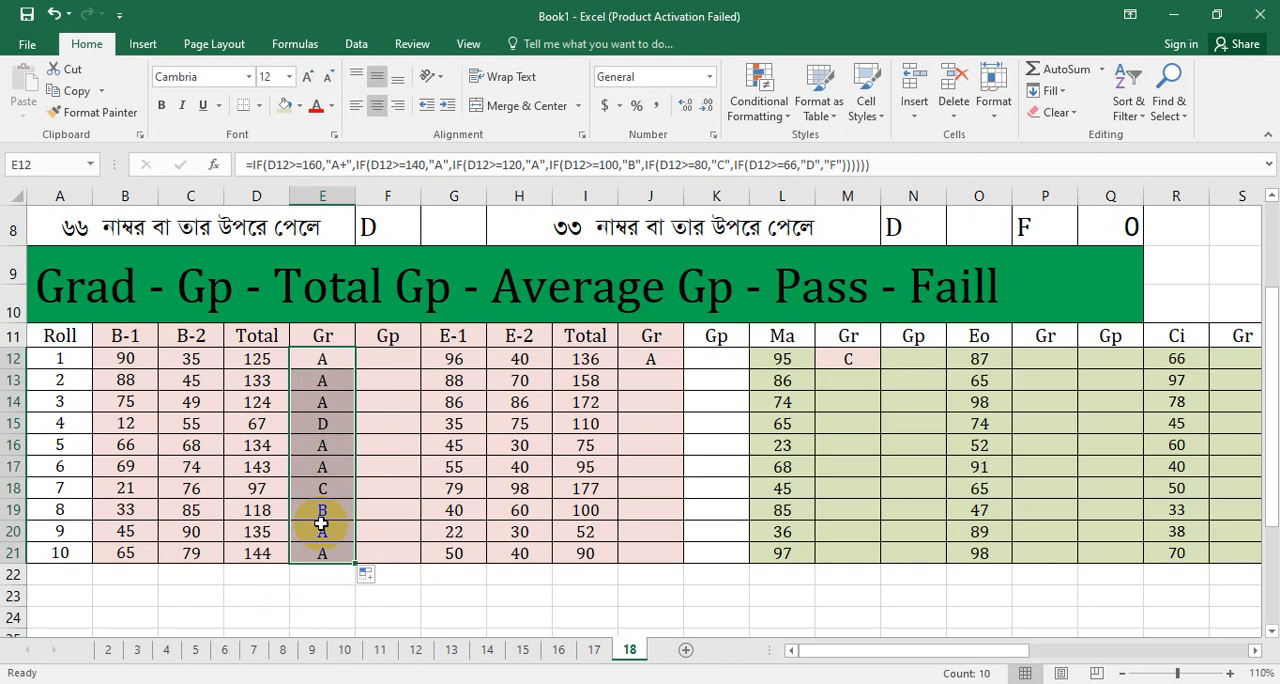
# Step: Edit the E12 grade formula so the >=120 clause returns "A-", and apply the change to E12:E21
pyautogui.doubleClick(327, 360)
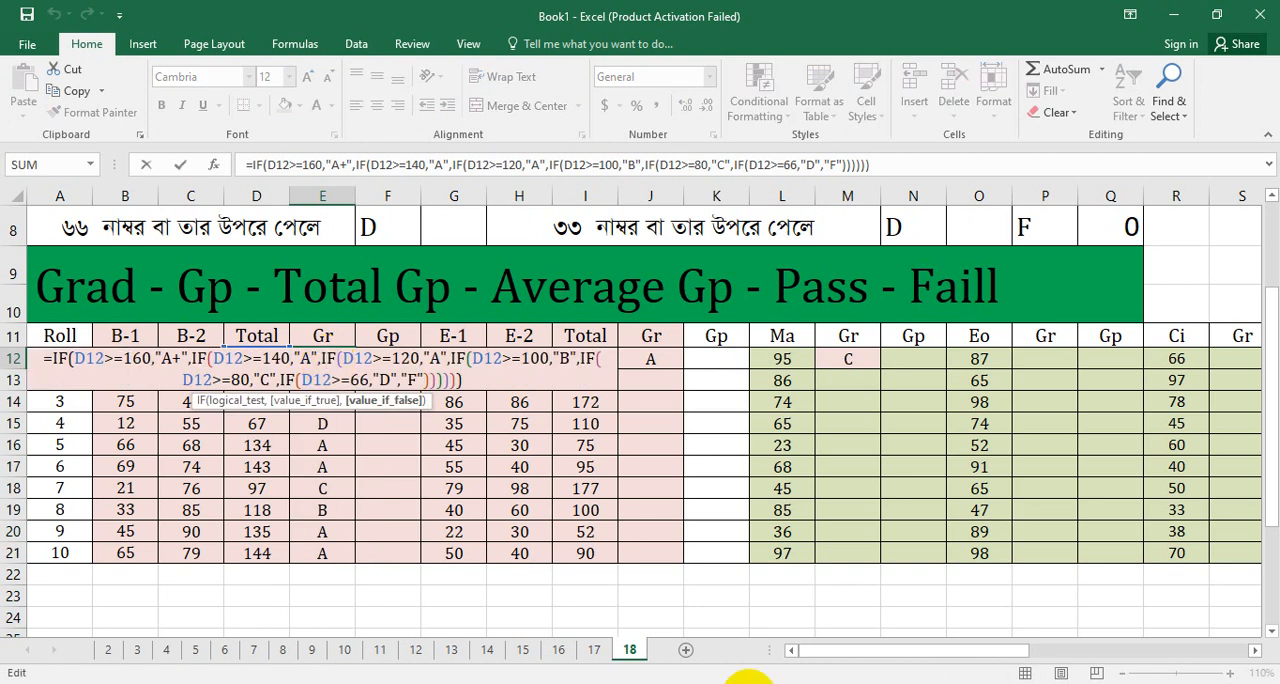
pyautogui.write('-')
pyautogui.hotkey('ctrl', 'Return')
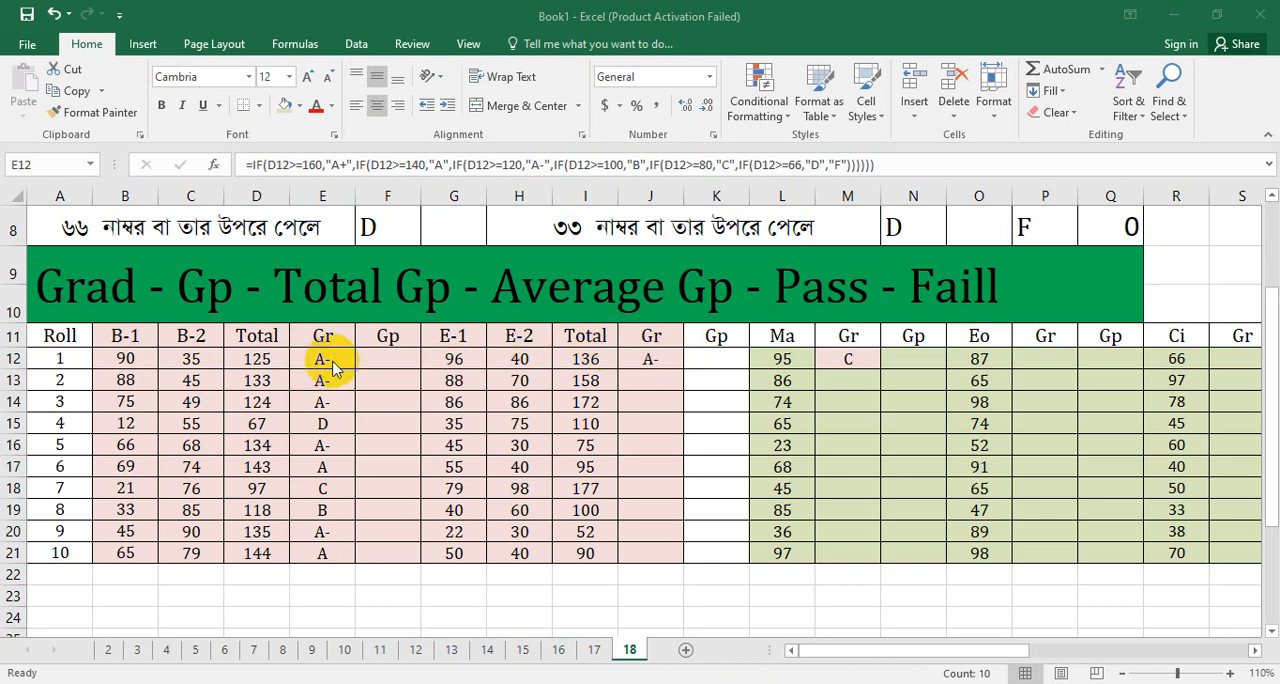
# Step: Fill the corrected grade formula from J12 down the second Gr column through J21
pyautogui.click(655, 366)
pyautogui.click(655, 359)
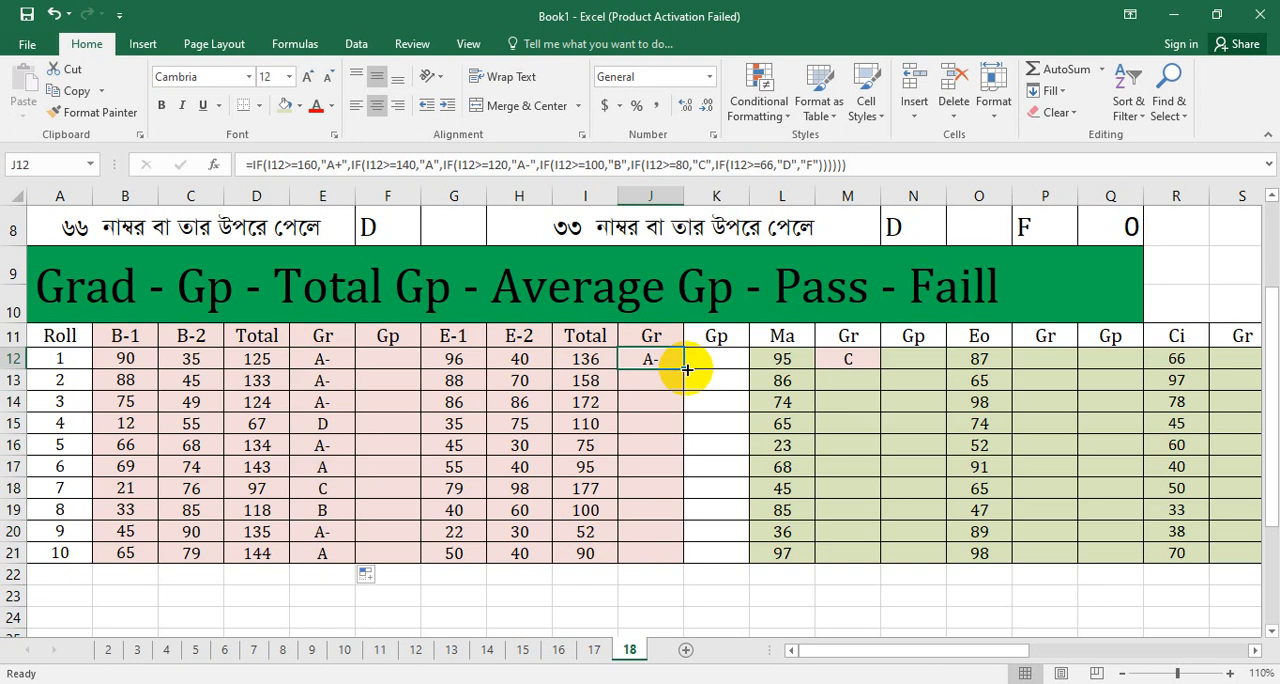
pyautogui.doubleClick(686, 368)
pyautogui.moveTo(686, 368); pyautogui.dragTo(677, 558)
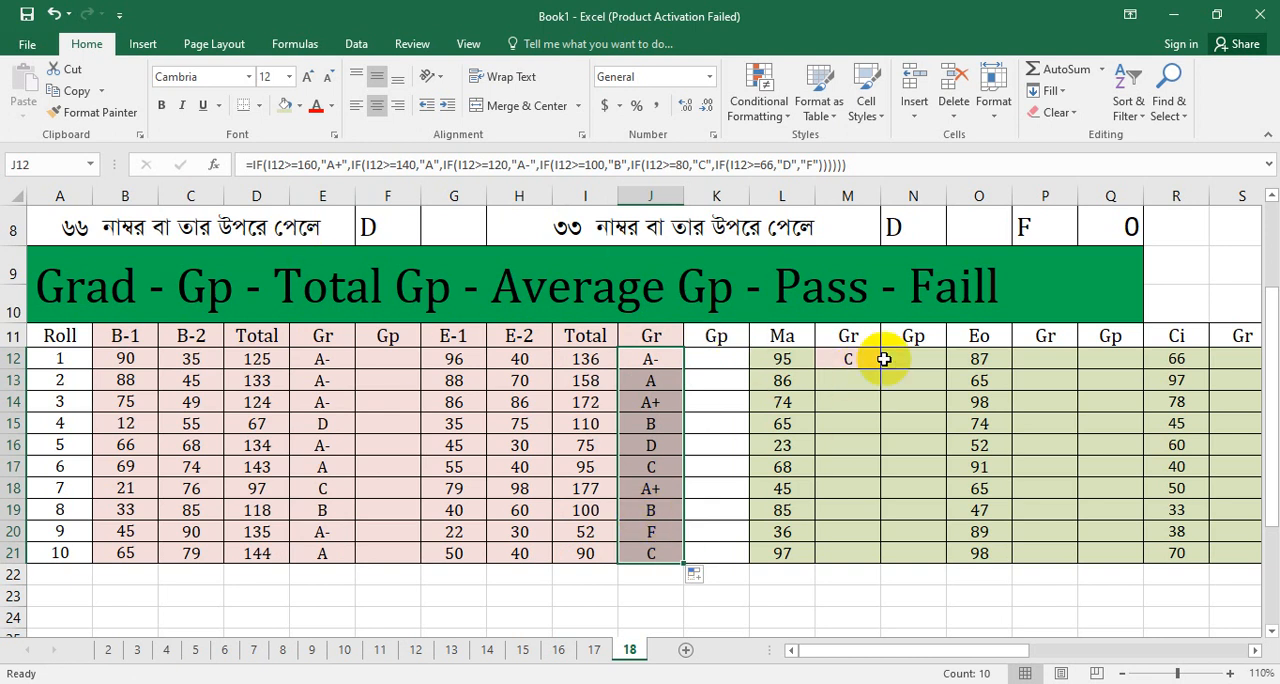
# Step: In the M12 grade formula, set the first three thresholds to 80 for "A+", 70 for "A" and 60 for "A-"
pyautogui.moveTo(1272, 352); pyautogui.dragTo(1271, 288)
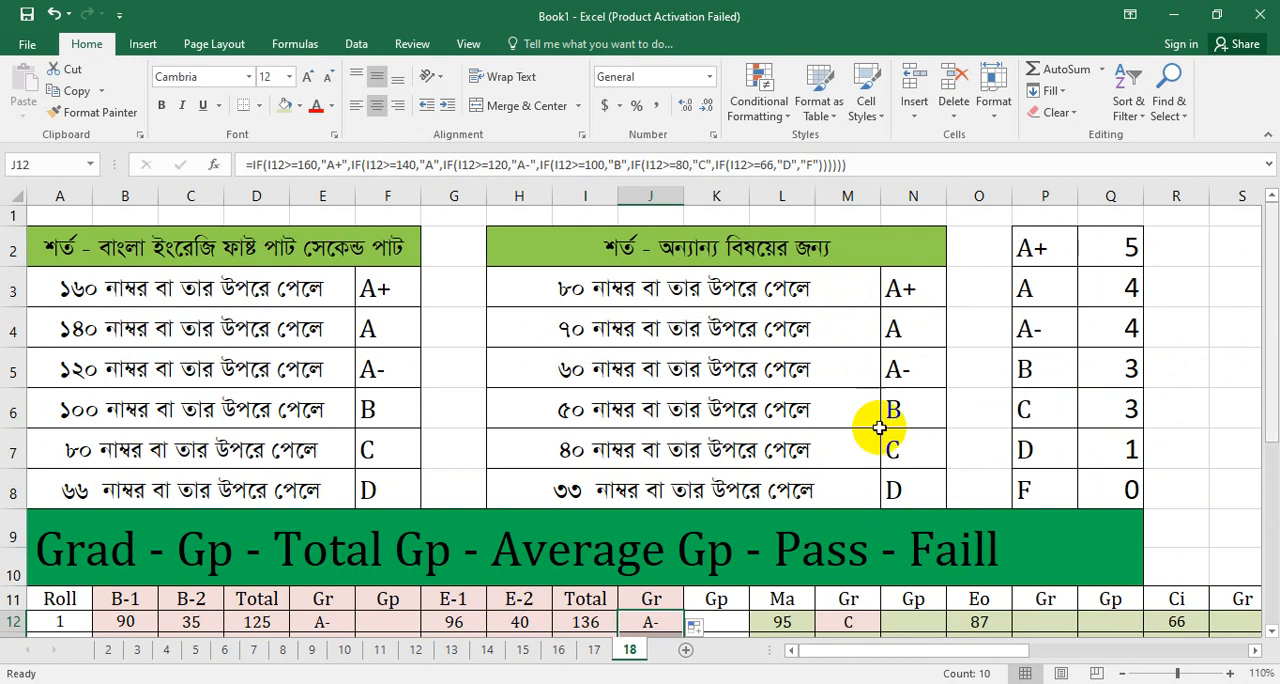
pyautogui.moveTo(1268, 355); pyautogui.dragTo(1271, 530)
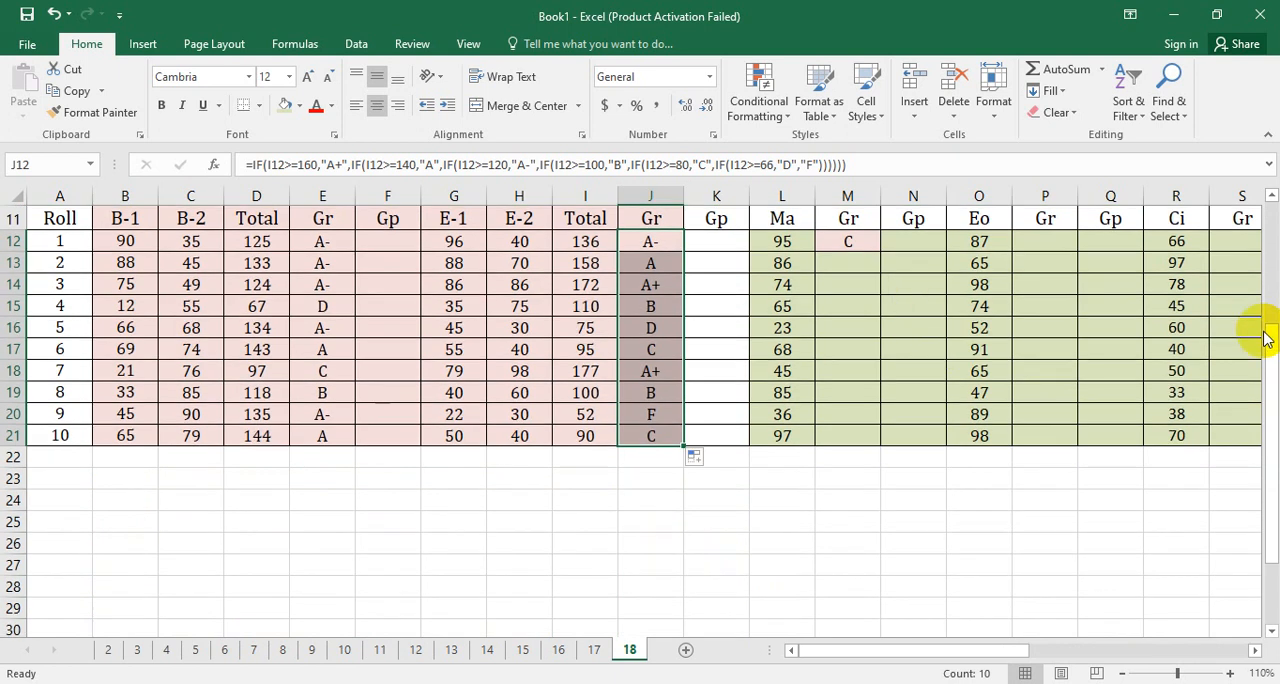
pyautogui.moveTo(1271, 366); pyautogui.dragTo(1245, 330)
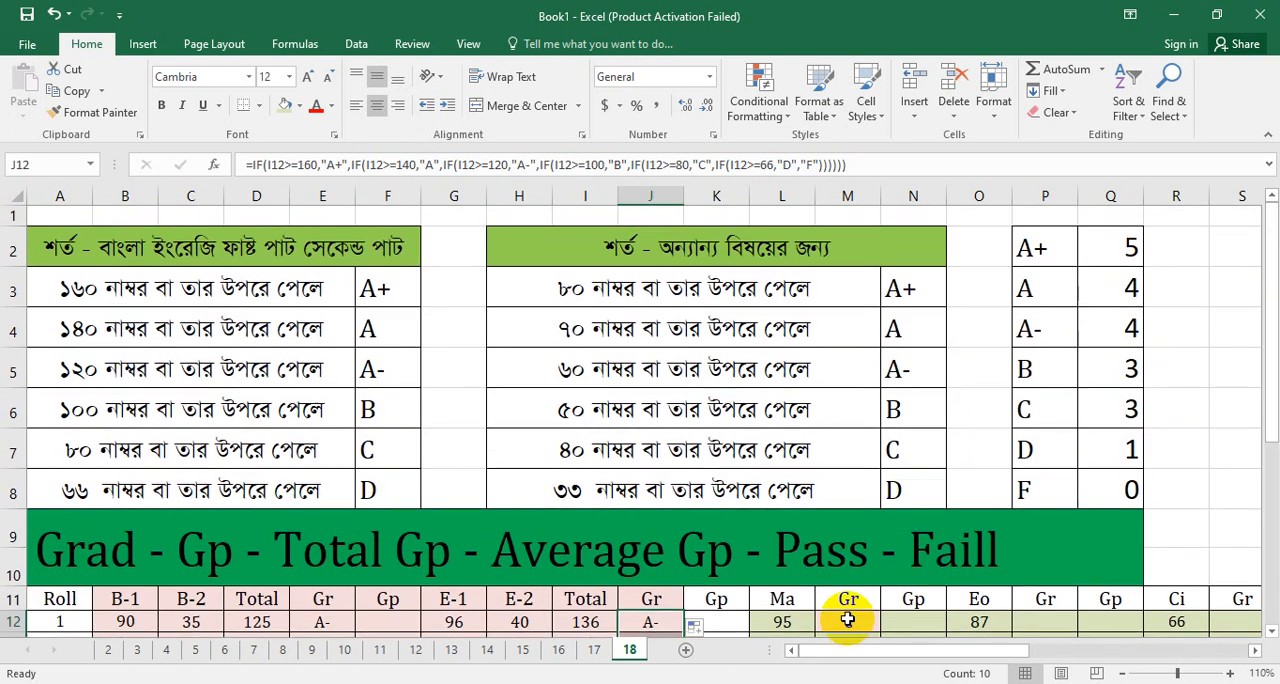
pyautogui.click(848, 620)
pyautogui.doubleClick(847, 620)
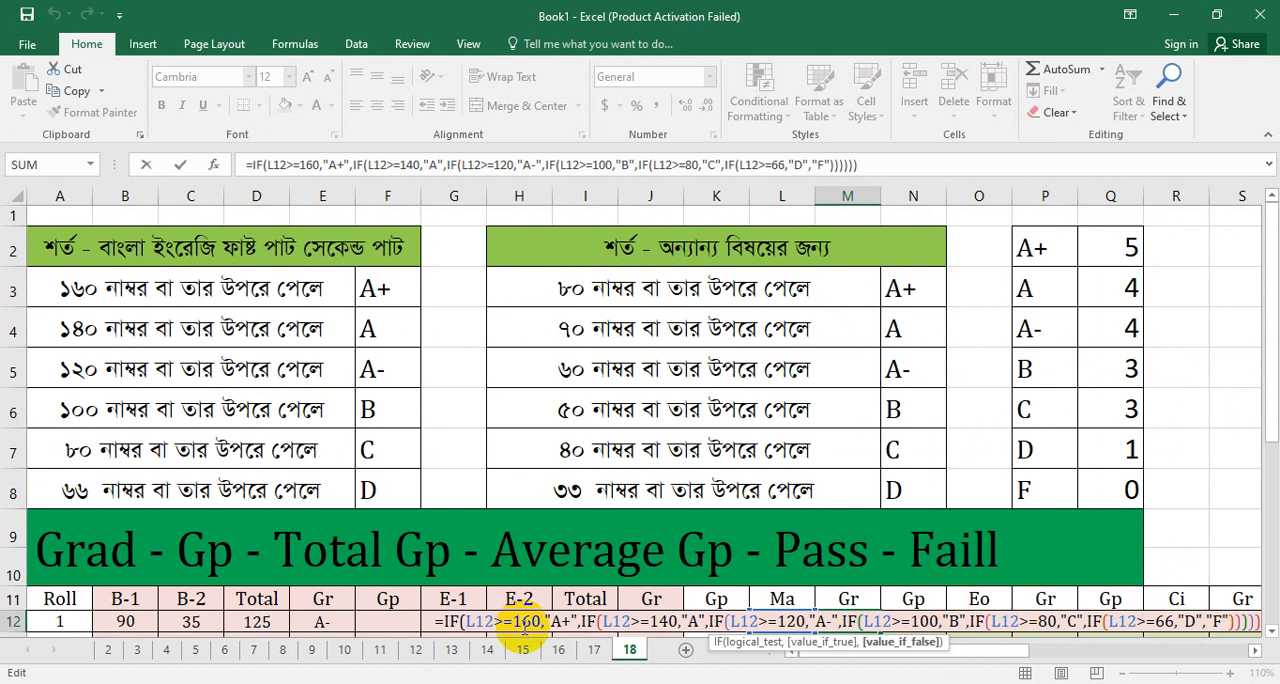
pyautogui.moveTo(514, 621); pyautogui.dragTo(540, 621)
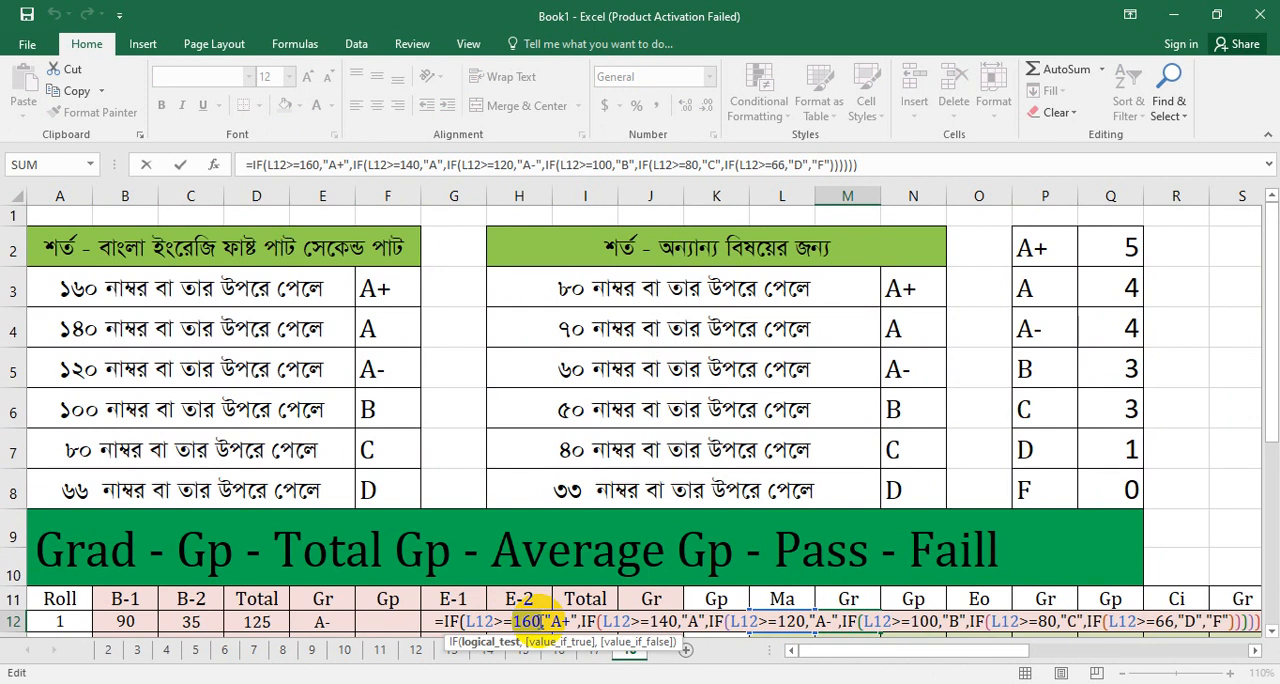
pyautogui.write('8')
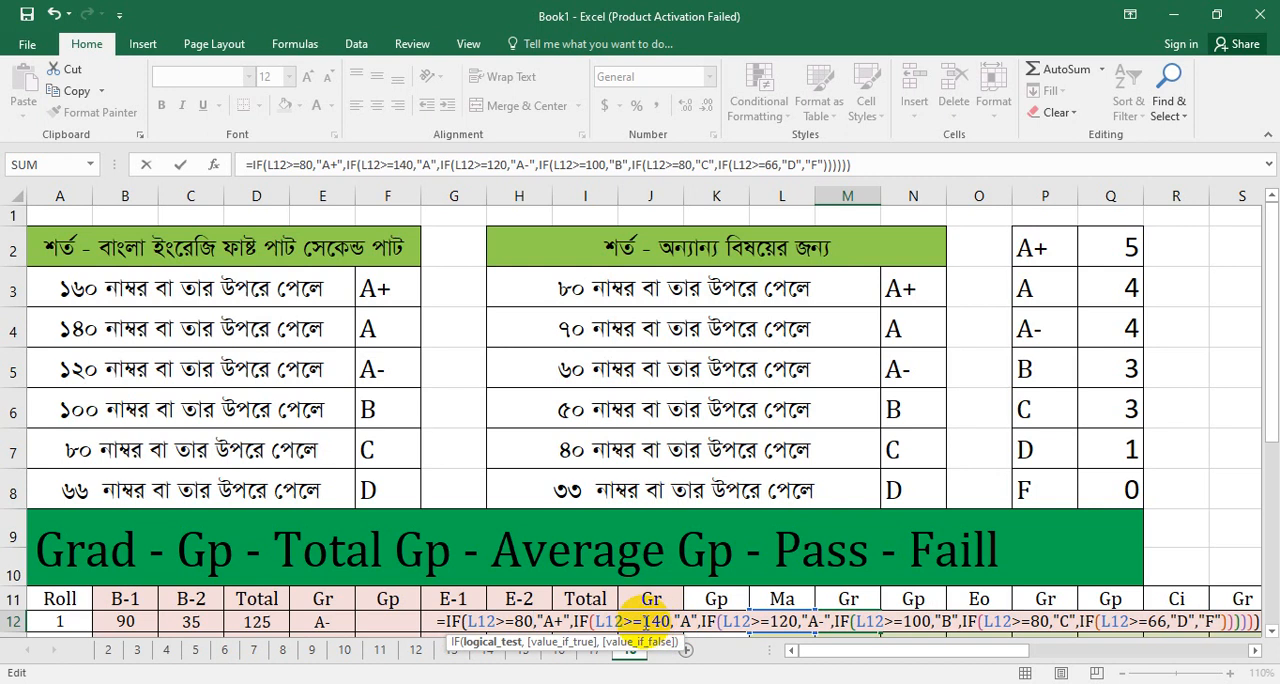
pyautogui.moveTo(642, 621); pyautogui.dragTo(667, 622)
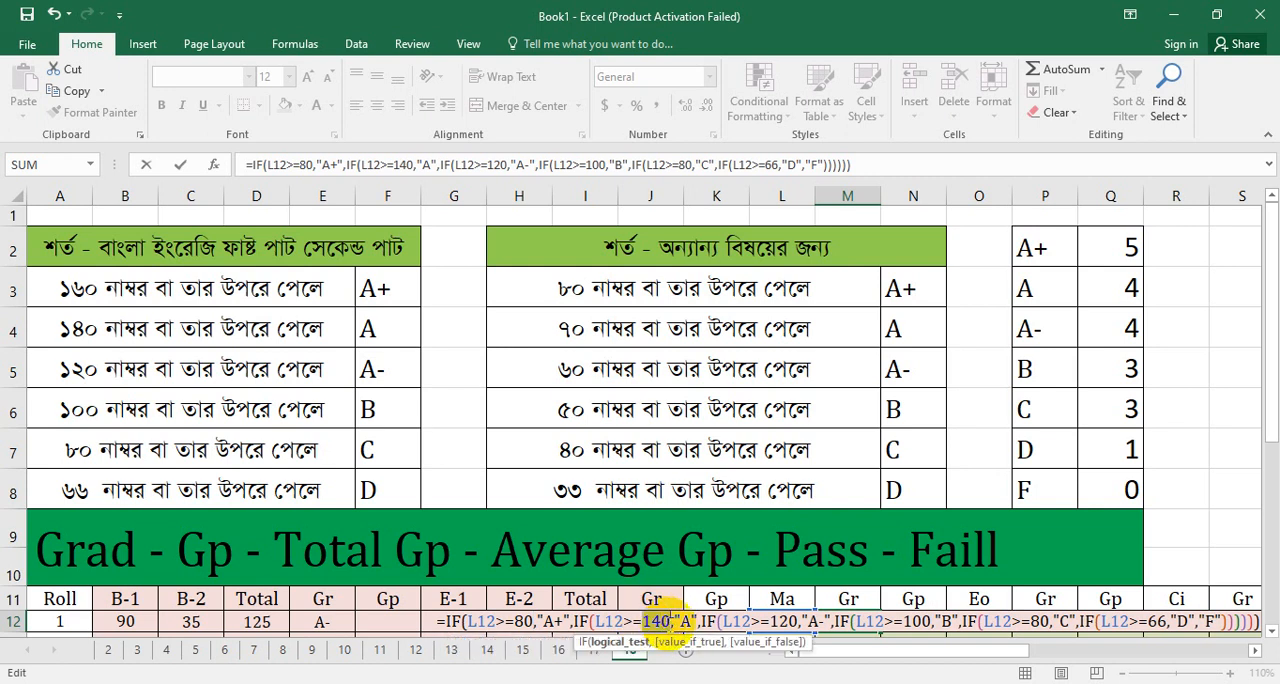
pyautogui.write('70')
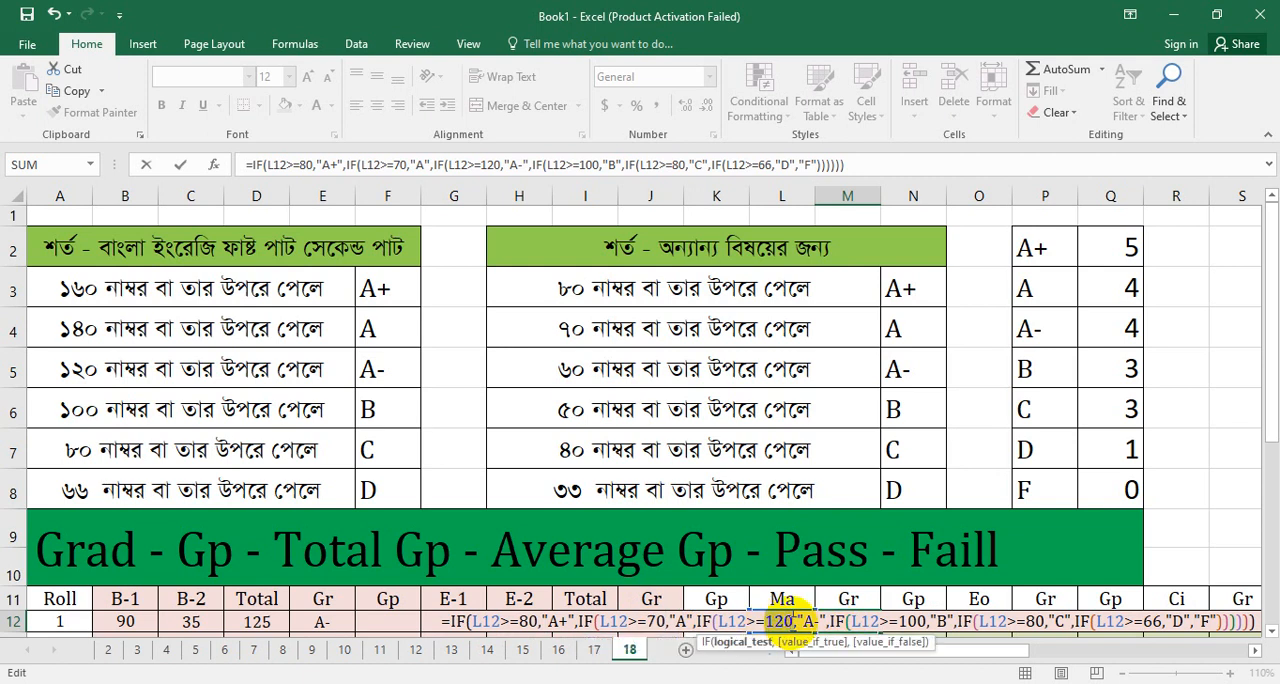
pyautogui.write('60')
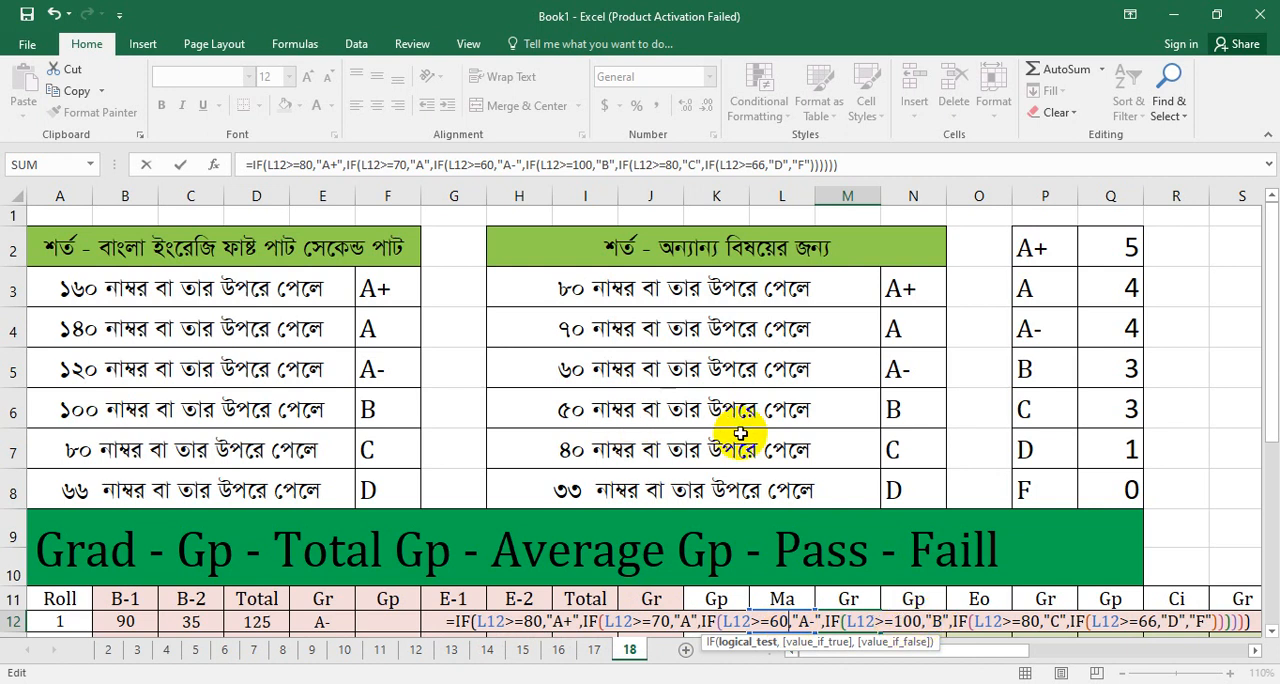
# Step: Set the remaining M12 thresholds to 50 for "B", 40 for "C" and 33 for "D", and enter the formula
pyautogui.doubleClick(910, 624)
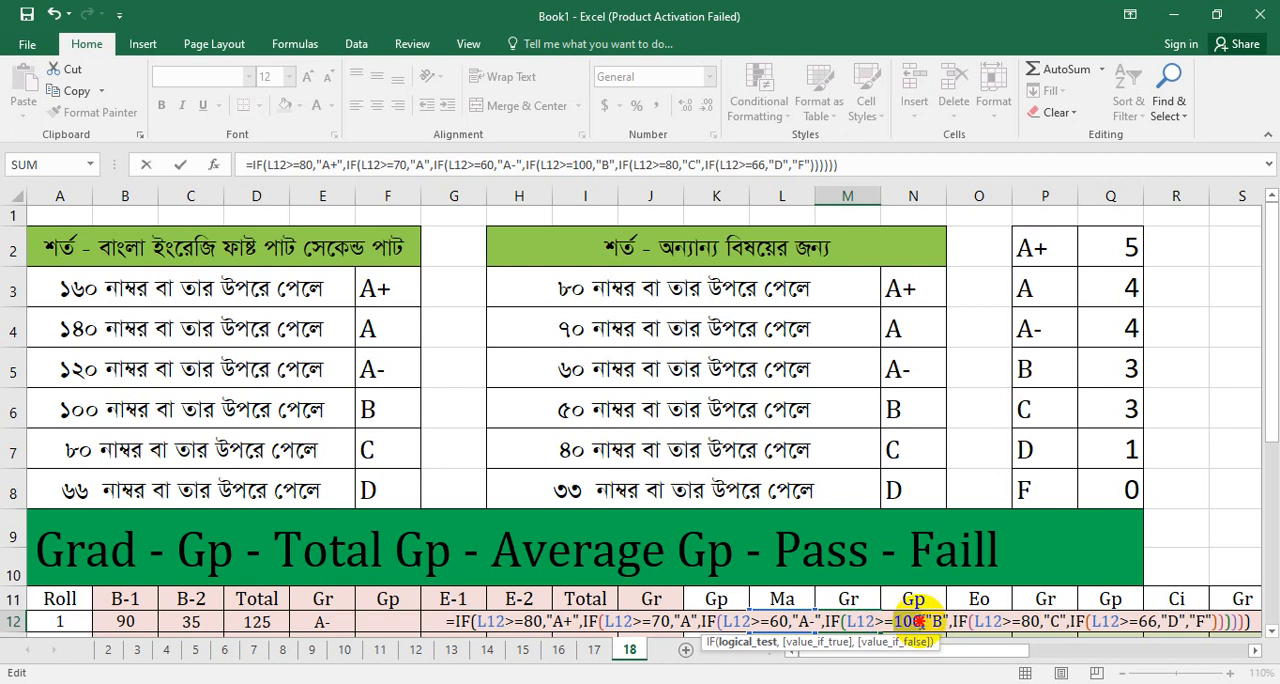
pyautogui.write('50')
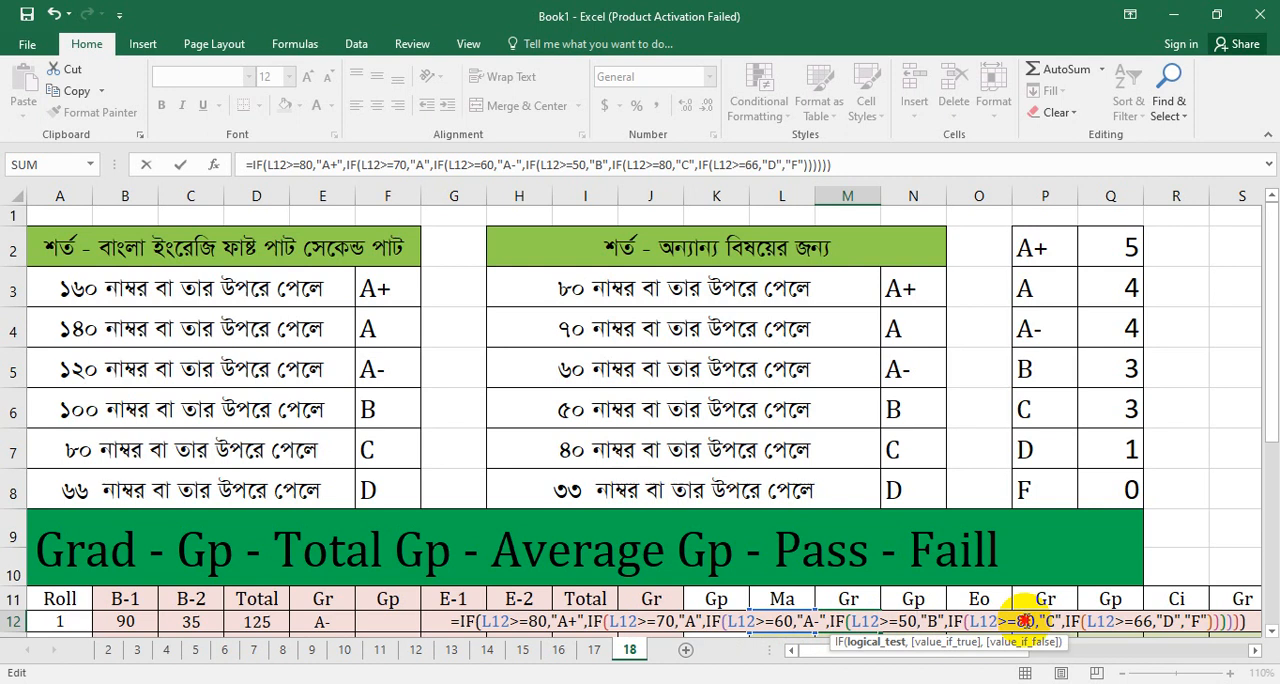
pyautogui.doubleClick(1028, 622)
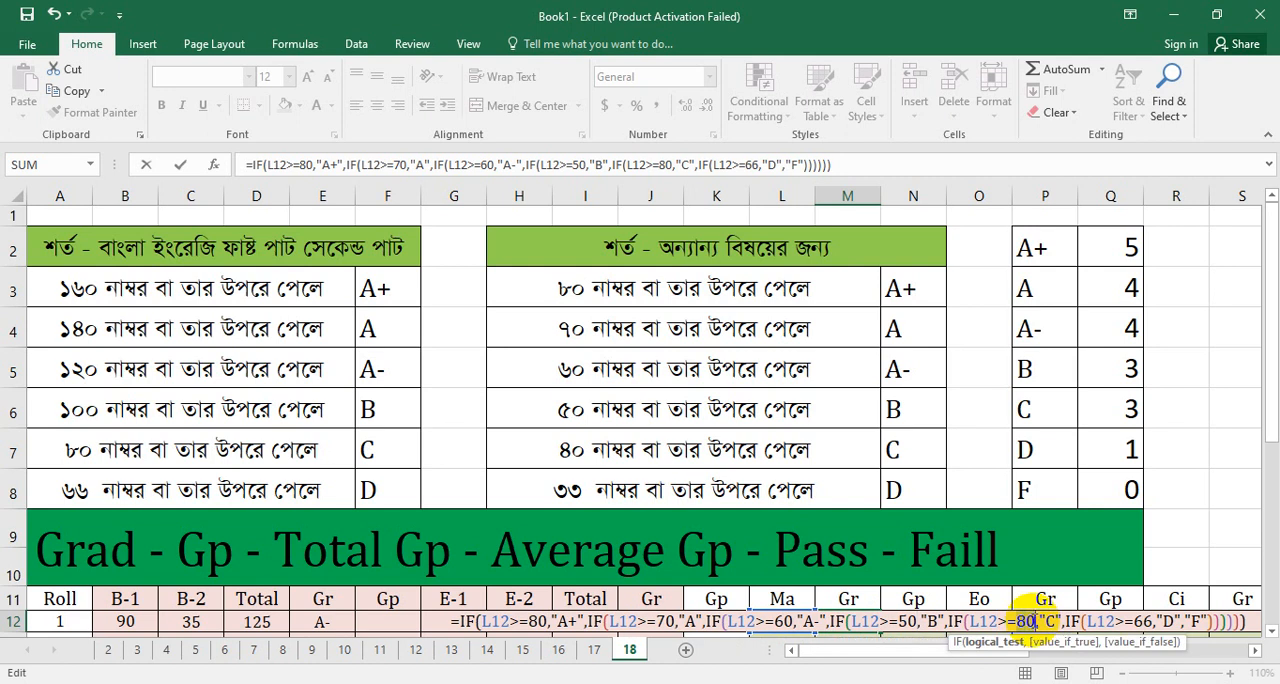
pyautogui.write('40')
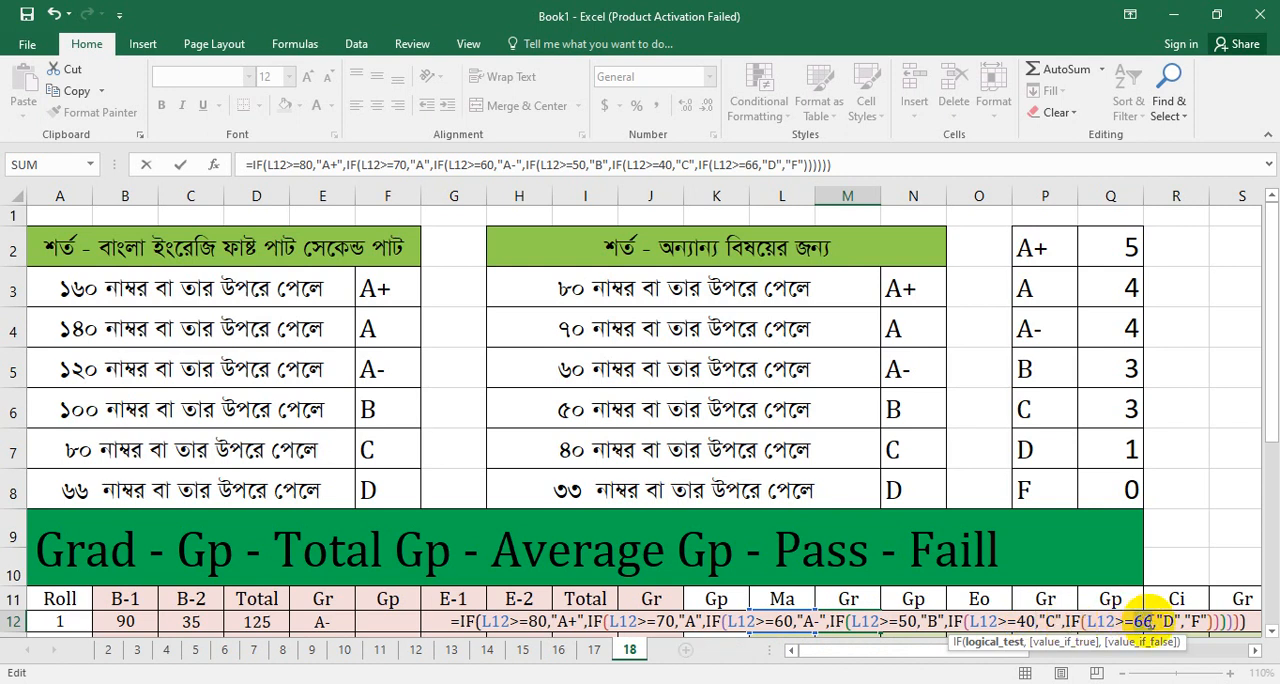
pyautogui.write('3')
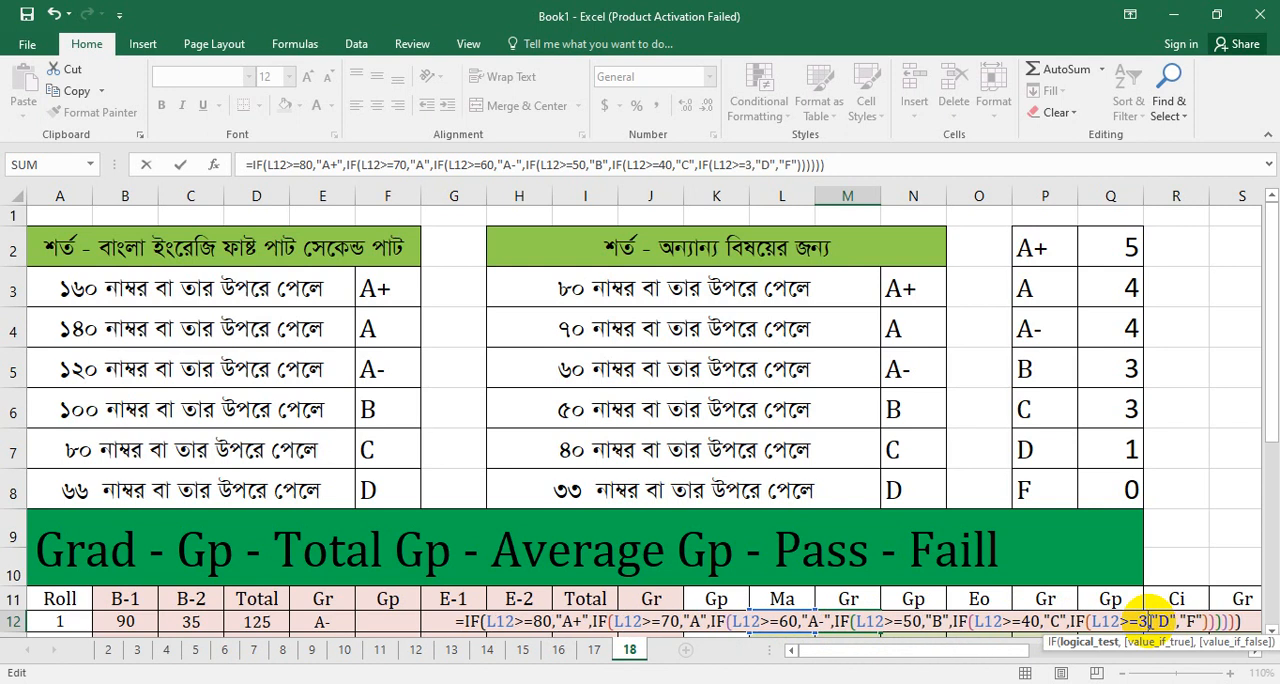
pyautogui.write('3')
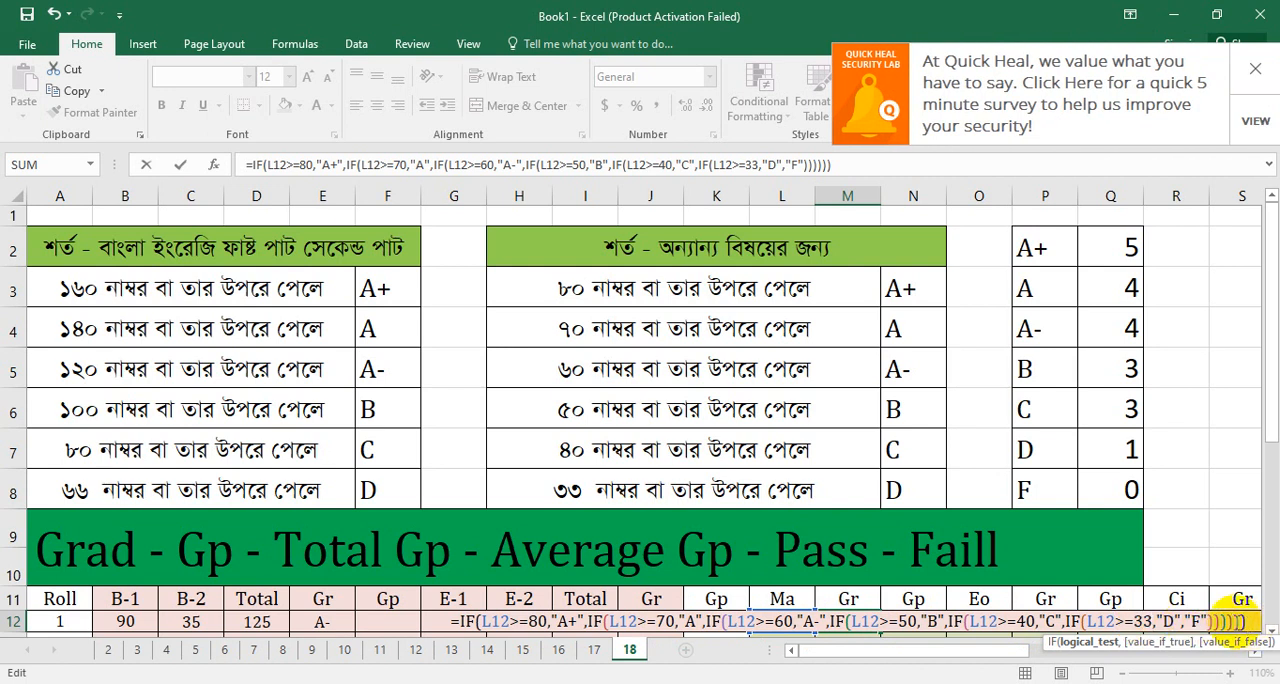
pyautogui.press('Return')
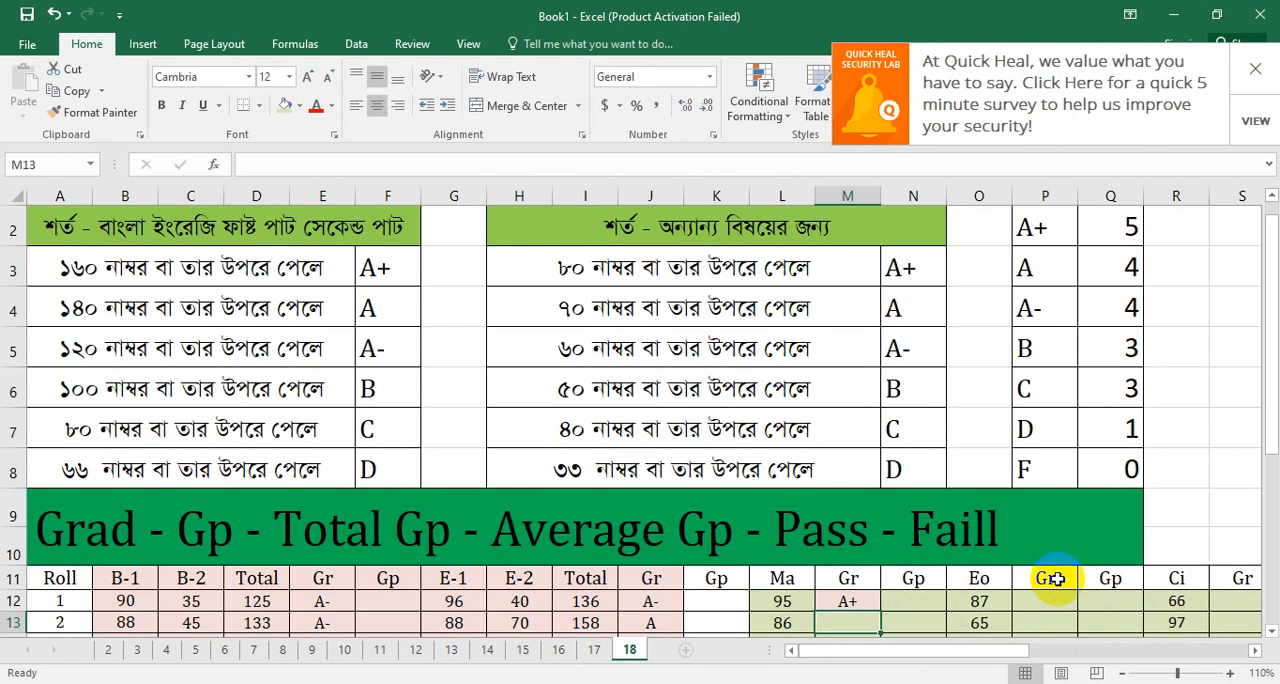
# Step: Copy the grade formula from M12 and paste it into the Gr cells P12 and S12
pyautogui.scroll(-2, 772, 358)
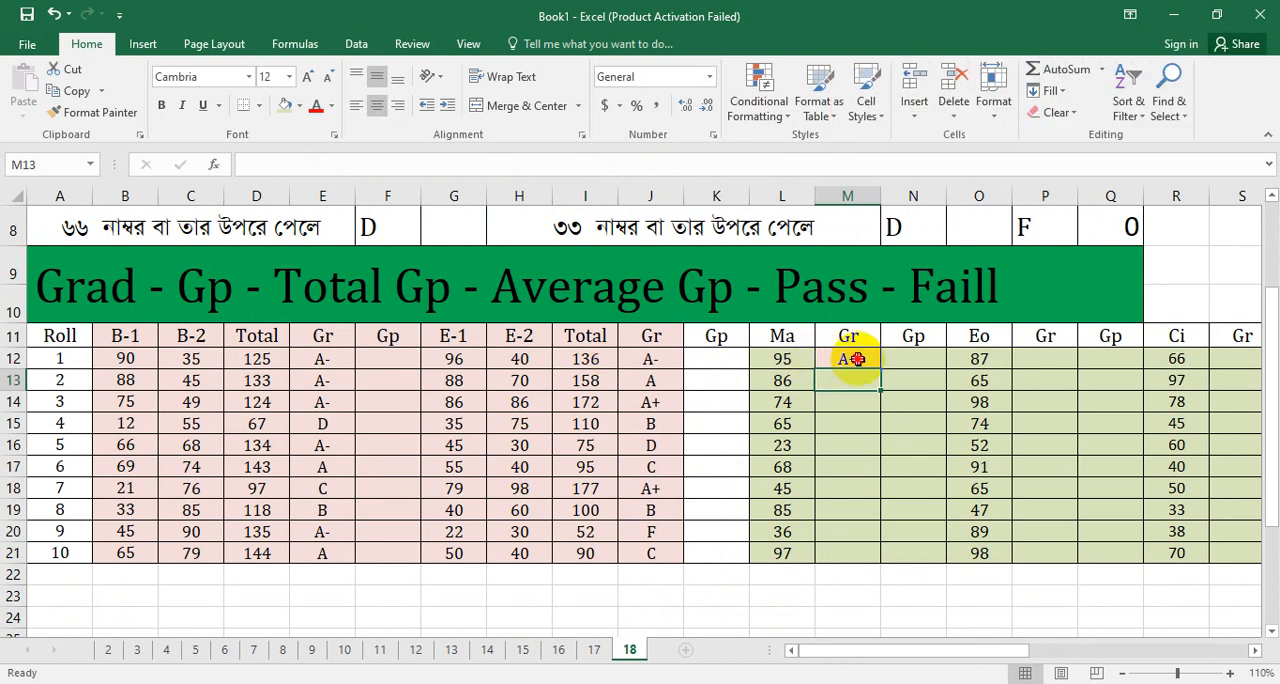
pyautogui.click(855, 360)
pyautogui.rightClick(855, 365)
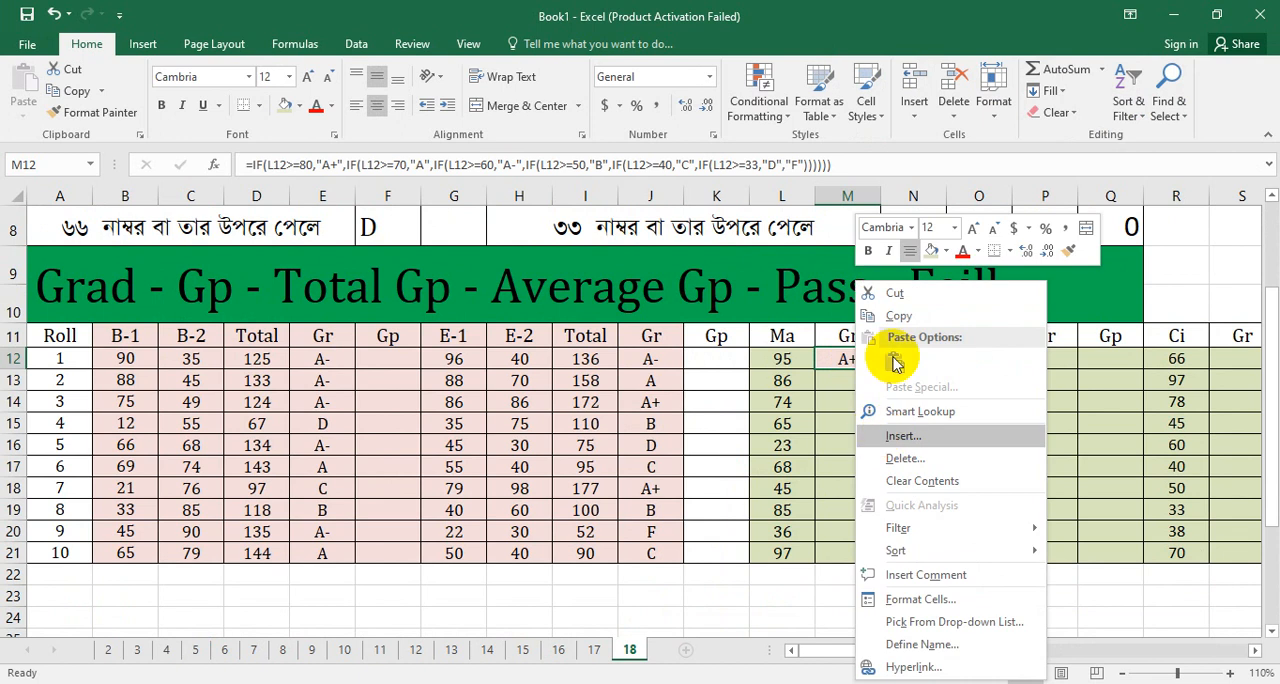
pyautogui.click(896, 314)
pyautogui.click(1043, 356)
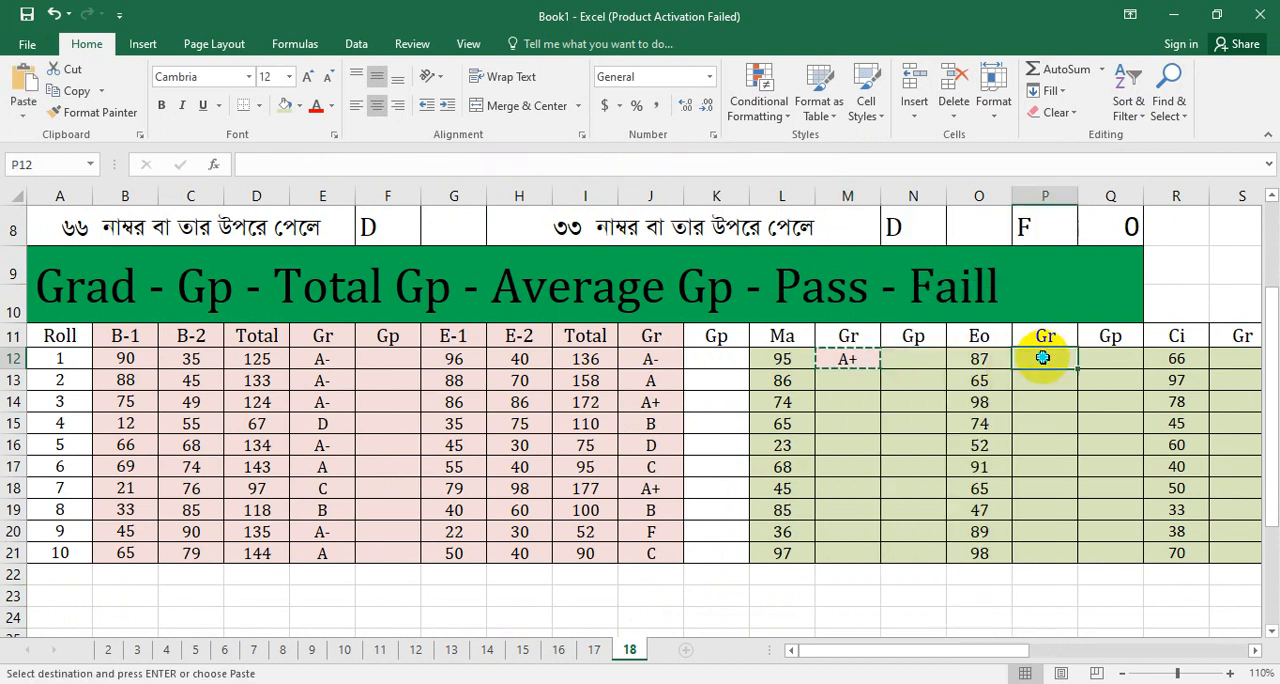
pyautogui.rightClick(1045, 366)
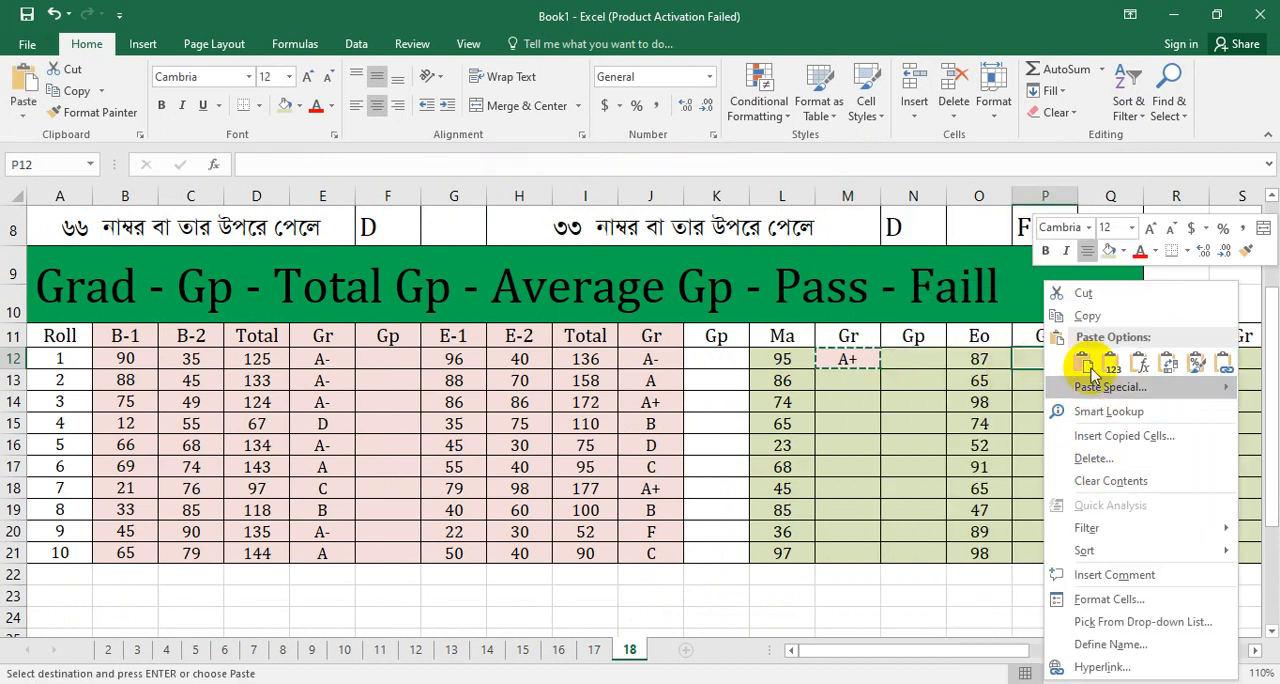
pyautogui.click(1082, 363)
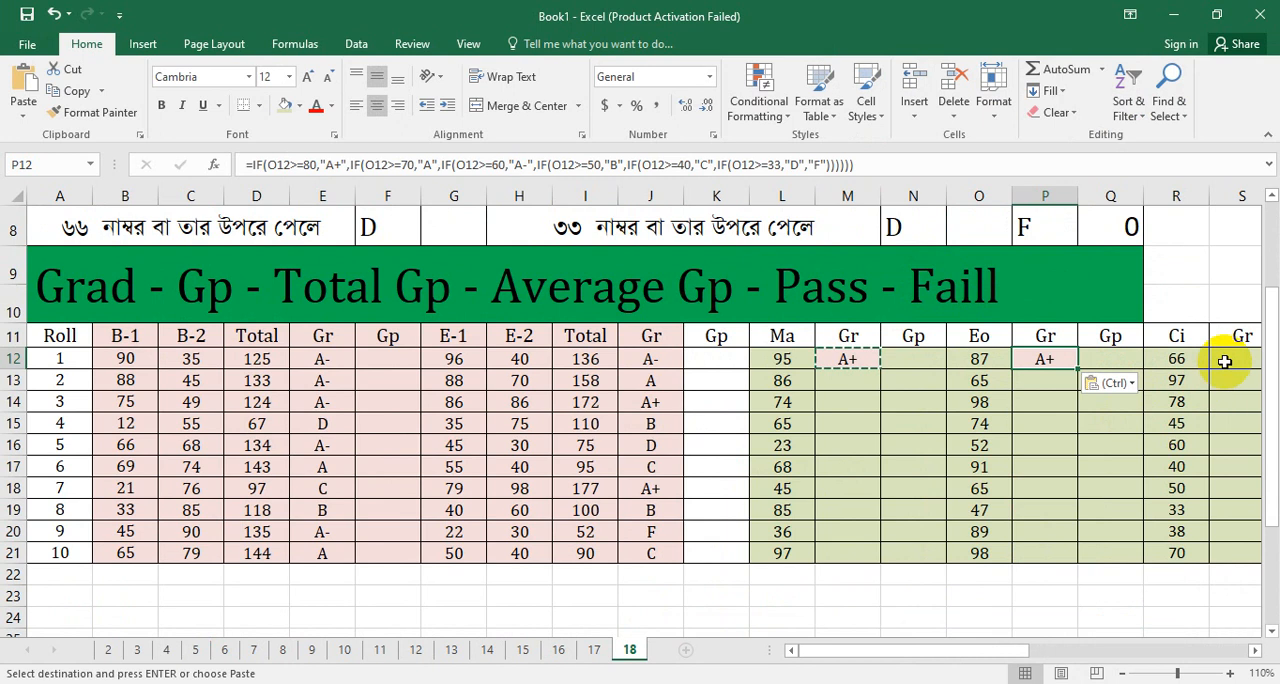
pyautogui.click(1224, 362)
pyautogui.rightClick(1224, 362)
pyautogui.click(1134, 361)
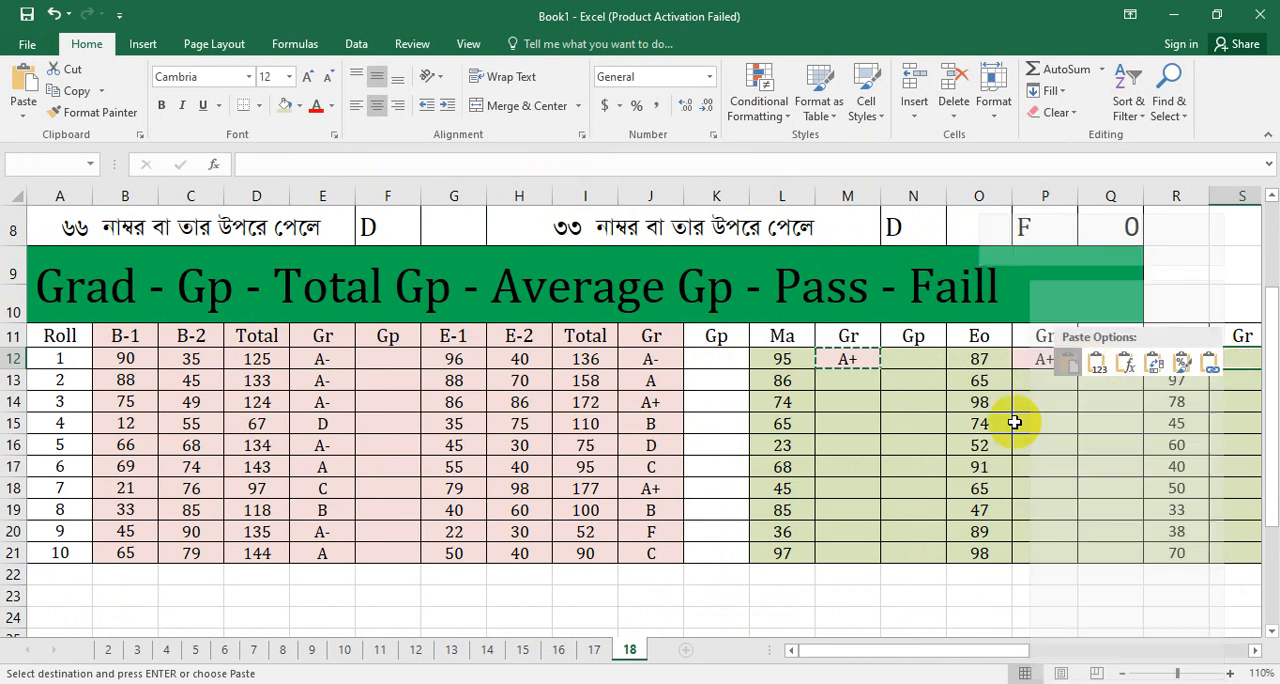
# Step: Paste the copied grade formula into Y12 for the Hi subject and fill it down through Y21
pyautogui.moveTo(808, 650); pyautogui.dragTo(923, 649)
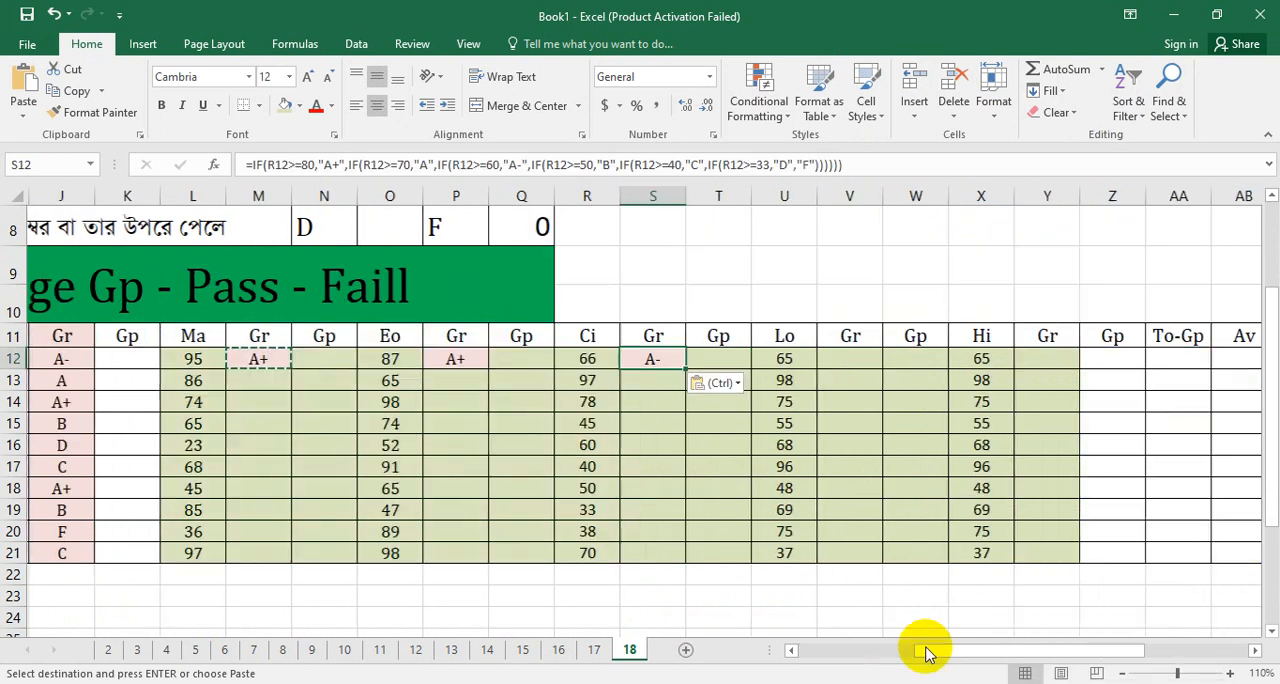
pyautogui.click(1032, 358)
pyautogui.rightClick(1038, 366)
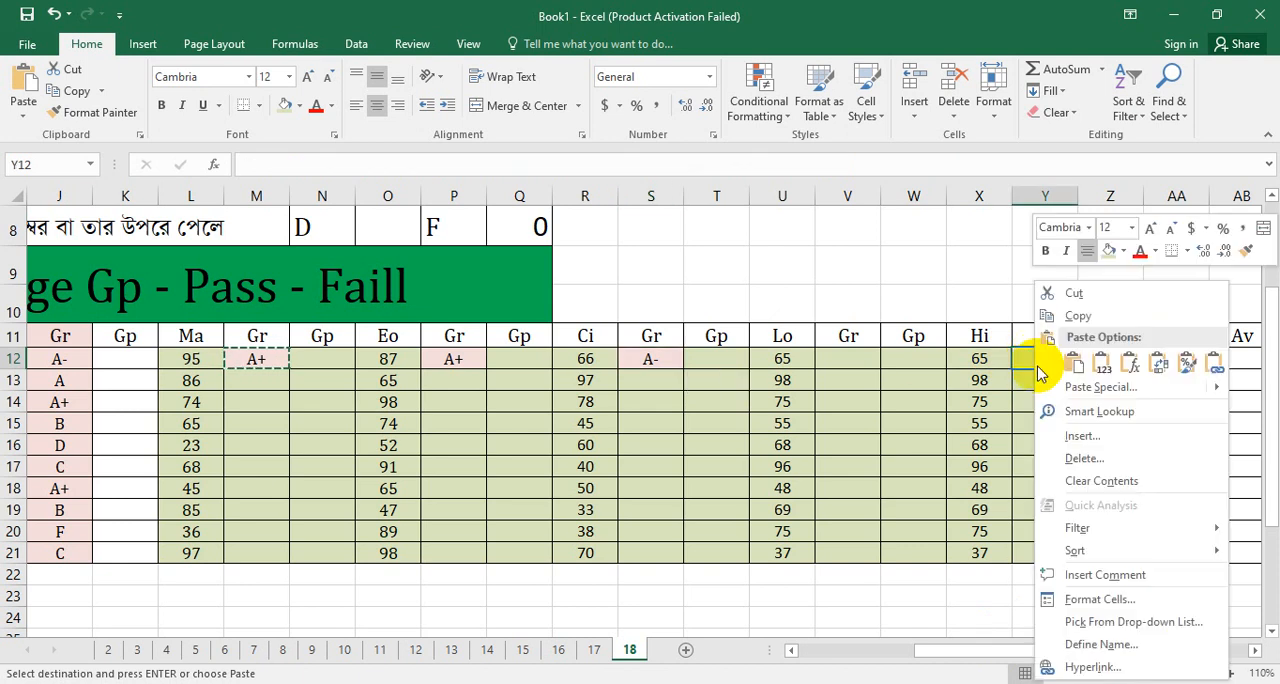
pyautogui.click(1072, 362)
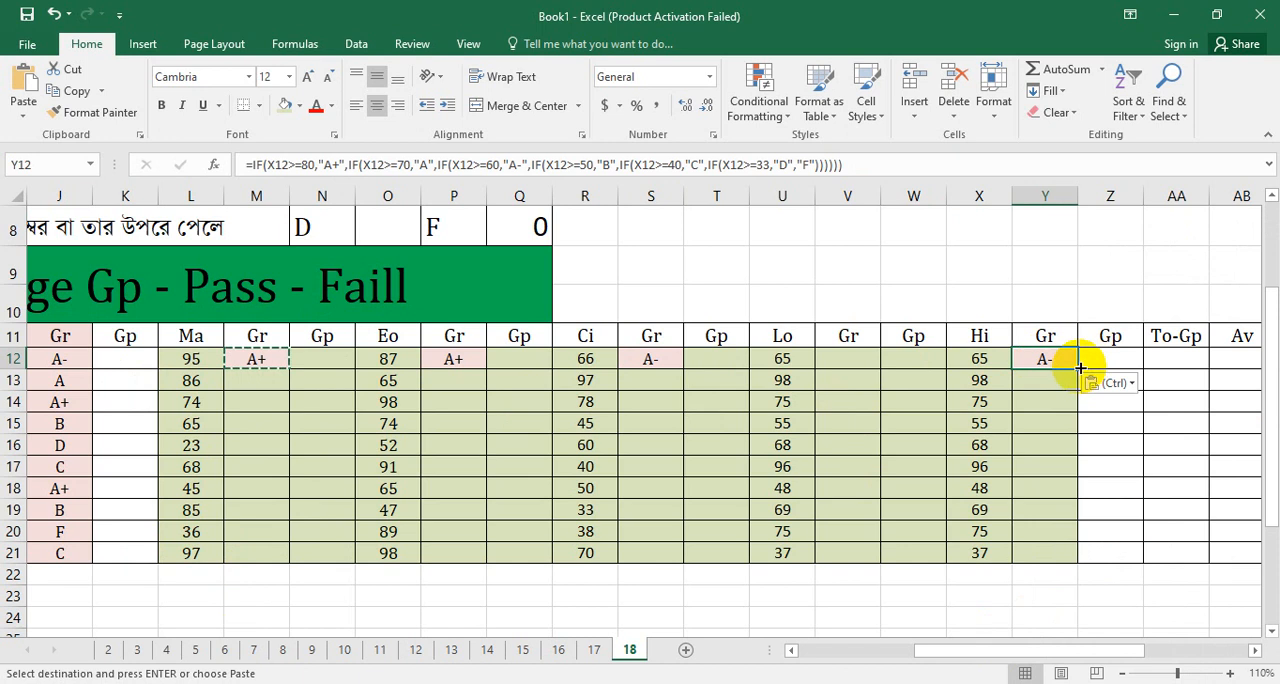
pyautogui.moveTo(1080, 368); pyautogui.dragTo(1072, 556)
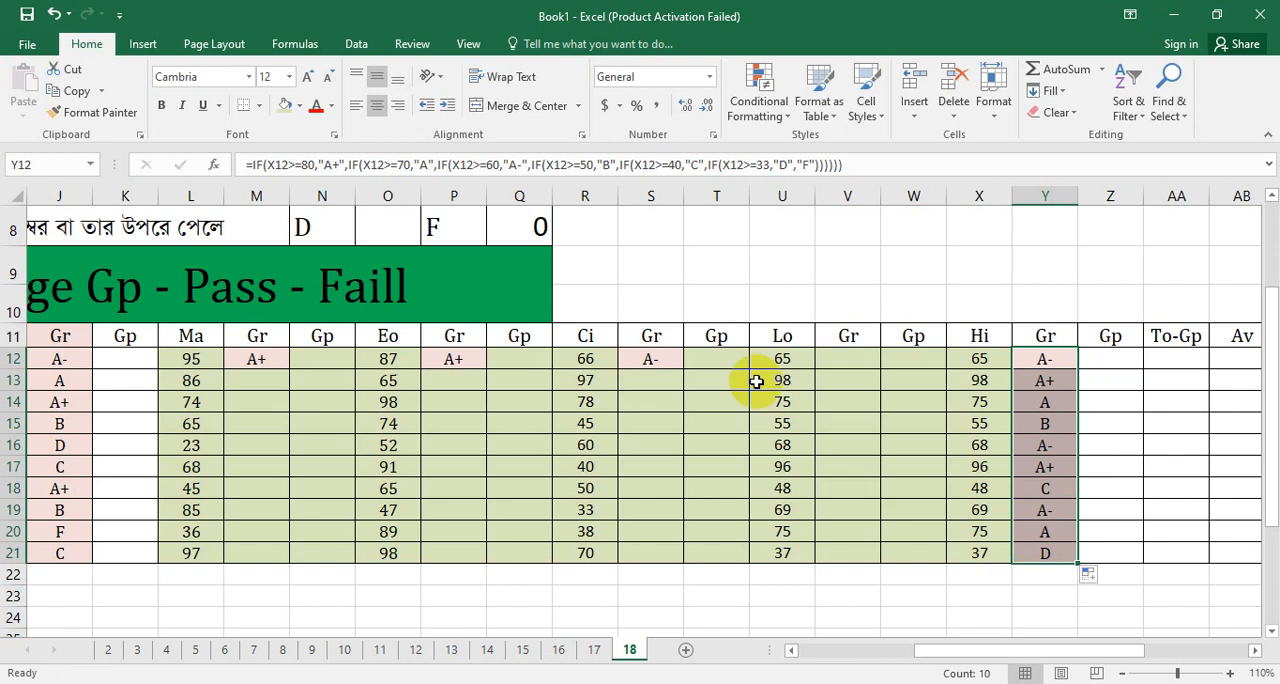
# Step: Fill the grade formulas in S12, P12 and M12 down their Gr columns through row 21
pyautogui.click(656, 362)
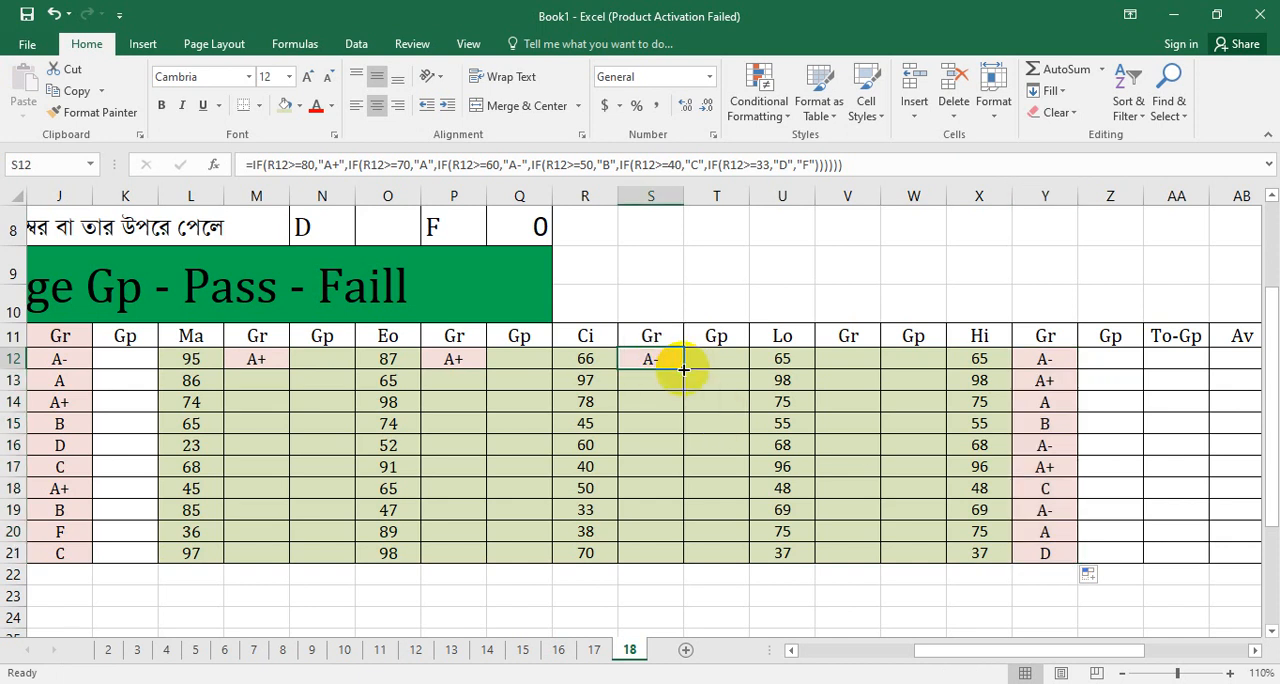
pyautogui.moveTo(682, 369); pyautogui.dragTo(673, 556)
pyautogui.click(466, 362)
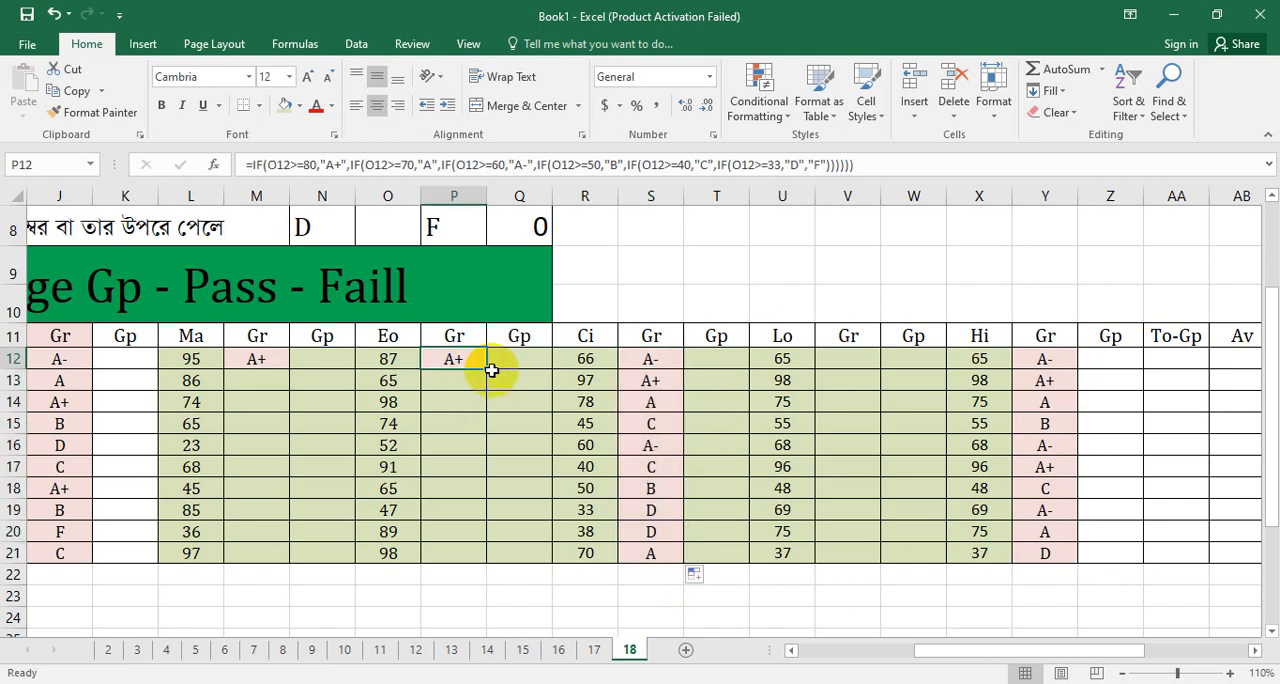
pyautogui.moveTo(488, 370); pyautogui.dragTo(509, 563)
pyautogui.click(285, 367)
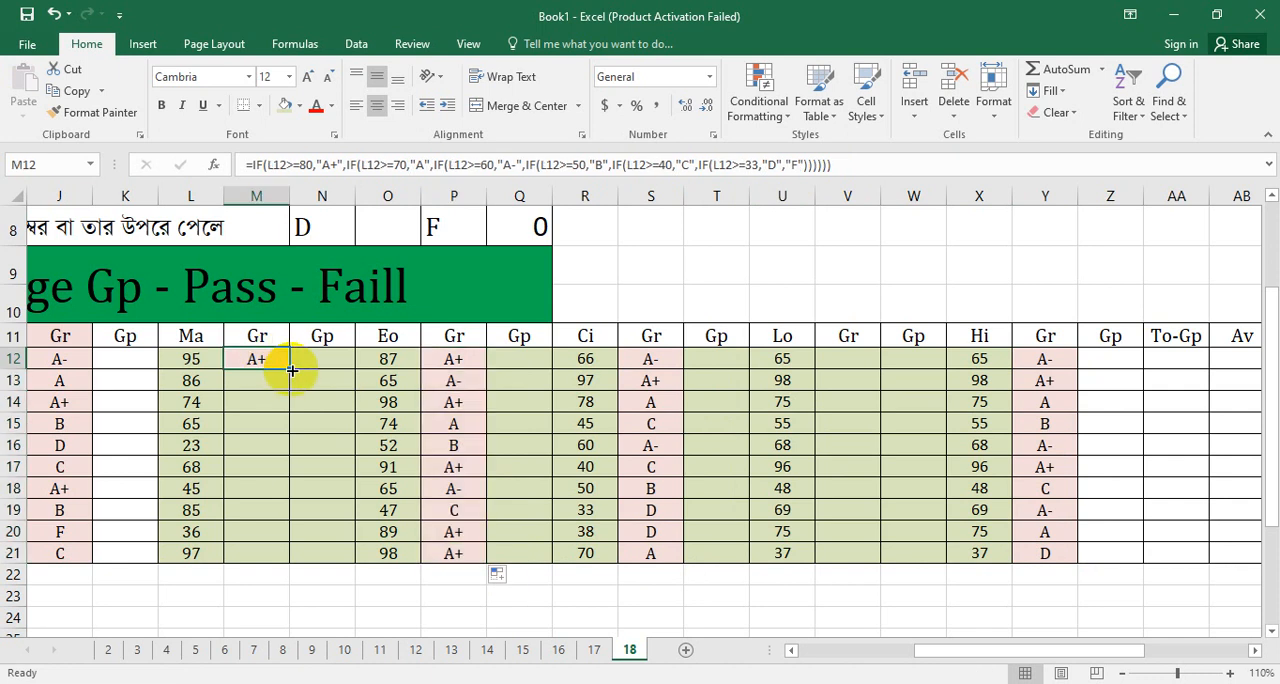
pyautogui.moveTo(289, 368); pyautogui.dragTo(302, 575)
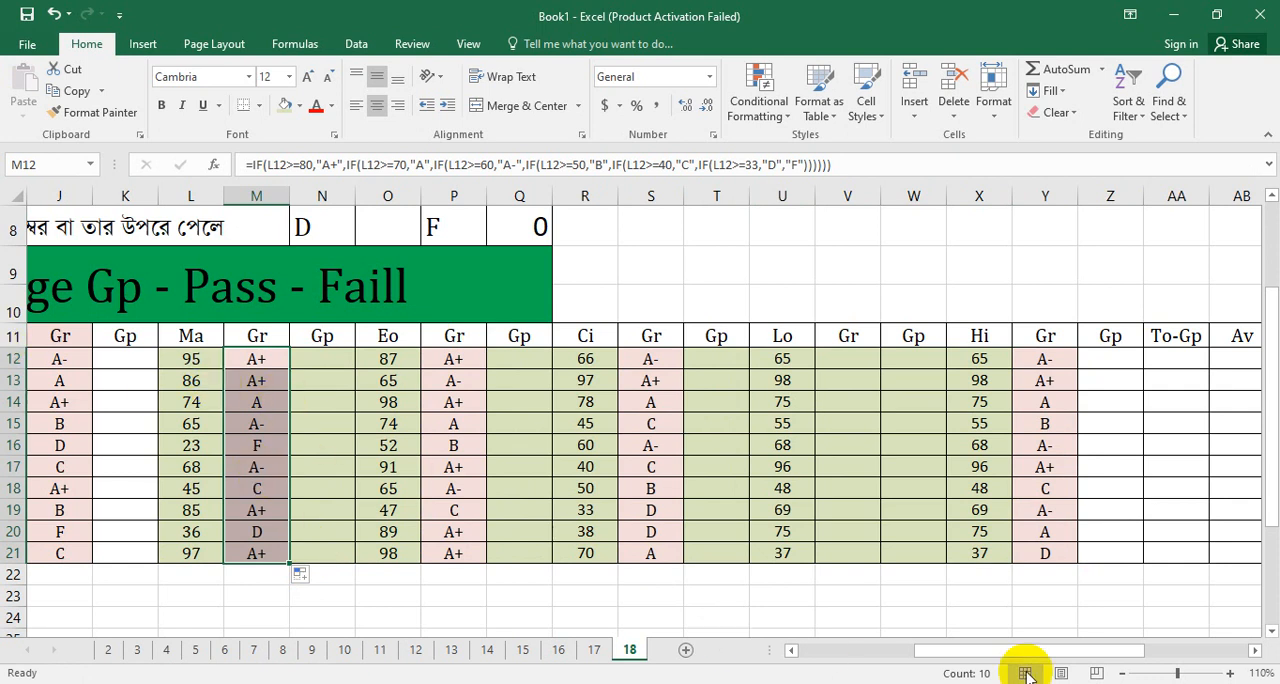
pyautogui.moveTo(1071, 654); pyautogui.dragTo(910, 656)
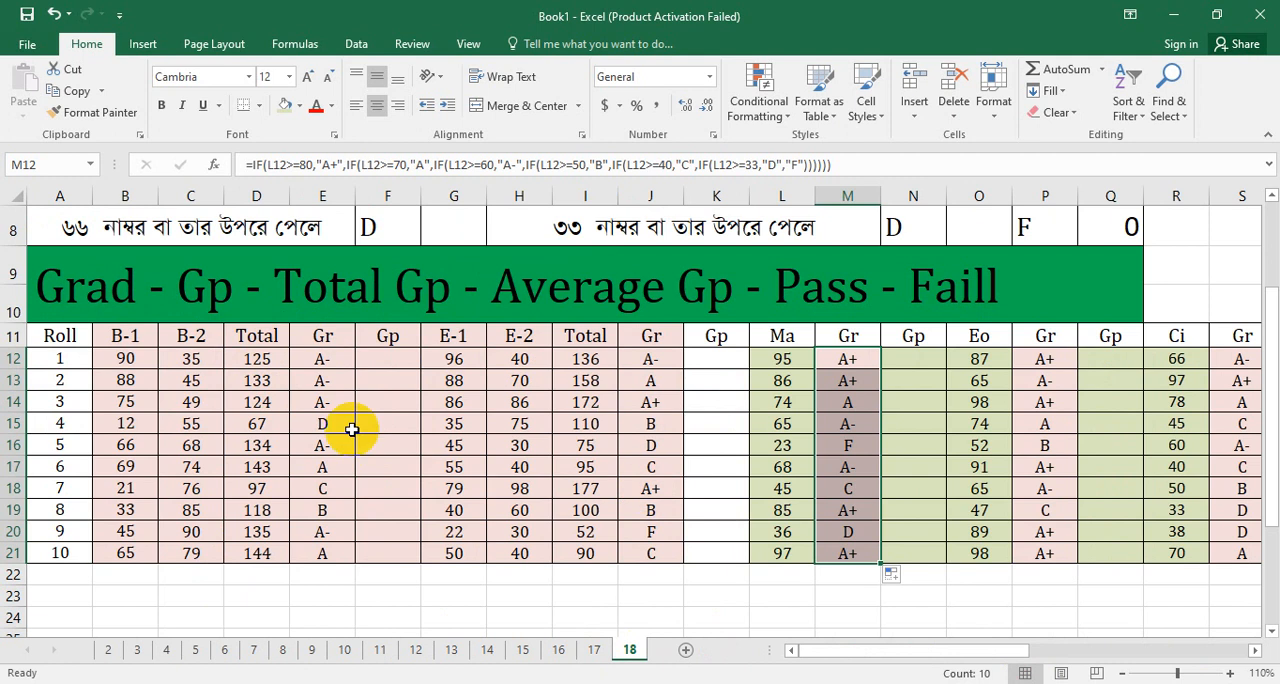
pyautogui.moveTo(852, 651); pyautogui.dragTo(803, 652)
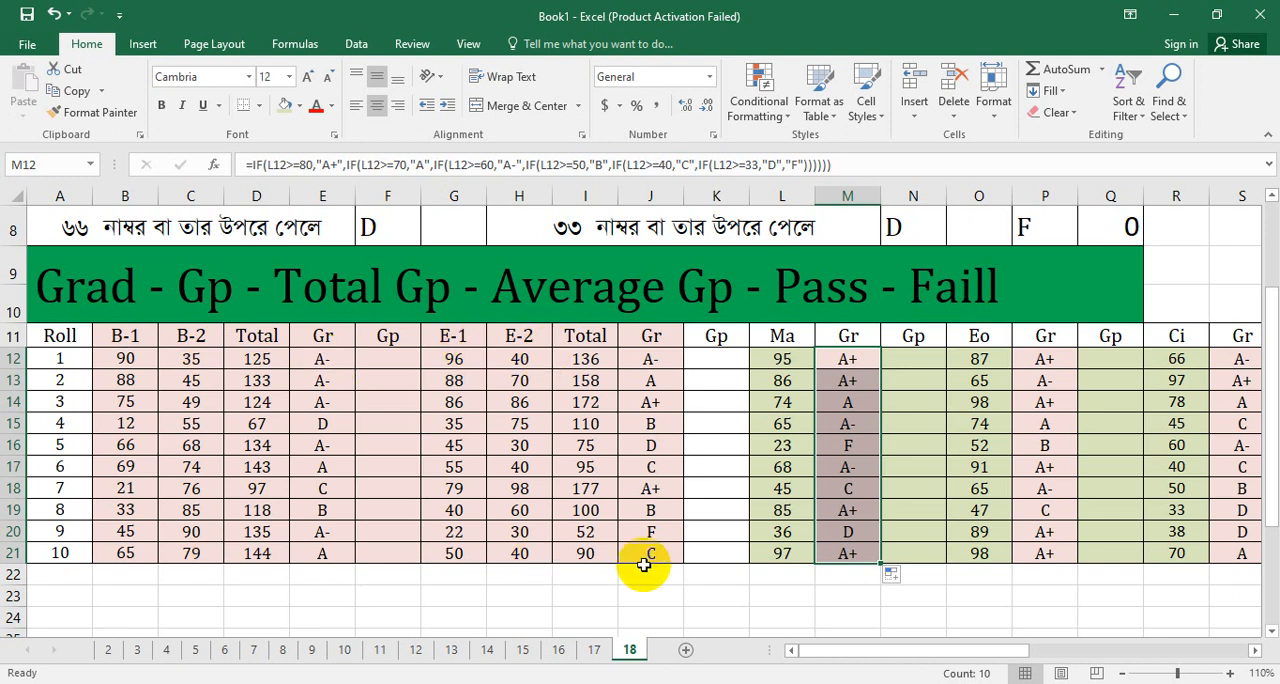
pyautogui.moveTo(835, 651); pyautogui.dragTo(888, 650)
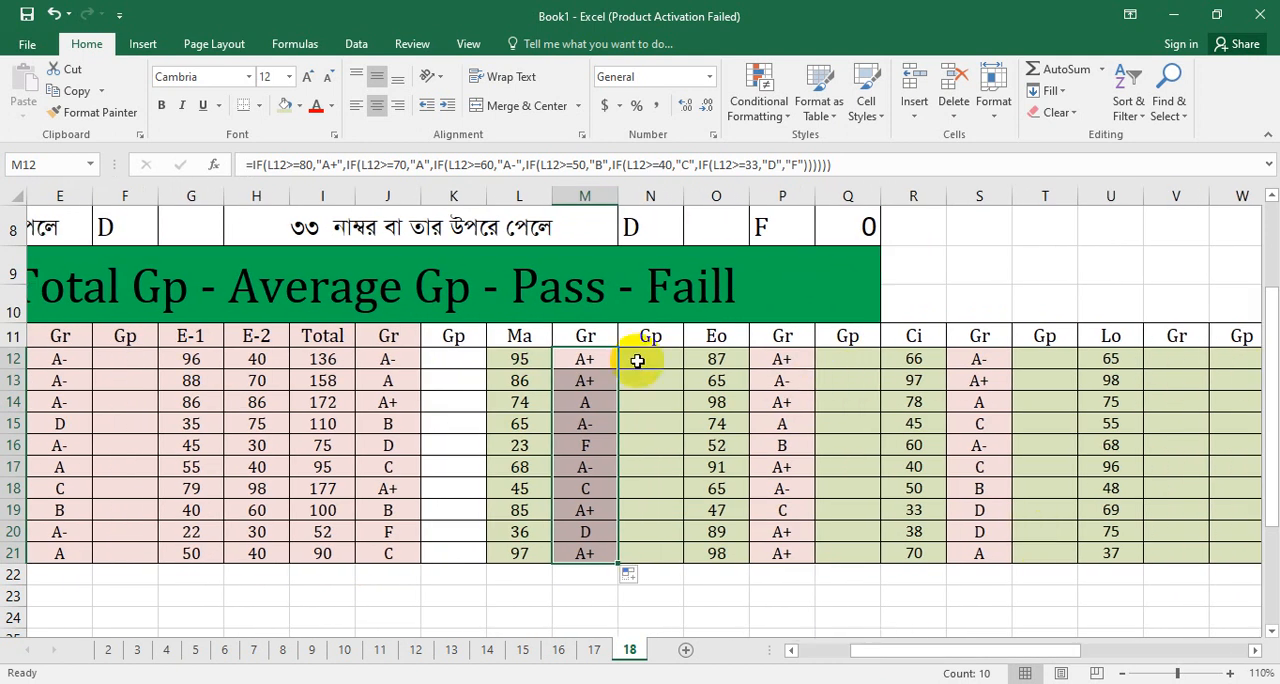
pyautogui.moveTo(908, 650); pyautogui.dragTo(846, 661)
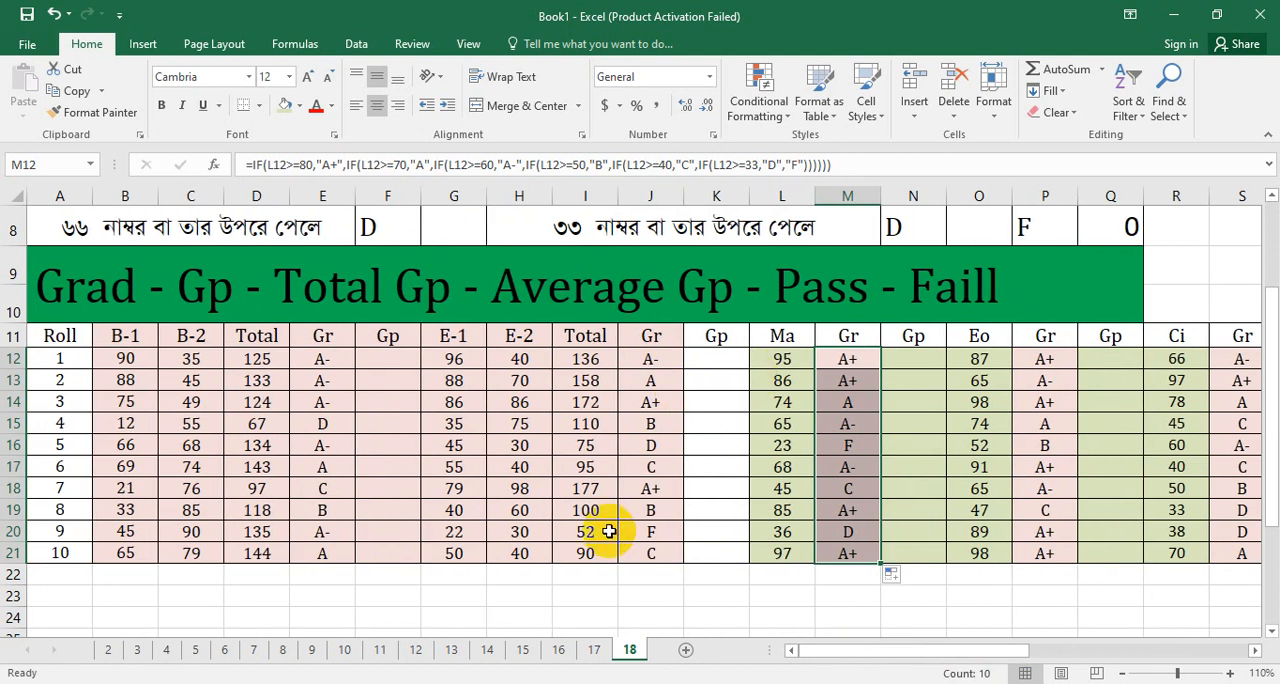